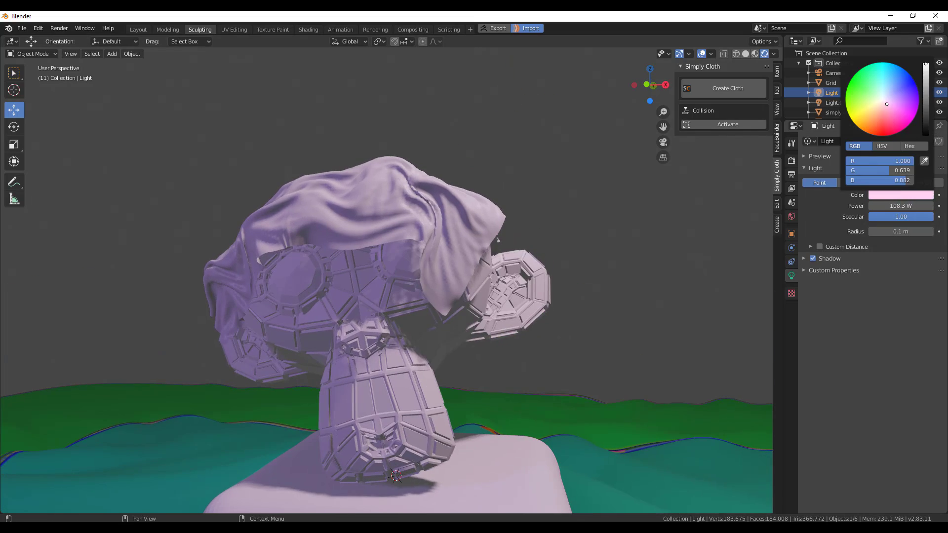
- Change the point light's colour to a stronger pink of about R 1.000, G 0.385, B 0.626
drag(887, 104, 890, 108)
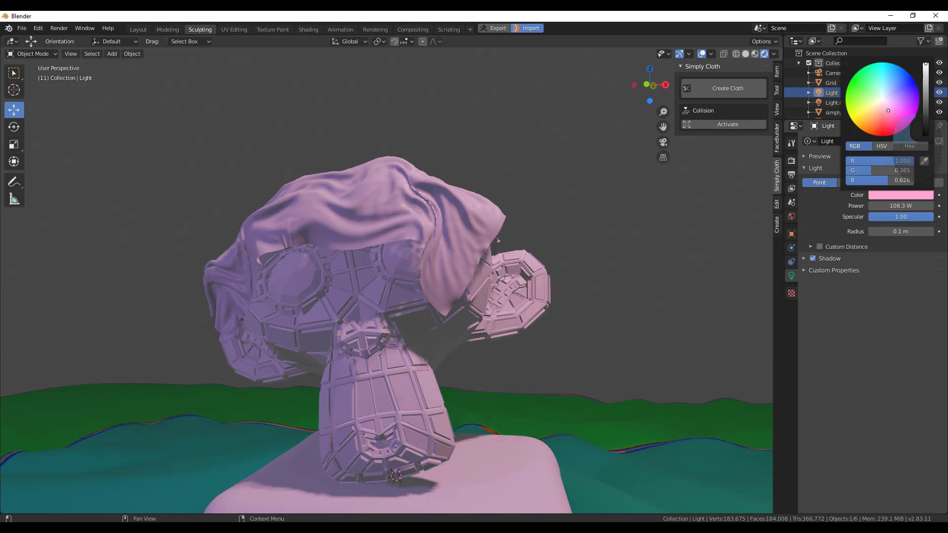
middle_drag(574, 349, 601, 163)
click(563, 257)
click(710, 53)
click(651, 220)
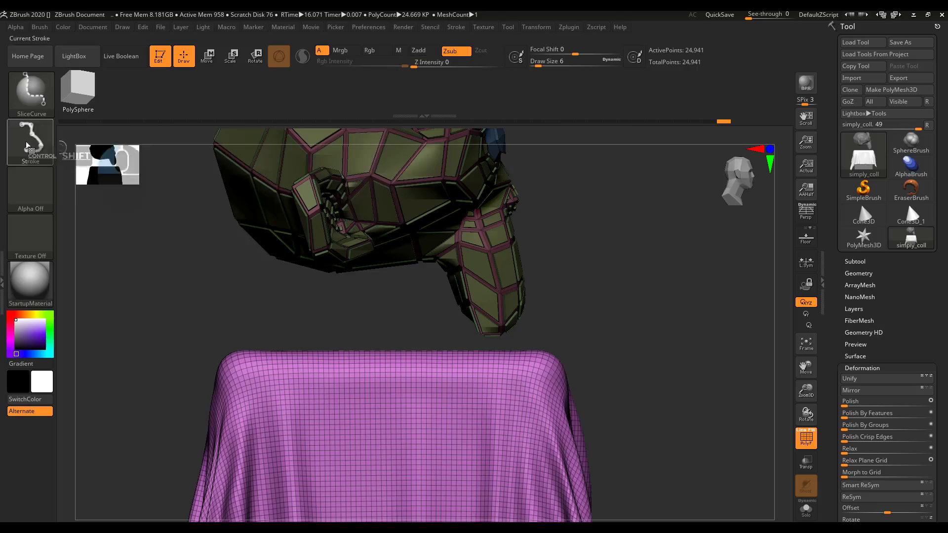
- Switch to ZBrush and slice the purple cloth below the monkey head horizontally with SliceCurve to split it into polygroups
ctrl+shift+drag(161, 334, 640, 418)
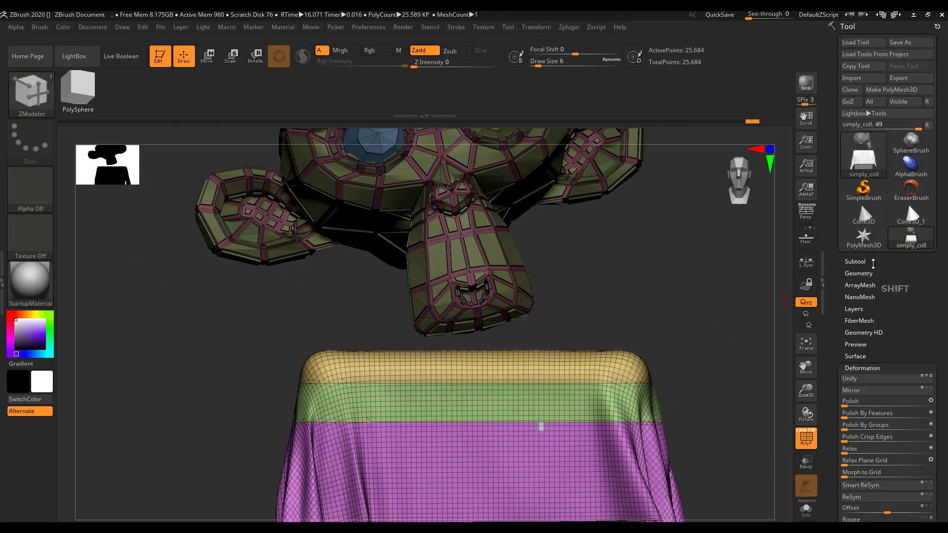
click(858, 273)
key(ctrl+z)
alt+right_drag(725, 381, 626, 397)
alt+right_drag(567, 279, 716, 296)
key(ctrl+z)
click(858, 170)
click(860, 159)
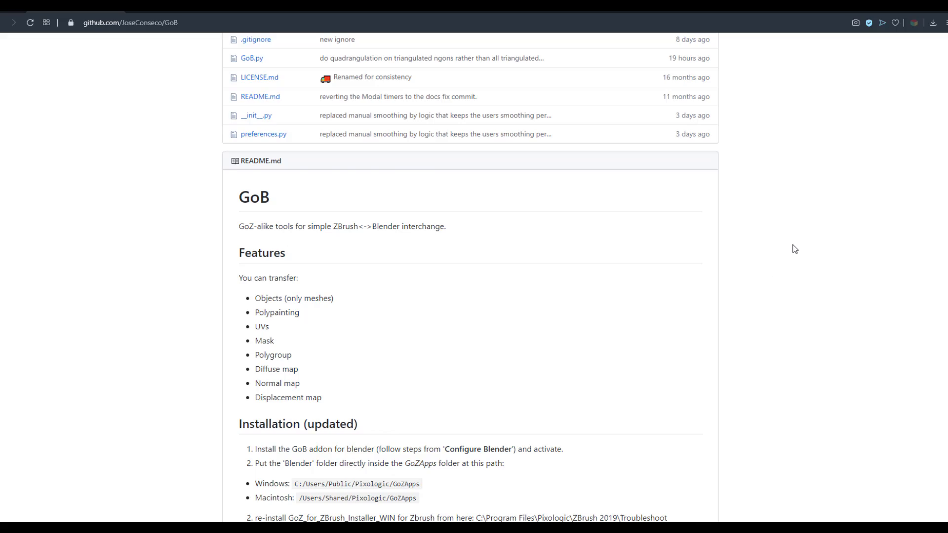
- Switch to the GoB GitHub page and read the README's features, installation and Blender configuration instructions
scroll(794, 248, down, 8)
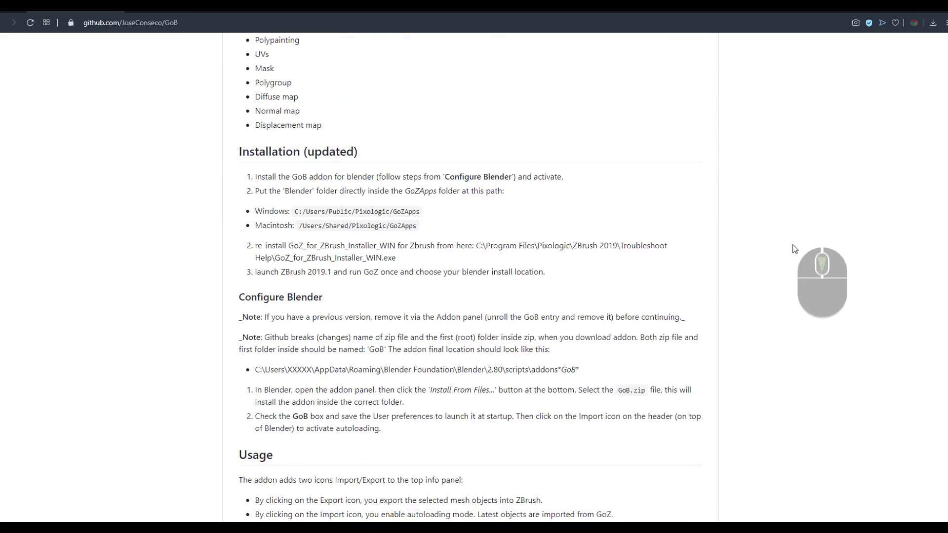
scroll(795, 249, up, 7)
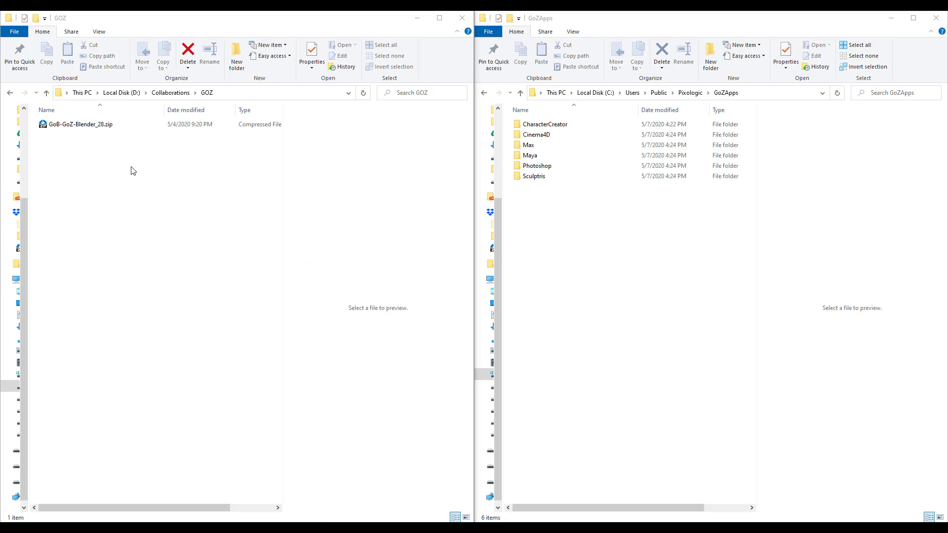
- Switch to File Explorer, extract GoB-GoZ-Blender_28.zip in the GOZ folder and close the extracted folder's separate window
click(105, 129)
right_click(106, 129)
click(93, 178)
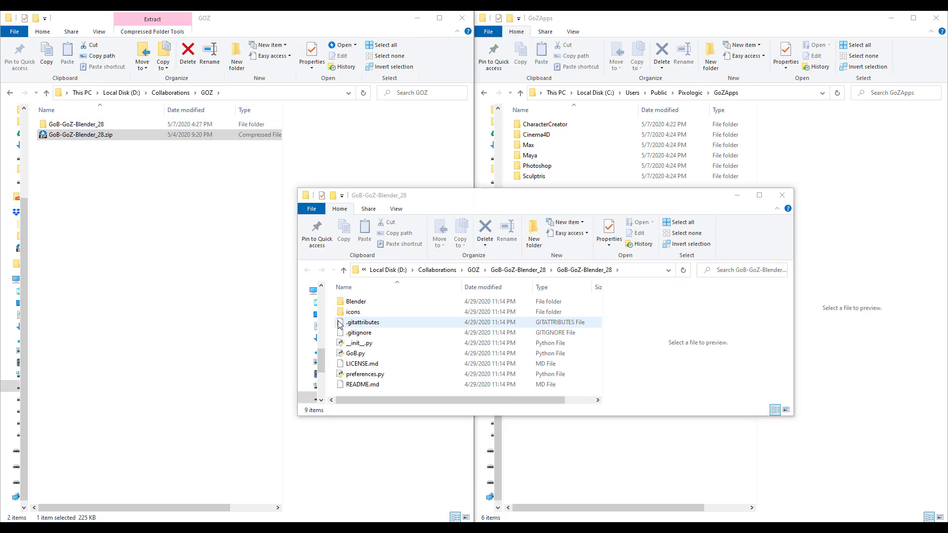
drag(435, 197, 213, 180)
click(560, 178)
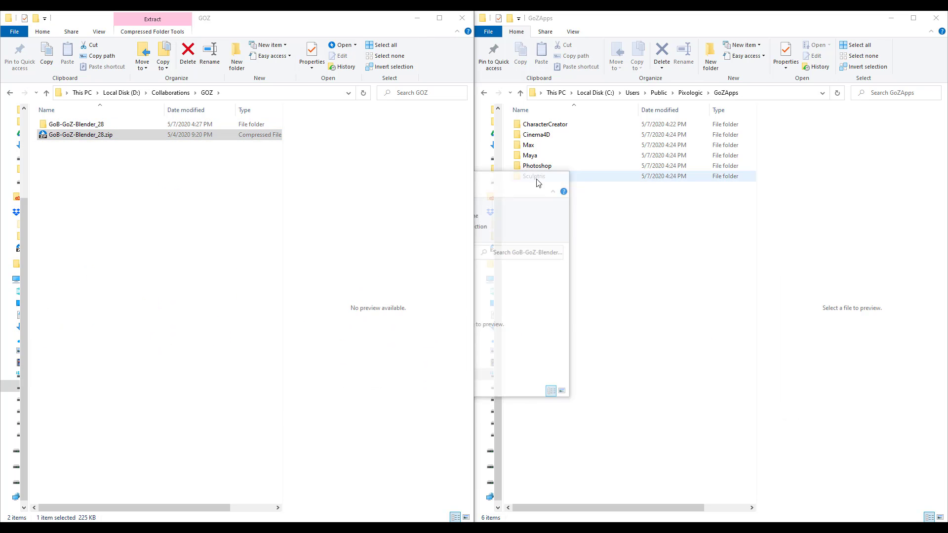
- Copy the Blender folder from the extracted GoB-GoZ-Blender_28 folder into Pixologic's GoZApps folder
double_click(134, 125)
click(64, 128)
double_click(64, 127)
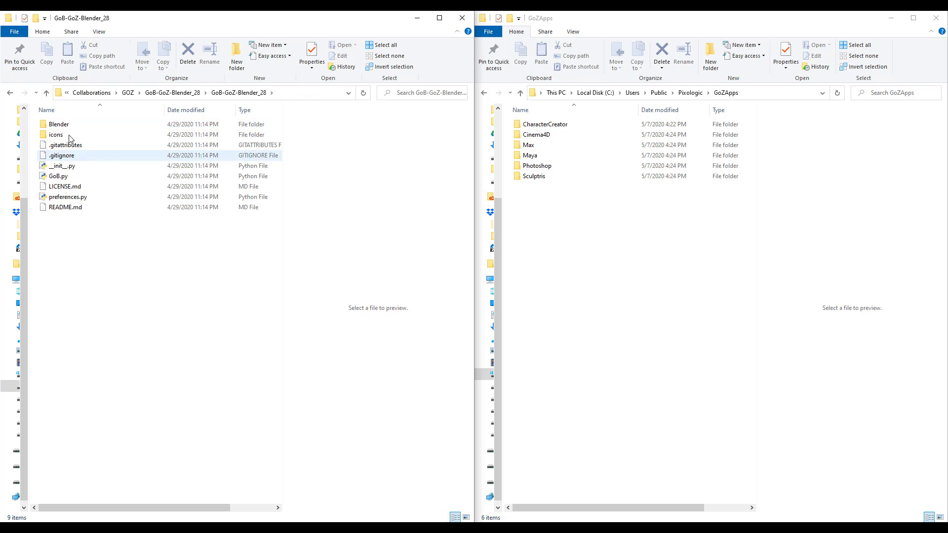
click(59, 126)
drag(61, 126, 580, 267)
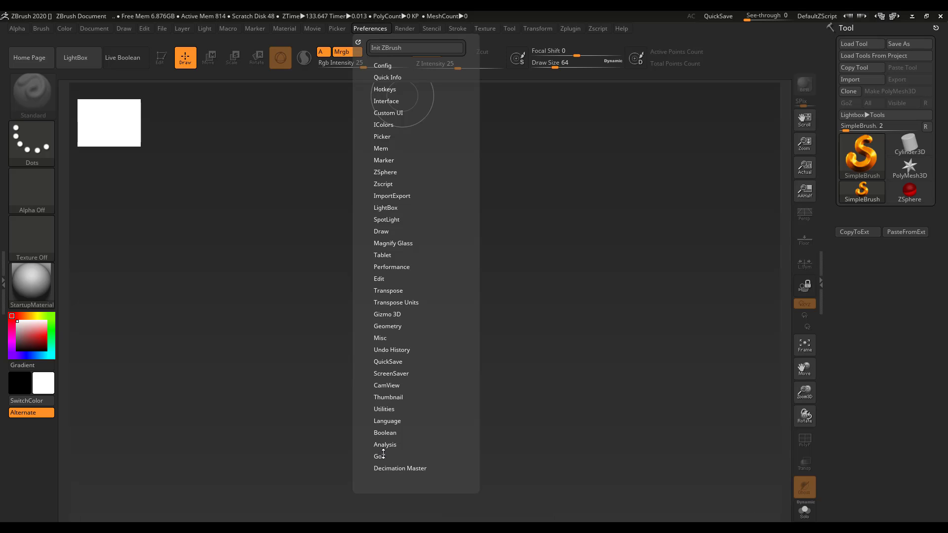
- Switch to ZBrush and set the GoZ path to Blender by browsing to blender.exe in the Blender 2.83 folder
click(380, 455)
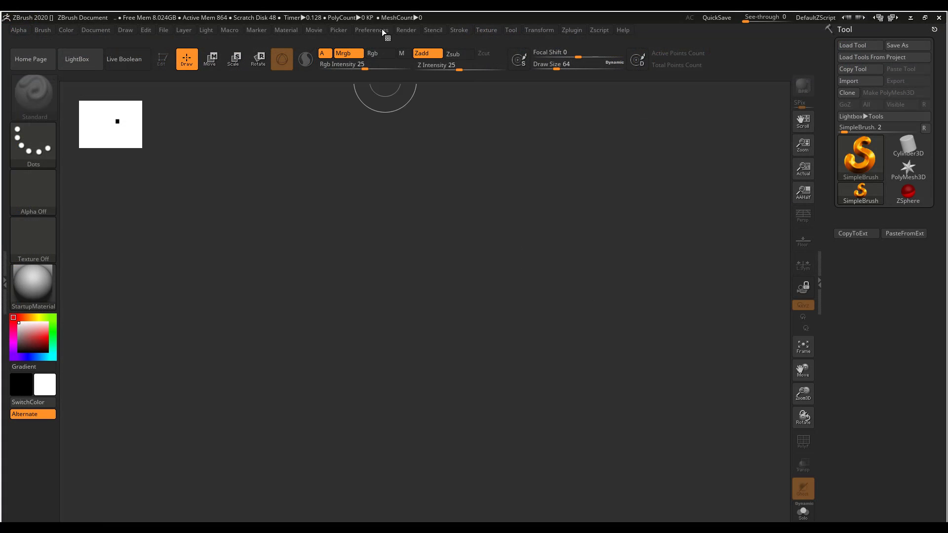
click(383, 31)
click(384, 457)
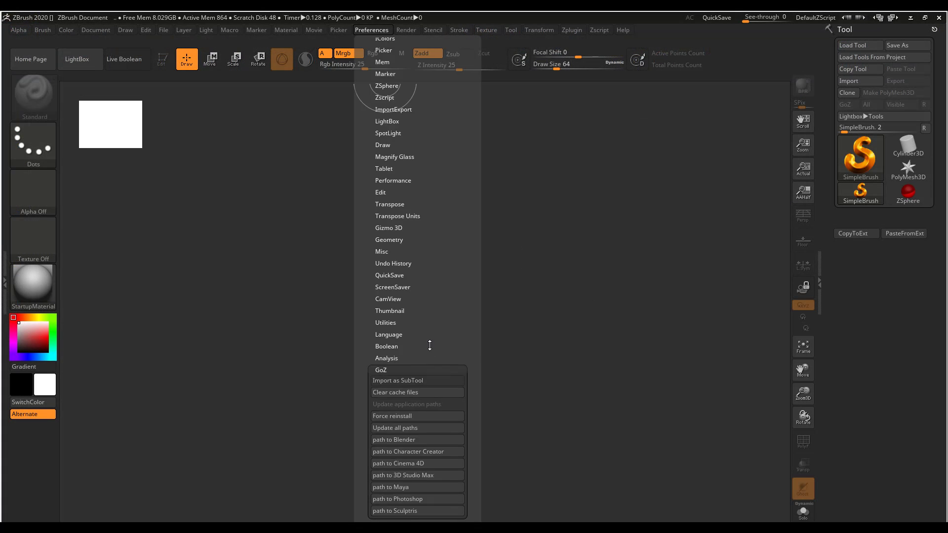
click(384, 279)
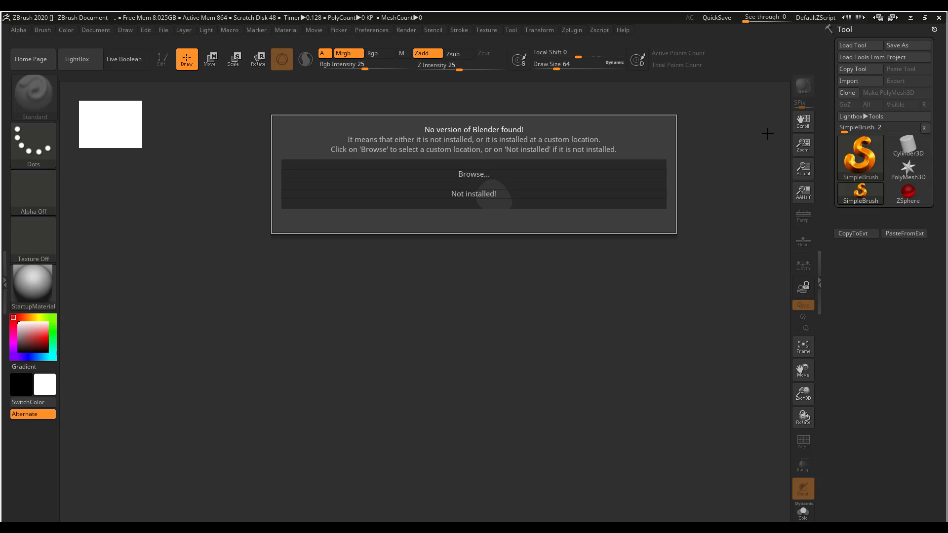
click(491, 176)
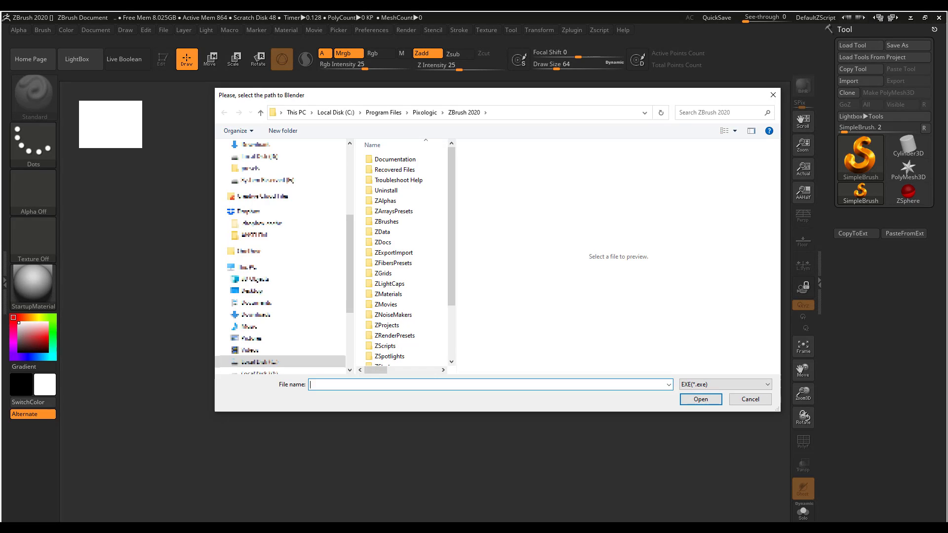
click(278, 180)
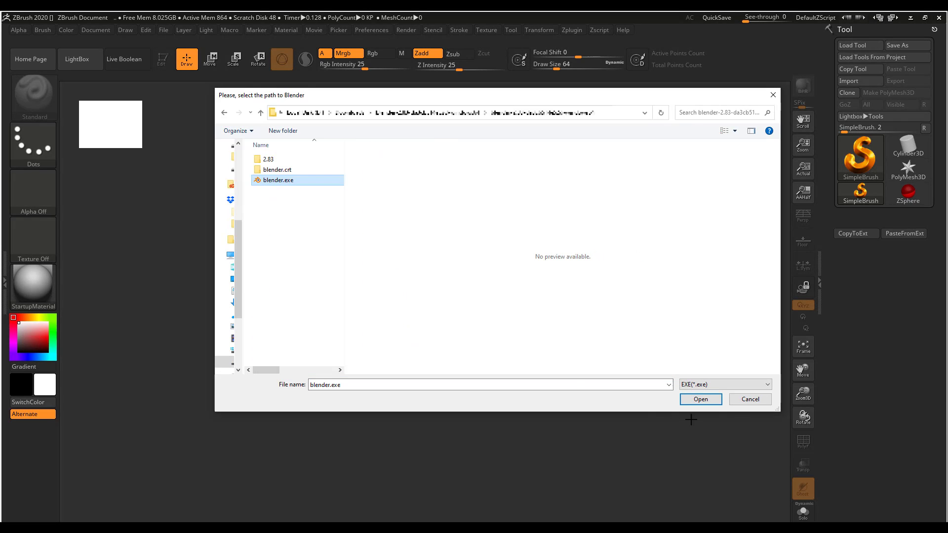
click(693, 399)
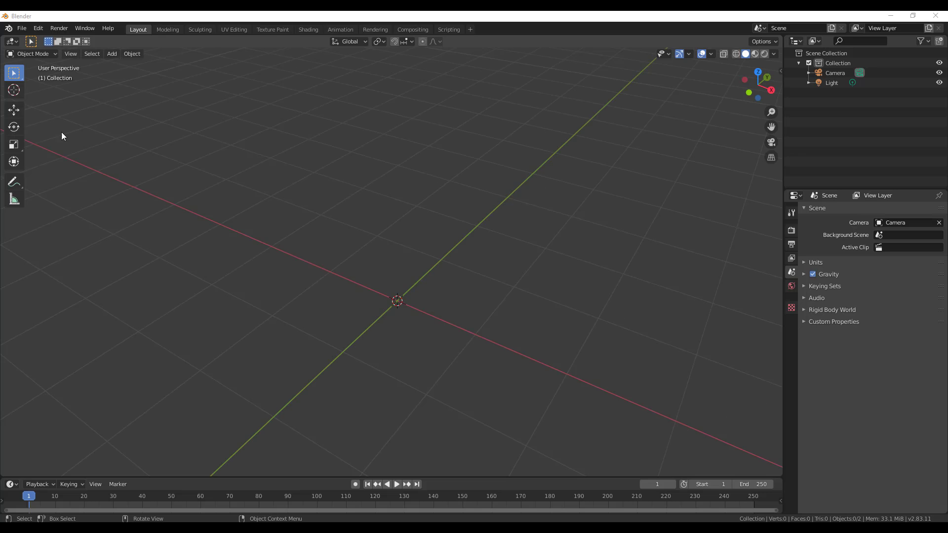
- Switch to Blender and install the add-on from GoB-GoZ-Blender_28.zip in D:\Collaborations\GOZ
click(35, 30)
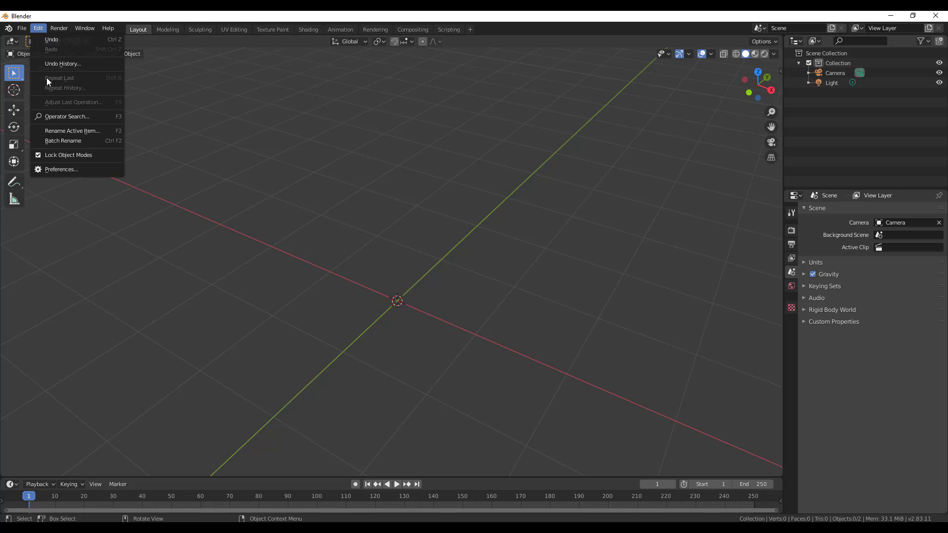
click(61, 169)
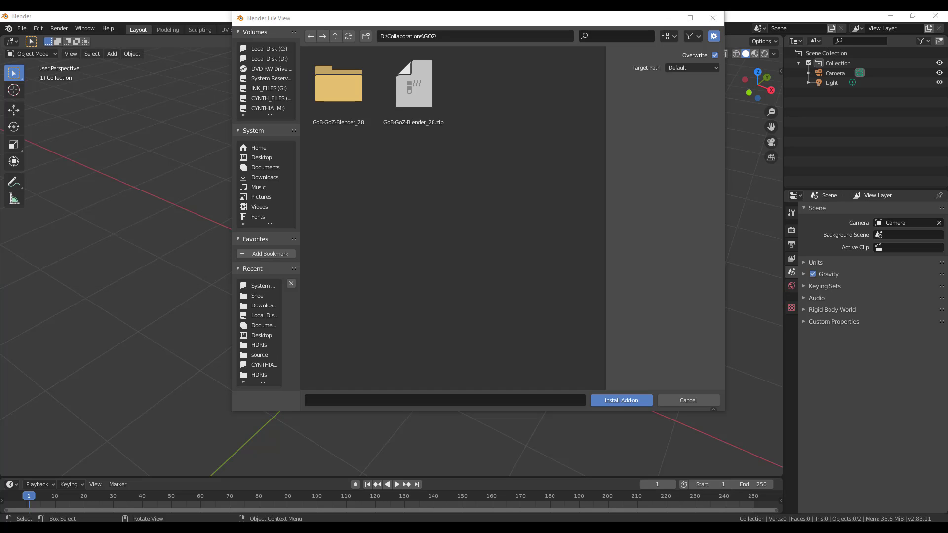
click(262, 33)
click(431, 79)
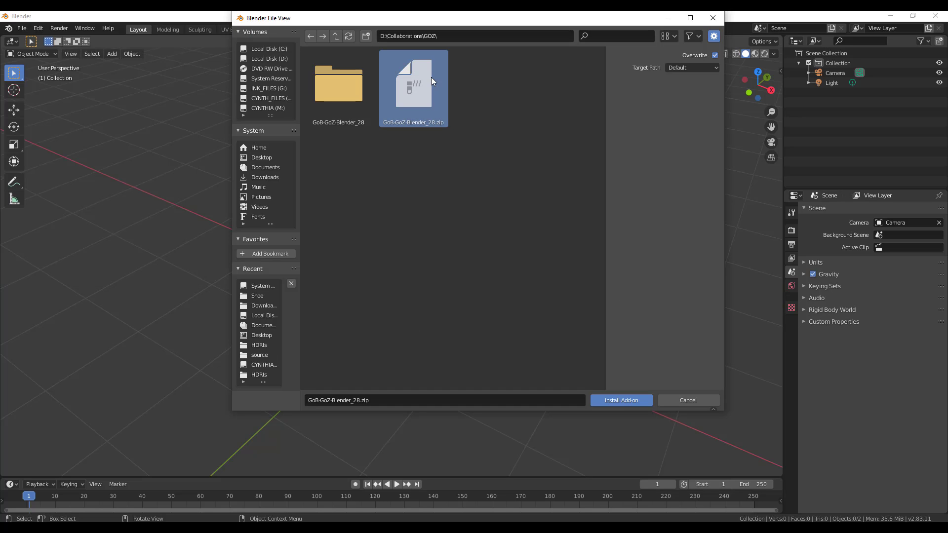
click(631, 402)
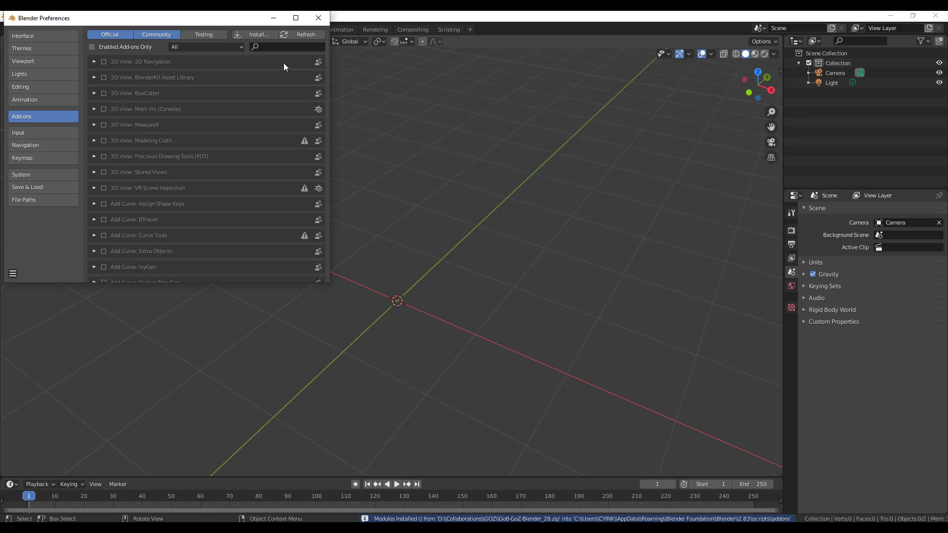
- Search the add-ons for GOB and enable the Import-Export: GoB add-on
click(278, 47)
text(GO)
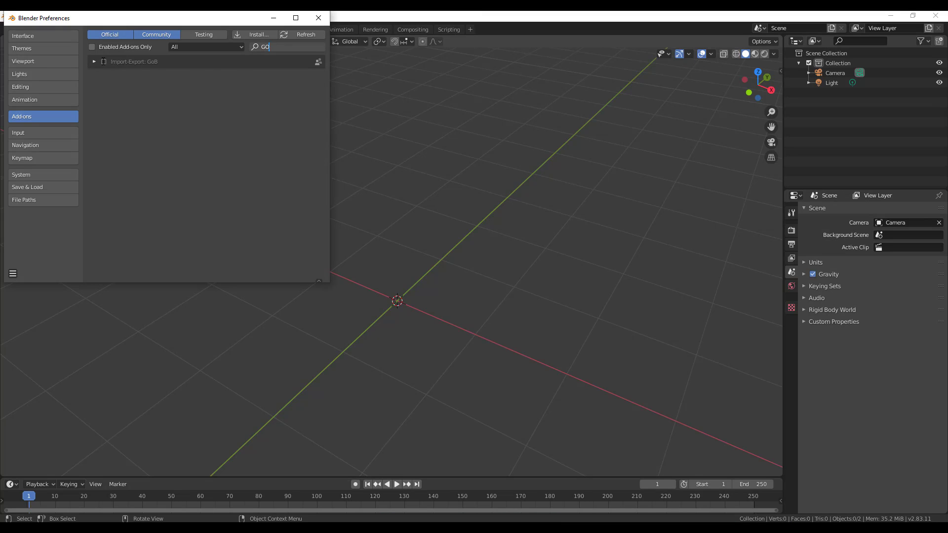
click(102, 61)
click(104, 62)
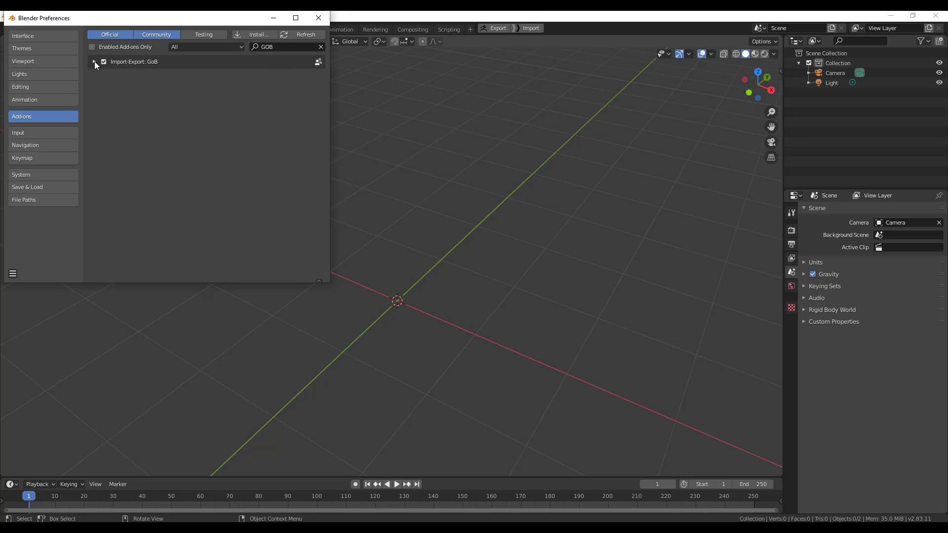
- Expand the GoB add-on's preferences and set the import Create material option to from Polypaint
click(94, 61)
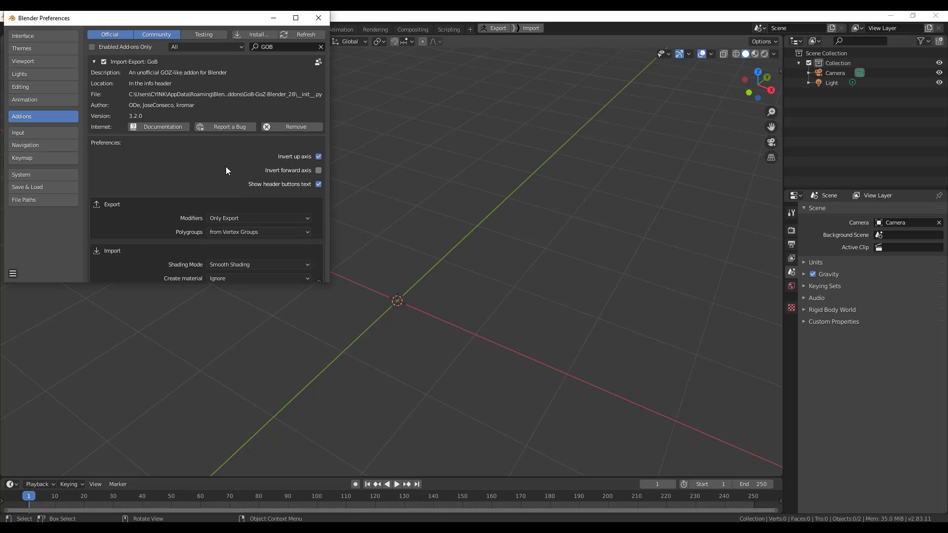
scroll(225, 167, down, 2)
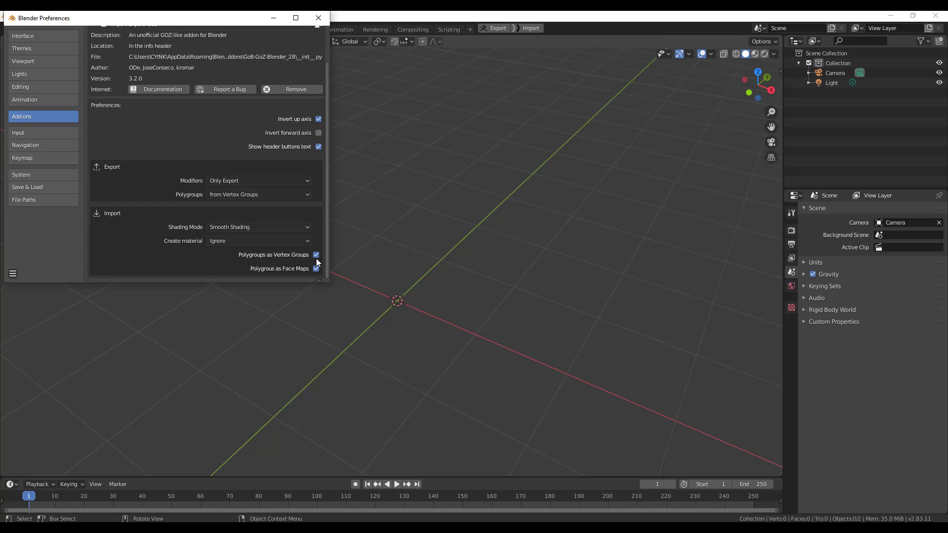
click(257, 240)
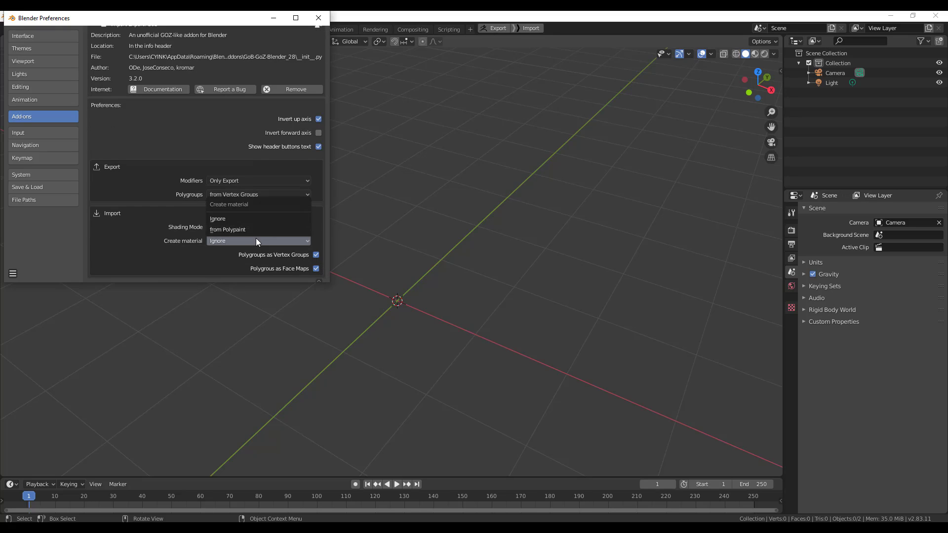
click(234, 230)
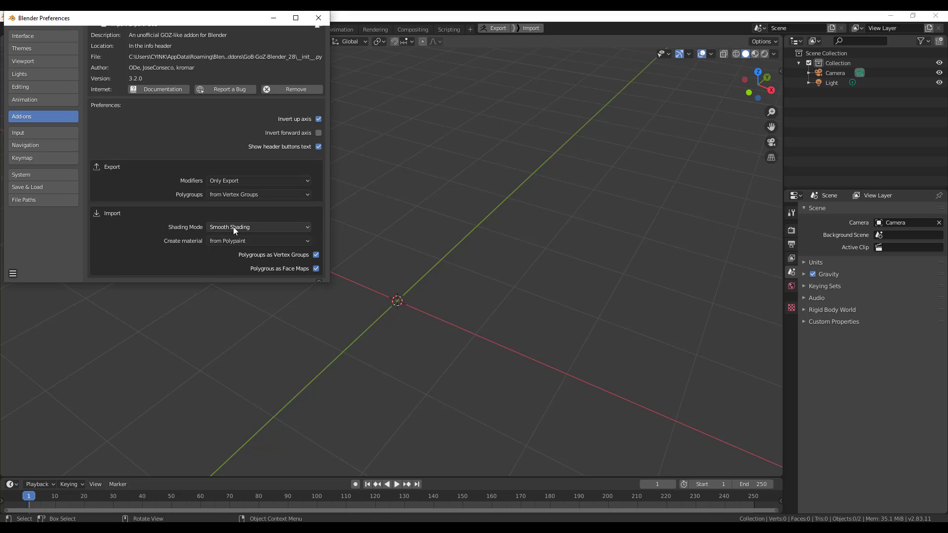
click(223, 195)
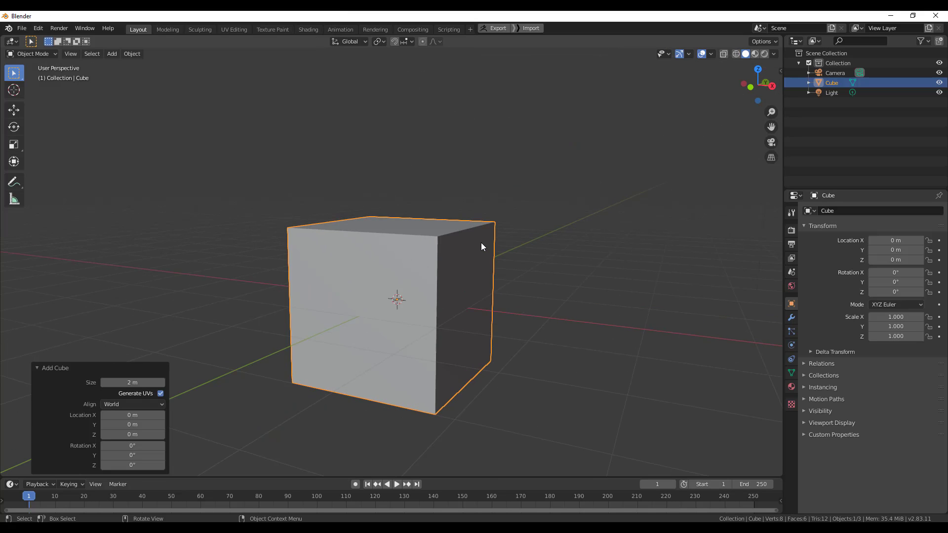
- Delete the cube and add a grid mesh in its place
key(Delete)
key(shift+a)
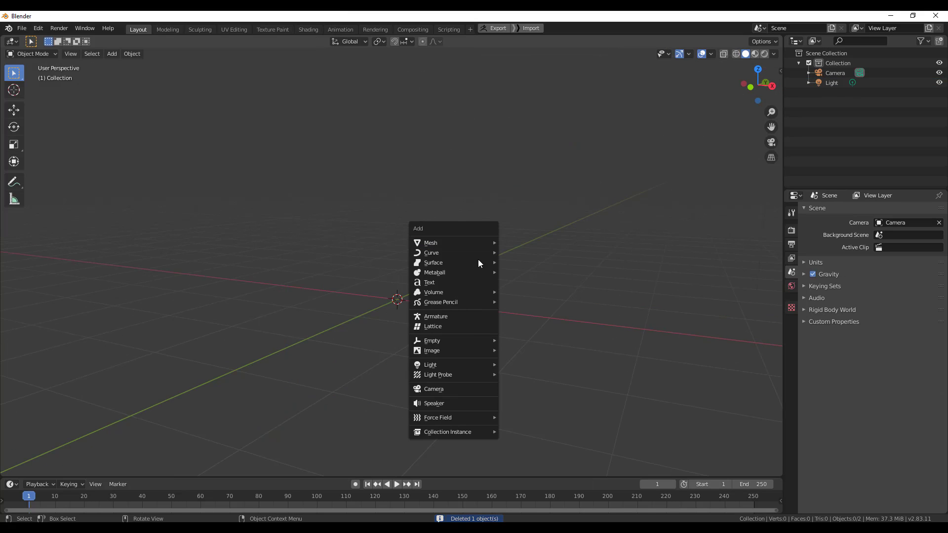
mouse_move(475, 244)
click(519, 327)
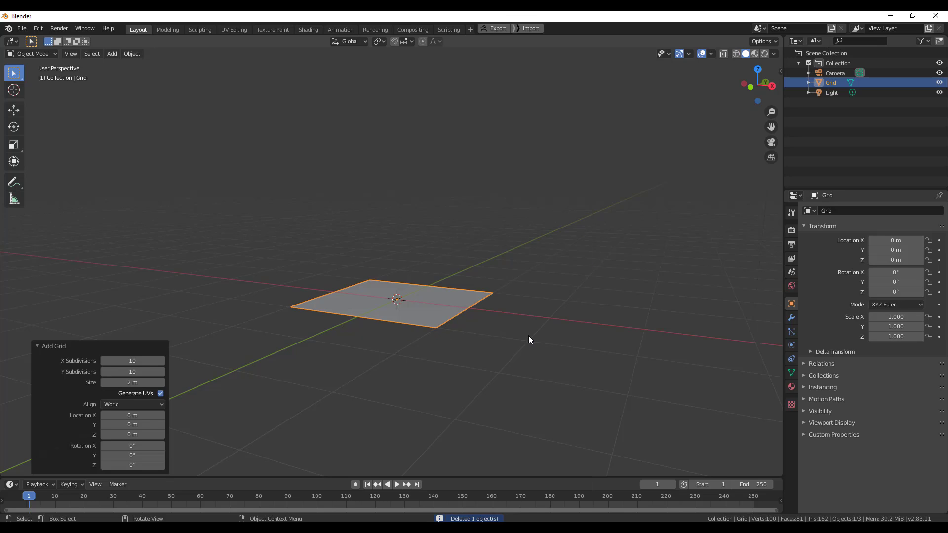
- Delete the grid, add a monkey mesh in its place and keep the monkey selected
key(Delete)
key(shift+a)
mouse_move(329, 241)
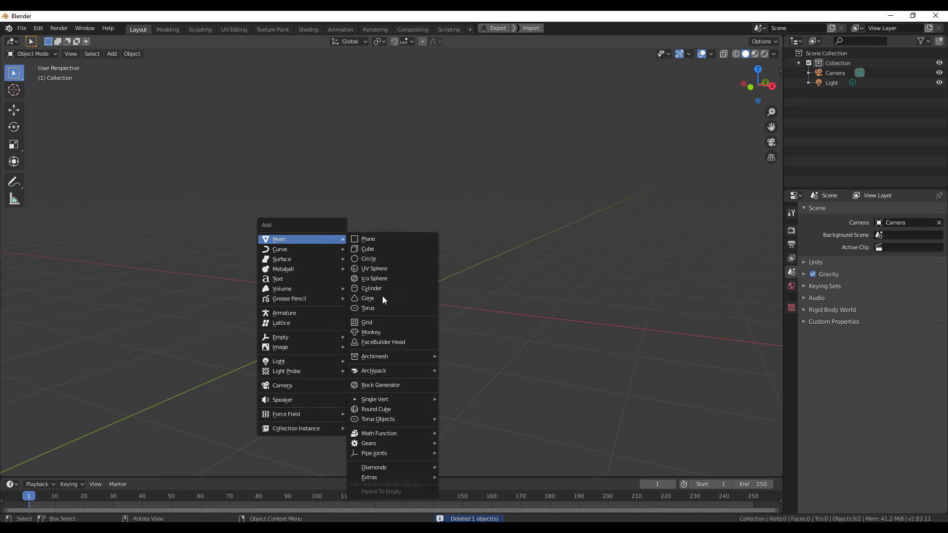
click(378, 337)
middle_drag(524, 331, 572, 328)
click(418, 259)
click(419, 259)
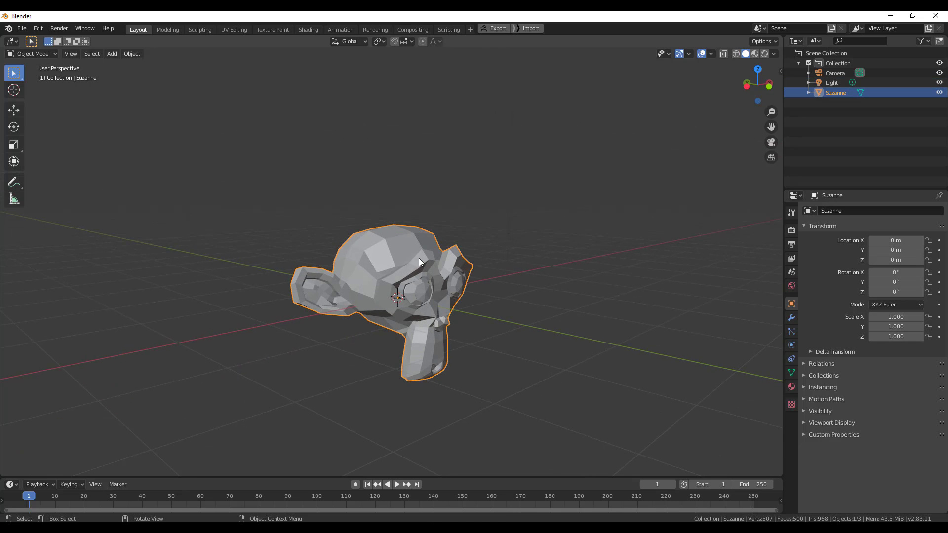
- Subdivide the monkey head with a level 1 Subdivision Surface modifier
key(ctrl+1)
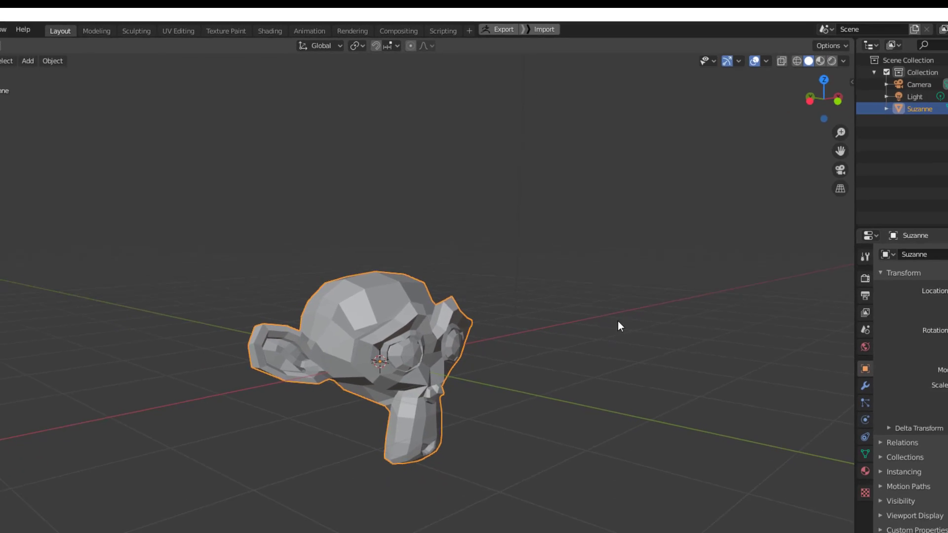
middle_drag(587, 311, 523, 316)
middle_drag(514, 258, 561, 251)
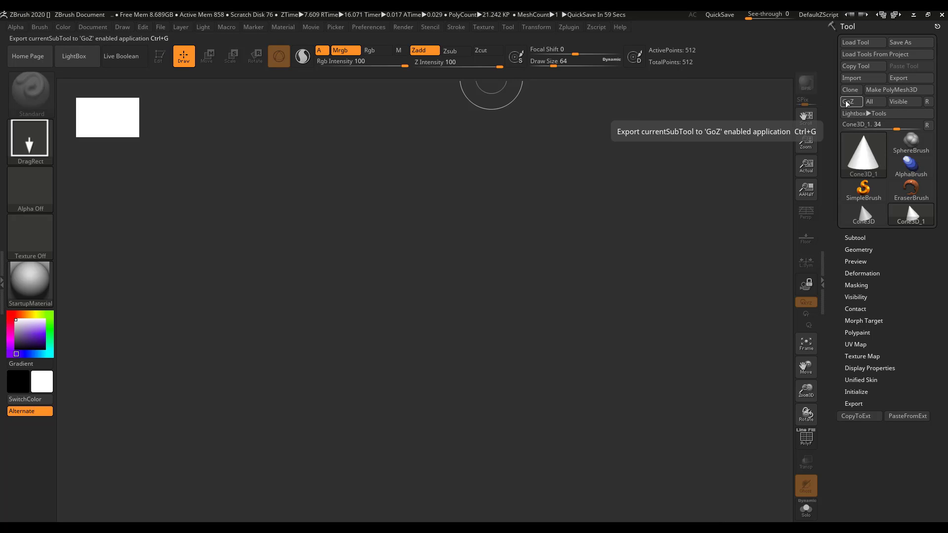
- Switch to ZBrush and change the current GoZ enabled application to Blender
click(926, 101)
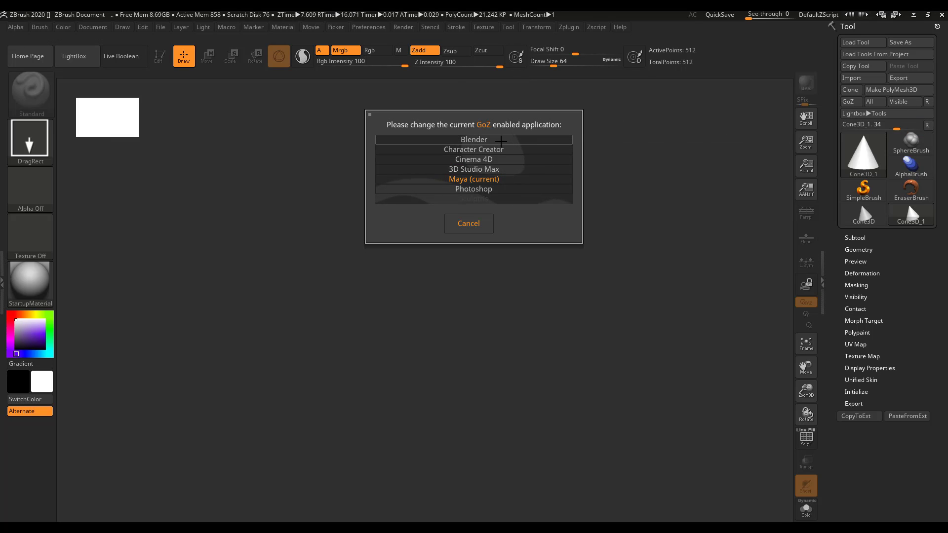
click(500, 141)
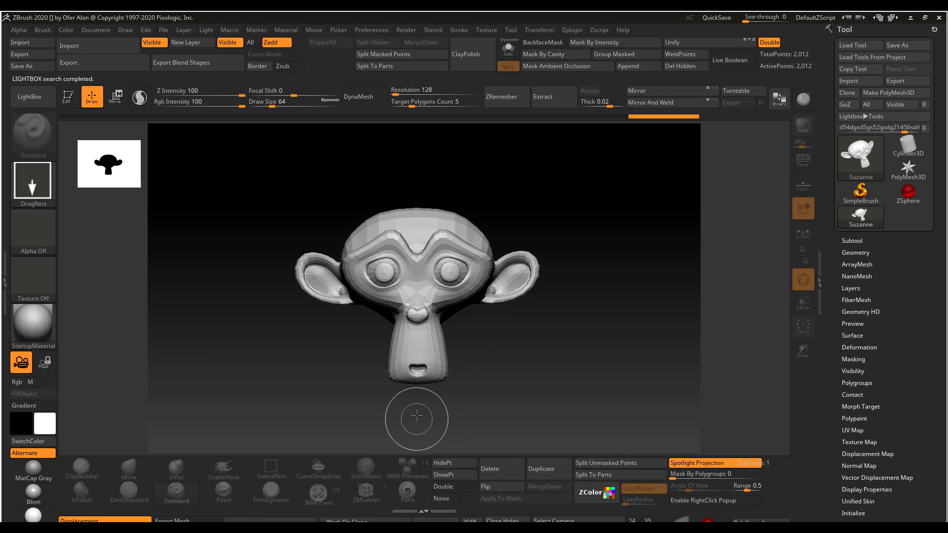
- Restore the standard interface layout and set up the Move Topological brush in Edit mode with a draw size of 274
click(371, 29)
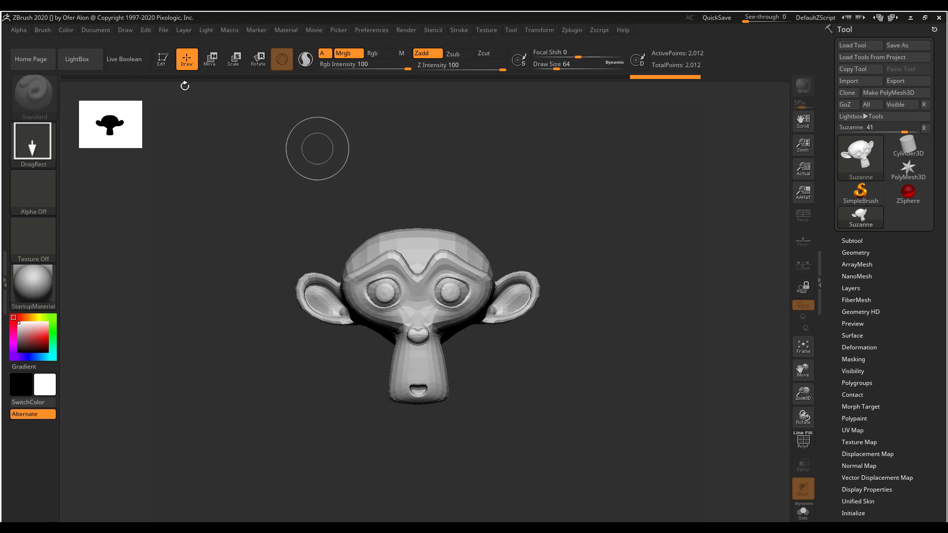
drag(489, 420, 699, 437)
key(s)
drag(604, 360, 624, 361)
key(b)
click(455, 120)
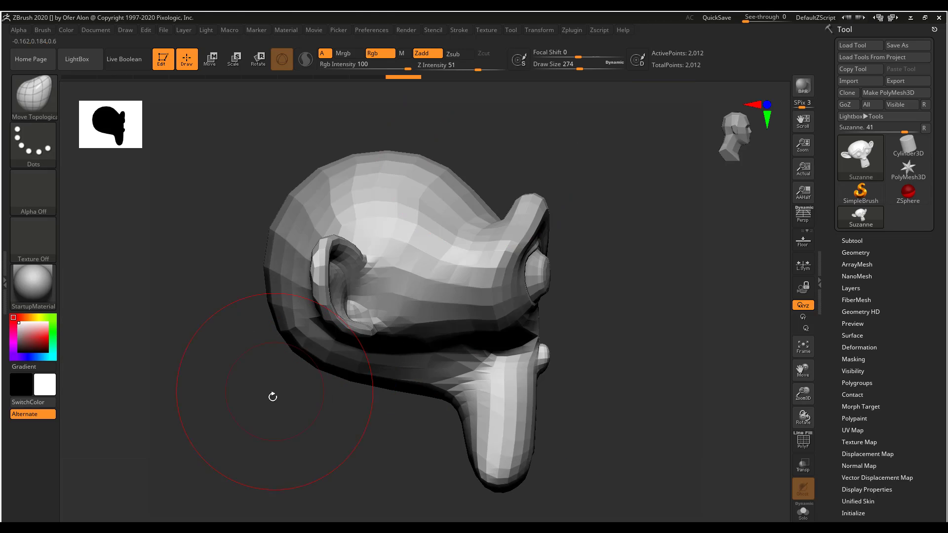
- Mask the monkey head, leaving only the snout unmasked
shift+drag(273, 395, 420, 385)
key(x)
alt+drag(522, 395, 552, 333)
key(n)
mouse_move(451, 308)
mouse_down()
mouse_move(488, 279)
mouse_move(488, 321)
mouse_up()
mouse_move(612, 346)
mouse_down()
mouse_move(478, 367)
mouse_move(491, 389)
mouse_move(446, 408)
mouse_up()
key(ctrl+shift+z)
ctrl+right_drag(446, 408, 452, 346)
mouse_move(451, 345)
shift+mouse_down()
mouse_move(508, 368)
mouse_move(392, 421)
shift+mouse_up()
mouse_move(393, 421)
alt+mouse_down()
mouse_move(457, 398)
mouse_move(403, 315)
mouse_move(379, 318)
alt+mouse_up()
ctrl+click(33, 144)
ctrl+click(226, 207)
ctrl+click(482, 400)
- Rotate the unmasked snout sideways with the transform gizmo
click(210, 59)
alt+click(419, 215)
shift+drag(417, 365, 590, 384)
drag(410, 331, 430, 307)
- Invert the mask to protect the snout and tilt the rest of the head around the recentred gizmo
ctrl+click(559, 303)
key(w)
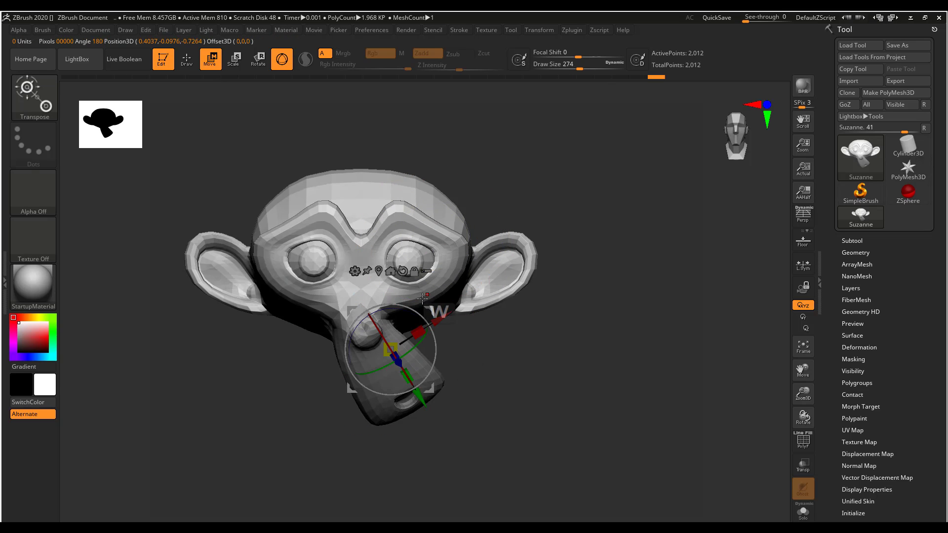
click(378, 271)
drag(395, 251, 405, 257)
- Clear the mask, subdivide the monkey head once and open its Geometry settings
key(q)
mouse_move(533, 277)
alt+mouse_down()
mouse_move(522, 239)
mouse_move(558, 374)
mouse_move(582, 375)
alt+mouse_up()
ctrl+drag(564, 373, 588, 395)
key(ctrl+d)
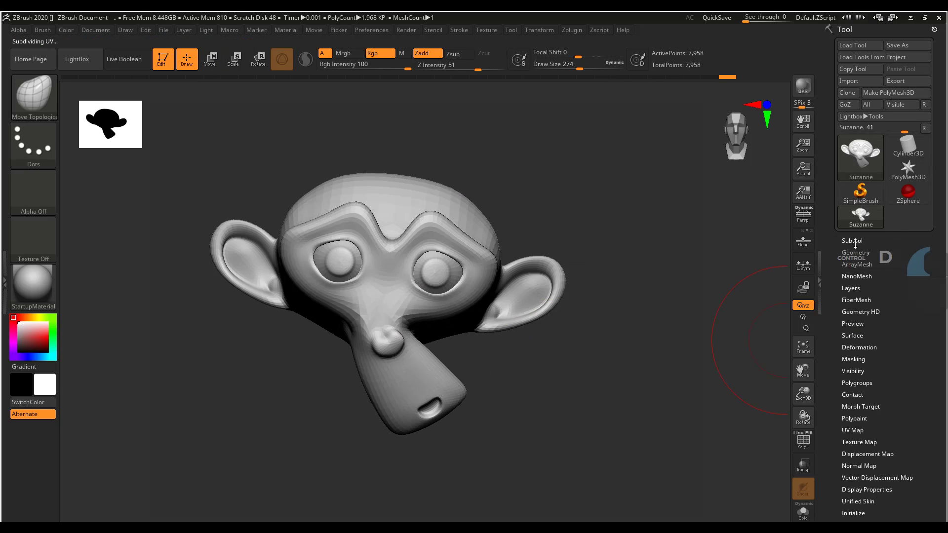
click(855, 253)
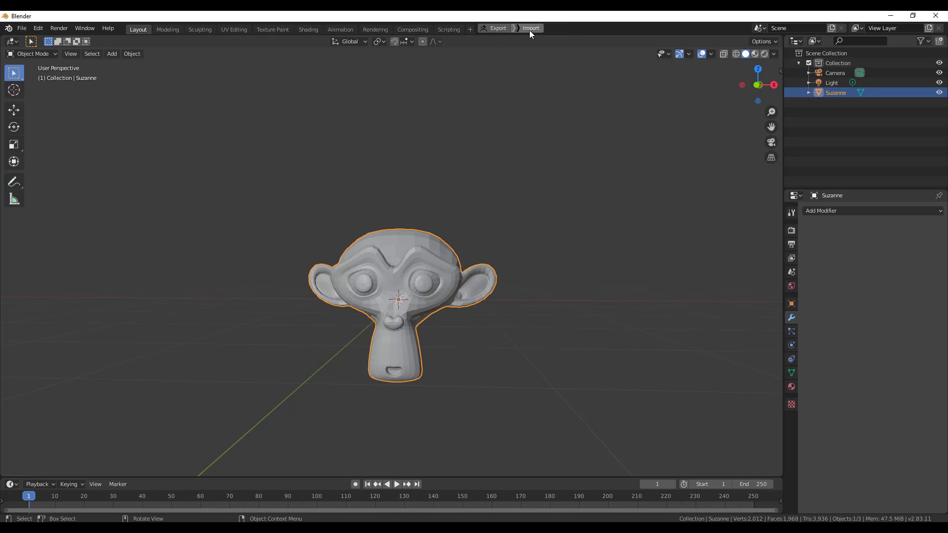
- Switch to Blender and import the twisted, subdivided monkey head from ZBrush
click(530, 29)
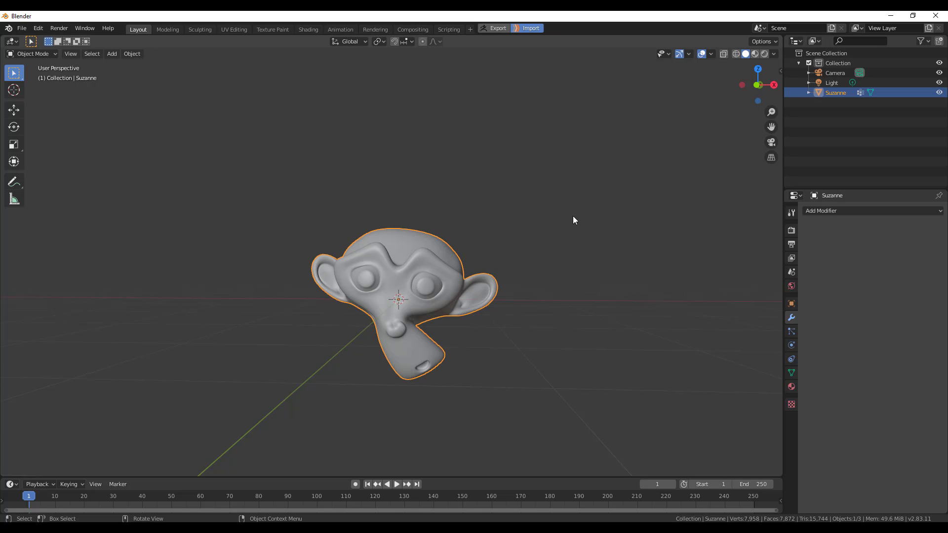
middle_drag(573, 217, 513, 316)
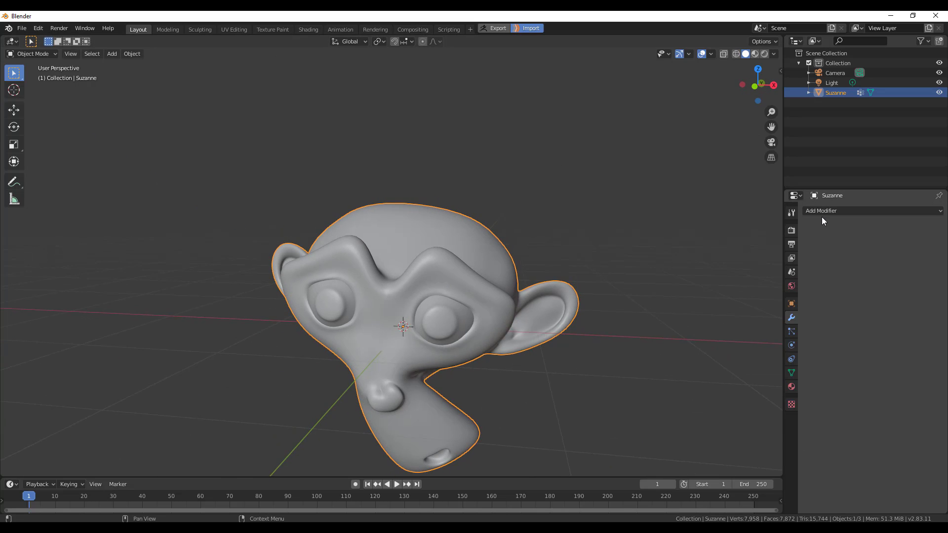
- Add a Simple Deform modifier to the head, set it to Bend and lower the upper limit to 0.86
click(834, 211)
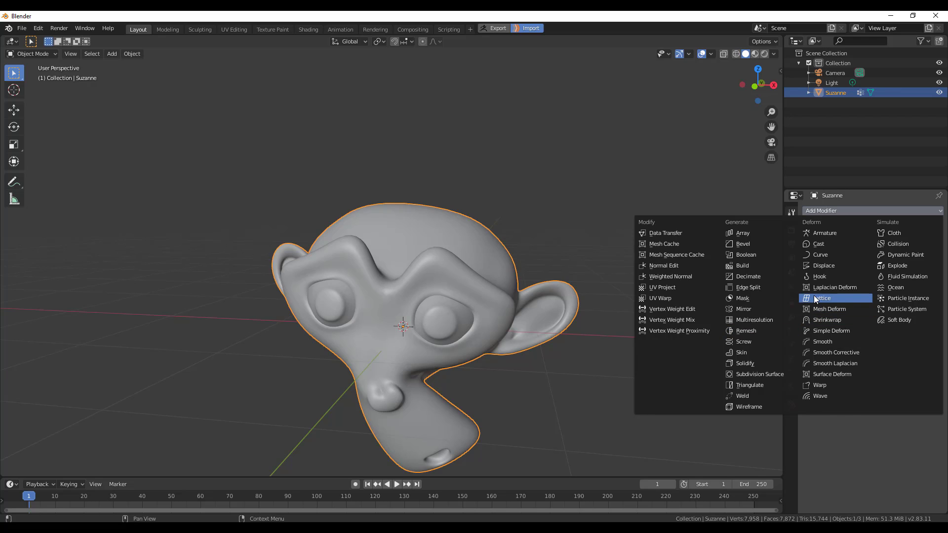
click(833, 331)
click(856, 254)
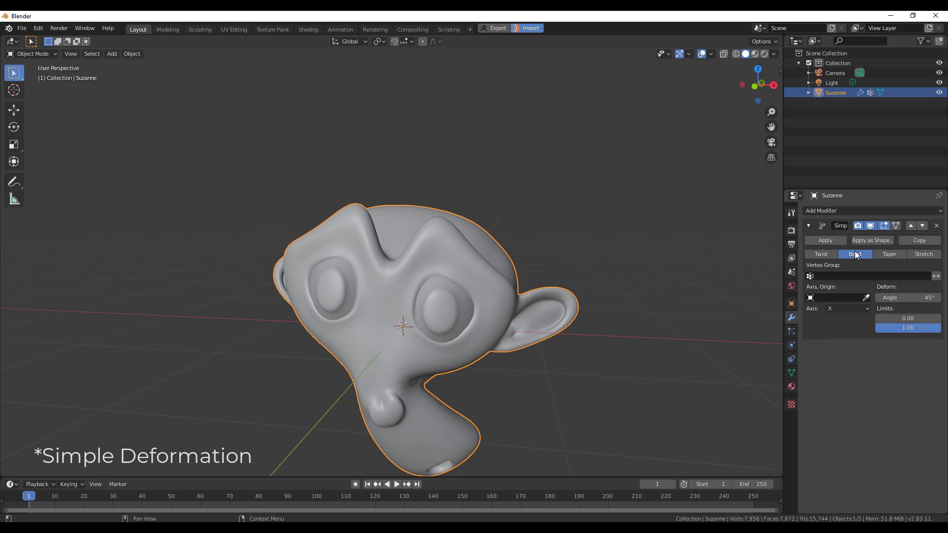
click(626, 362)
middle_drag(604, 379, 677, 385)
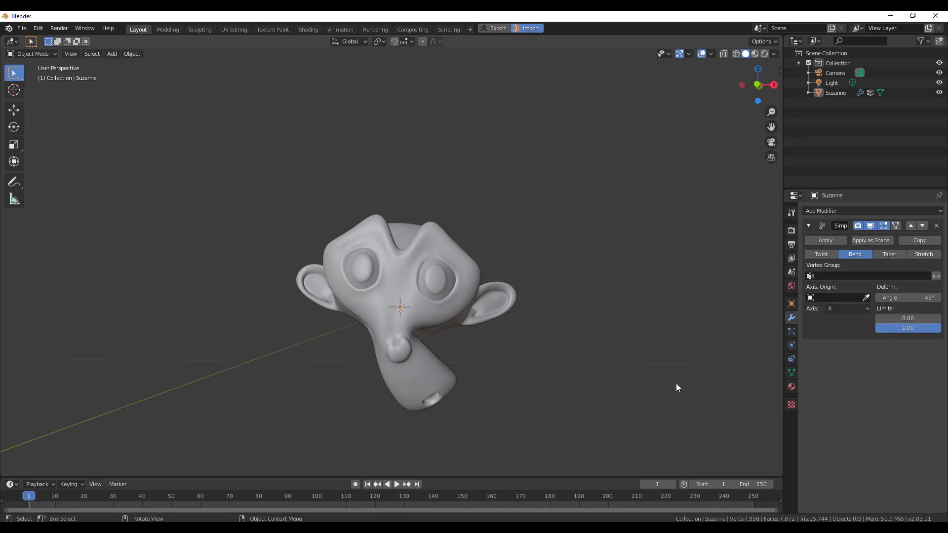
drag(925, 331, 916, 332)
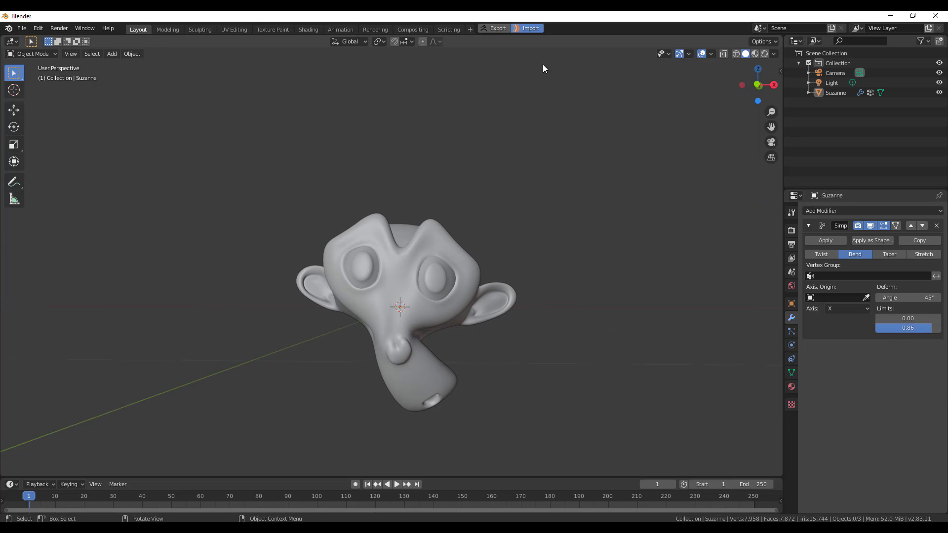
- Try to export the bent head to ZBrush and check it there
click(496, 29)
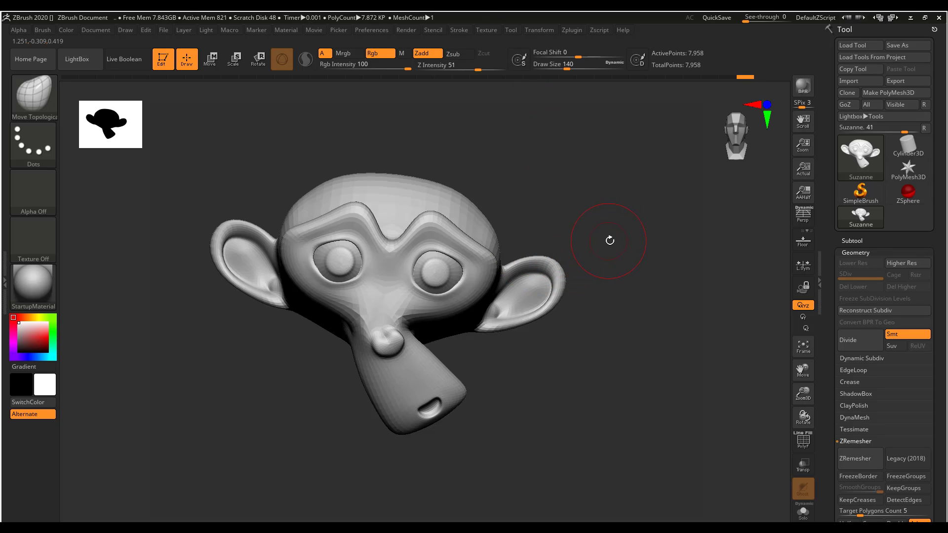
drag(591, 242, 623, 239)
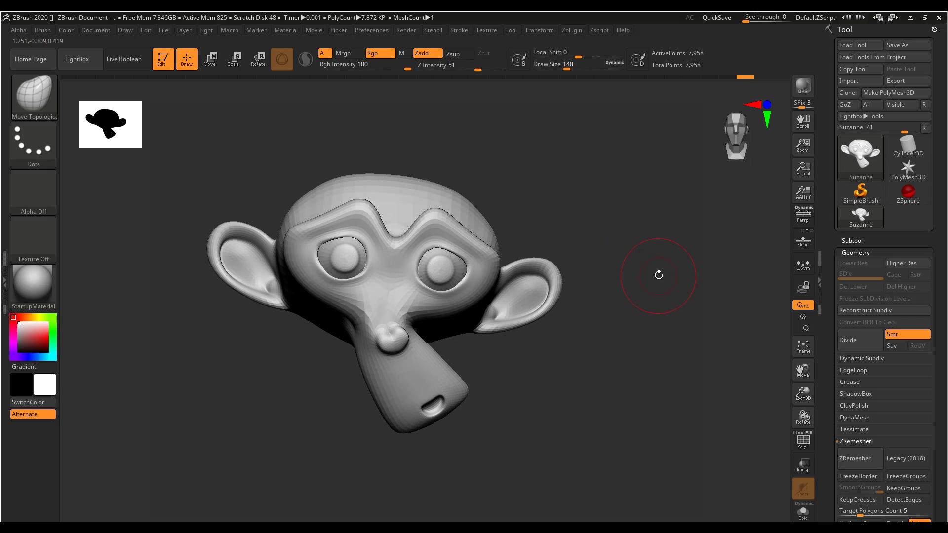
click(910, 17)
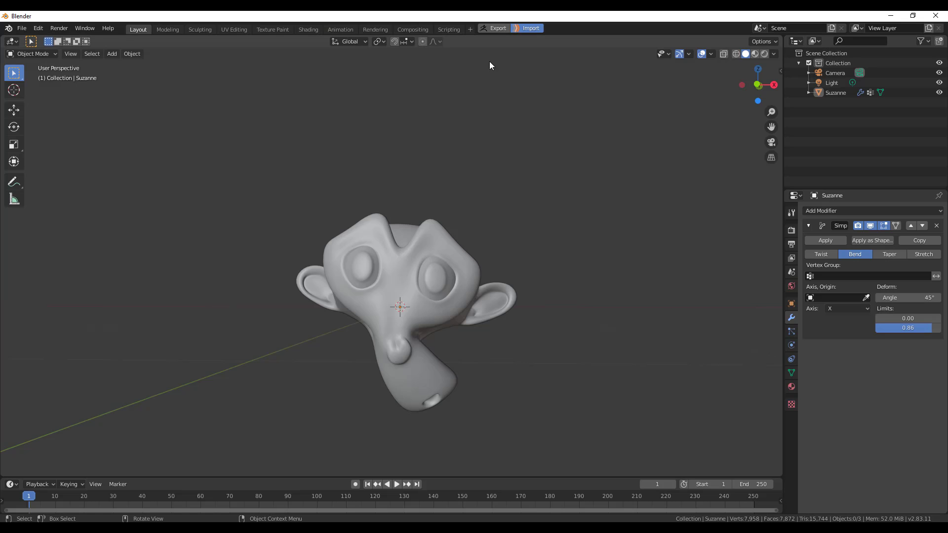
- Turn off the add-on's import, try the export to ZBrush again and inspect the head and its Subtool list
click(527, 26)
click(495, 29)
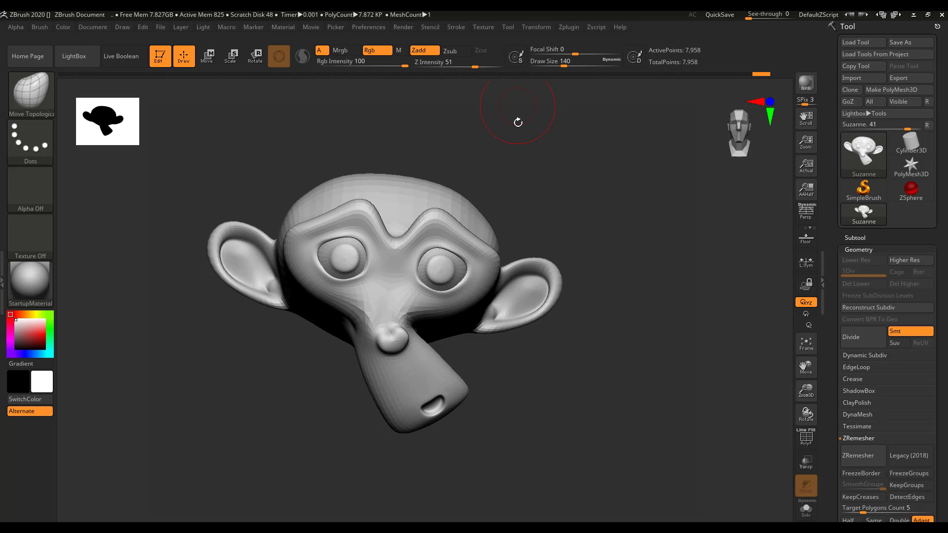
click(854, 238)
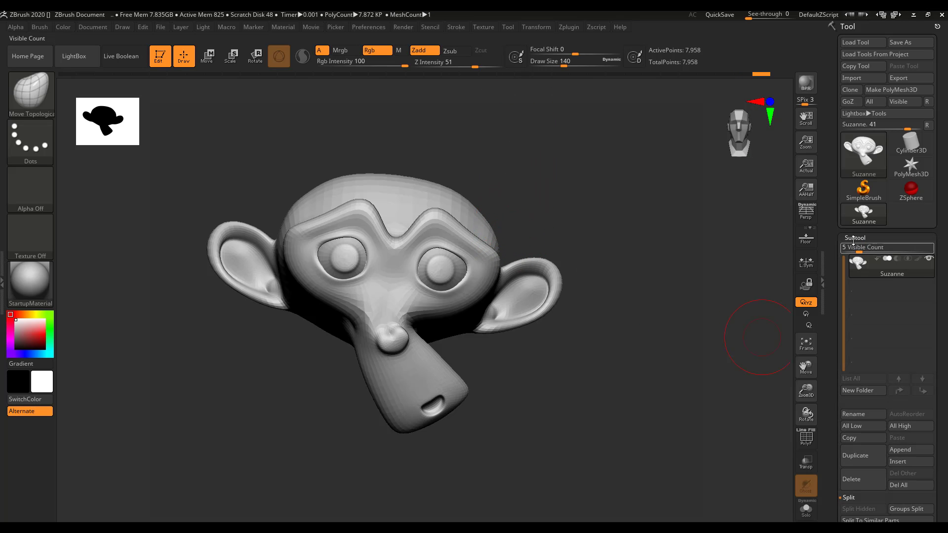
drag(507, 204, 554, 206)
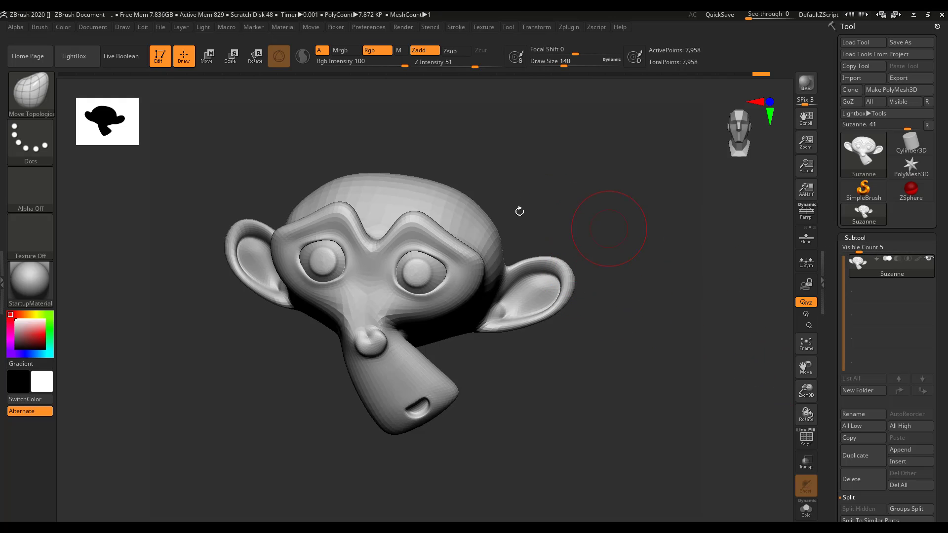
key(alt+Tab)
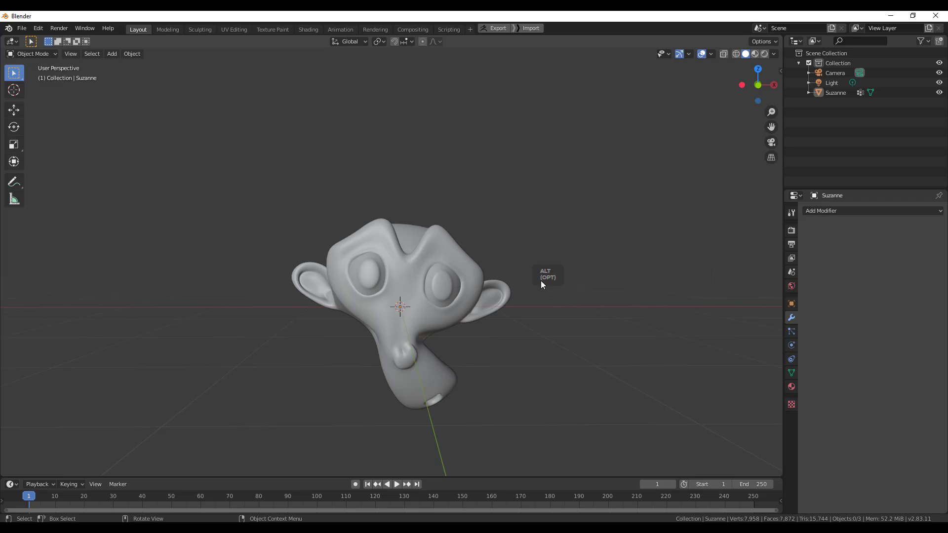
- Select the monkey head, enter Edit Mode and add a cube to its mesh
click(459, 269)
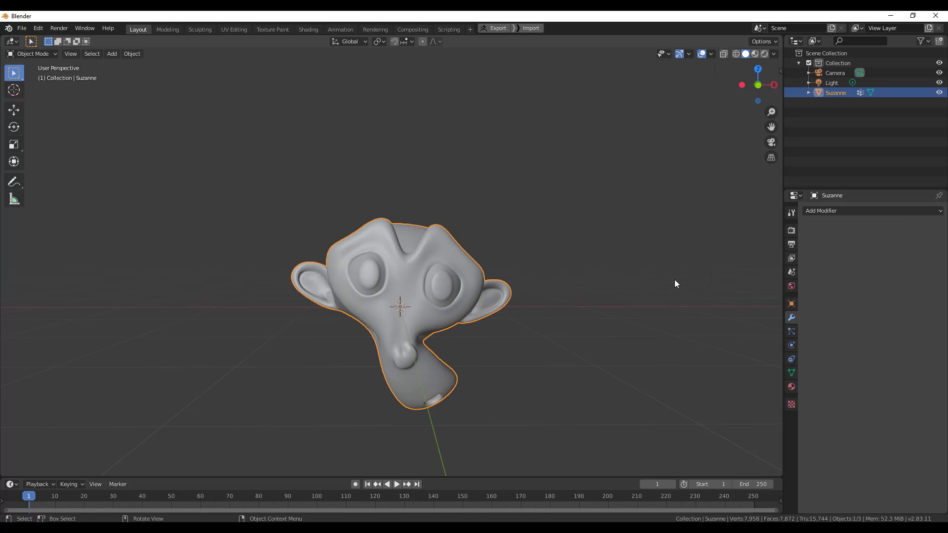
middle_drag(675, 281, 531, 303)
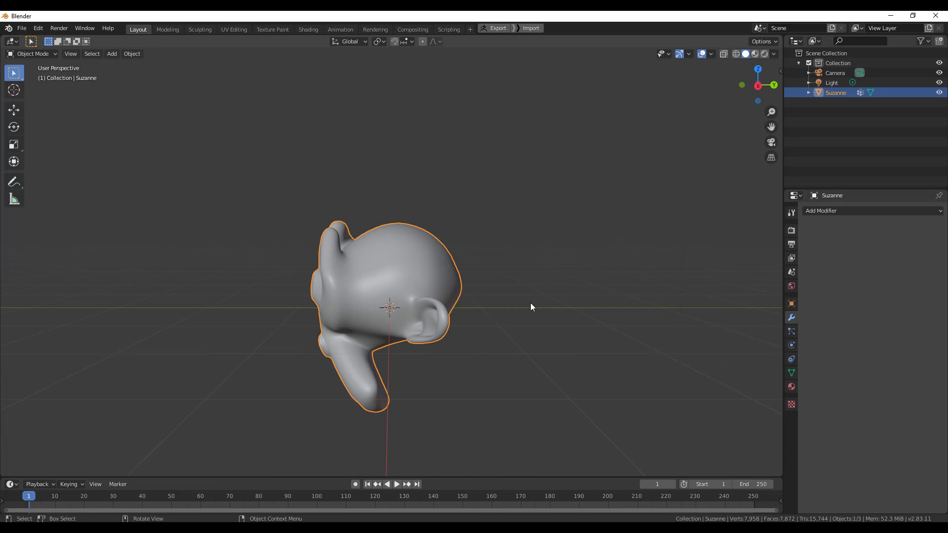
key(Tab)
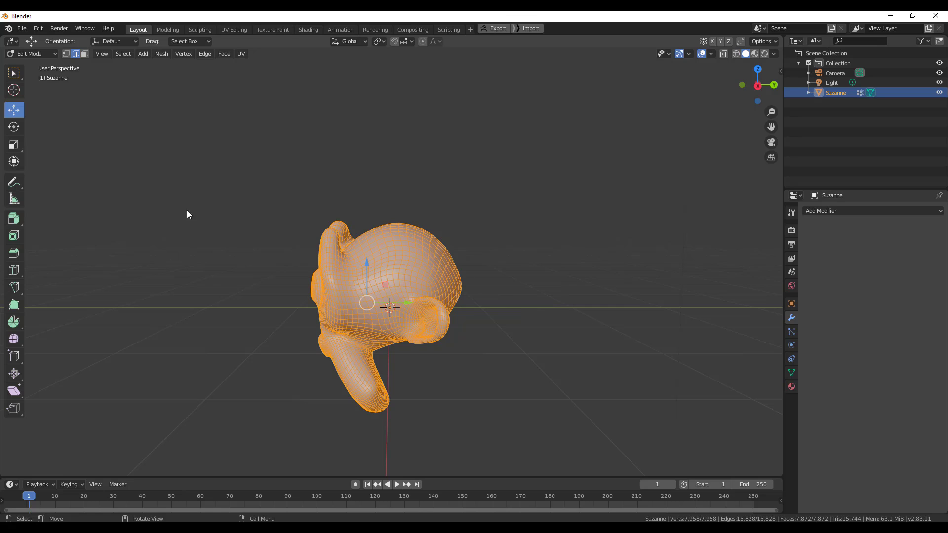
key(shift+a)
click(526, 260)
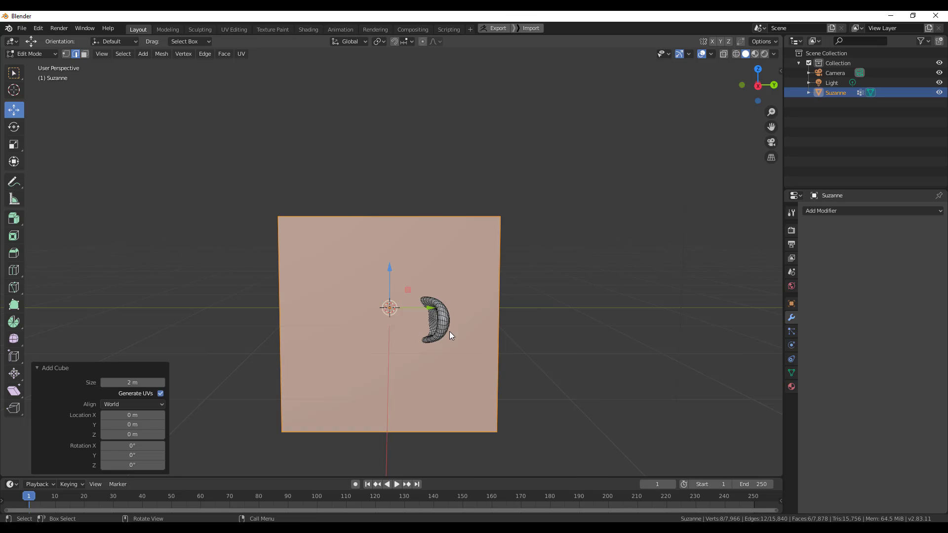
- Scale the cube by about 0.362 and move it about 0.46 m along Y
key(s)
click(440, 294)
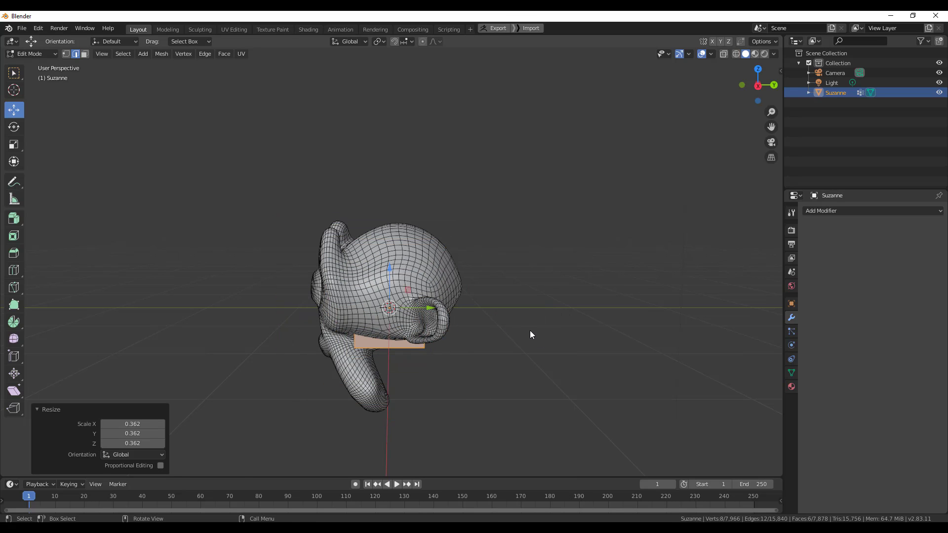
middle_drag(529, 330, 521, 328)
drag(432, 309, 472, 310)
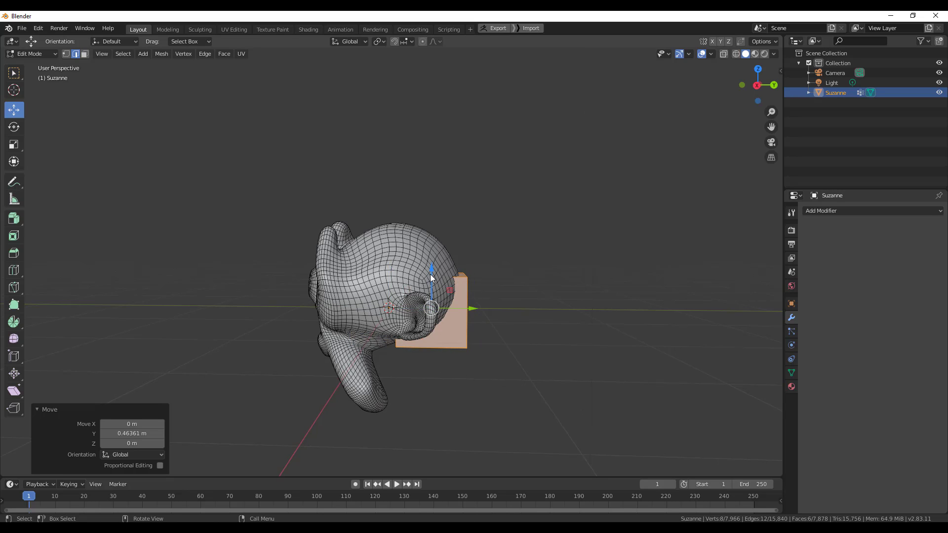
- Lower the cube beneath the back of the head, scale it by about 0.718 and rotate it at an angle
key(s)
click(447, 348)
middle_drag(548, 348, 510, 33)
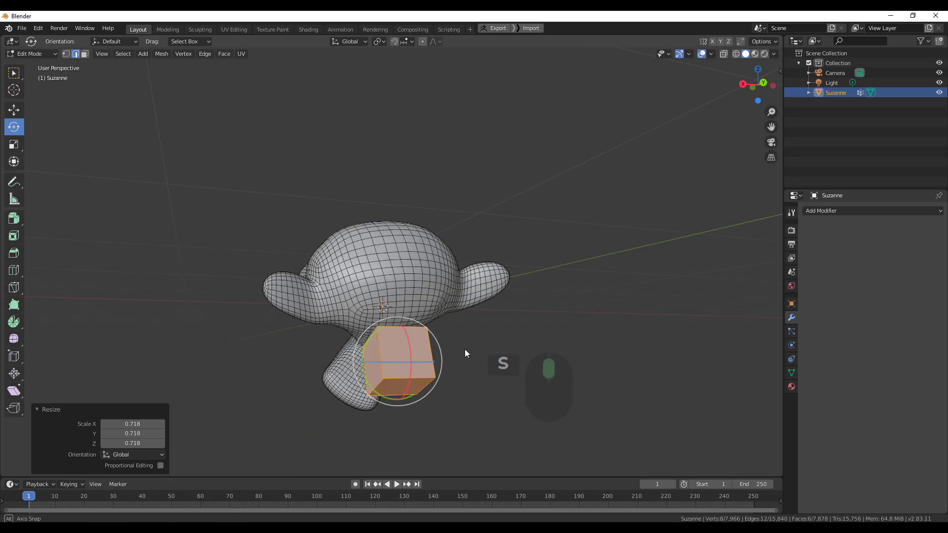
- Leave Edit Mode and export the head with the added cube to ZBrush
key(Tab)
click(495, 28)
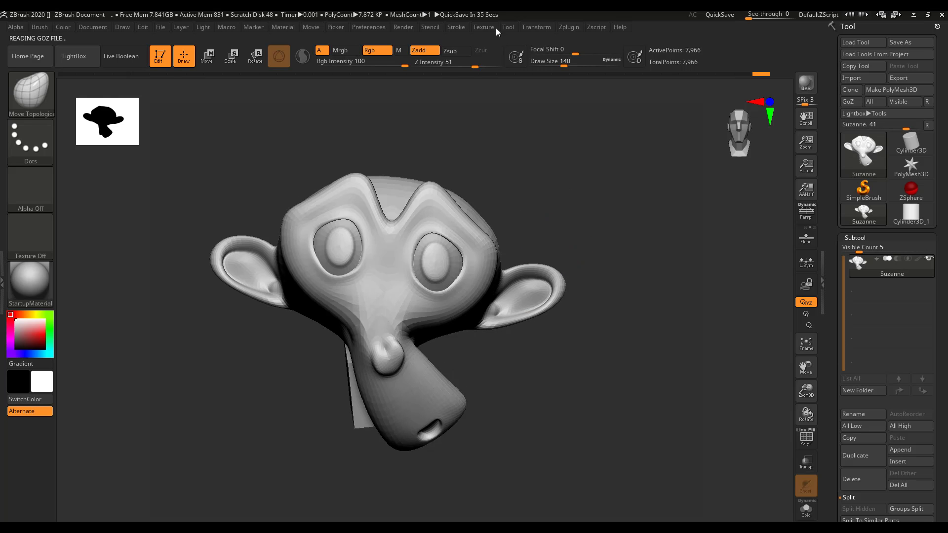
drag(518, 374, 478, 415)
- Divide the head and cube into separate polygroups with Auto Groups, checking them in the polyframe display
key(shift+d)
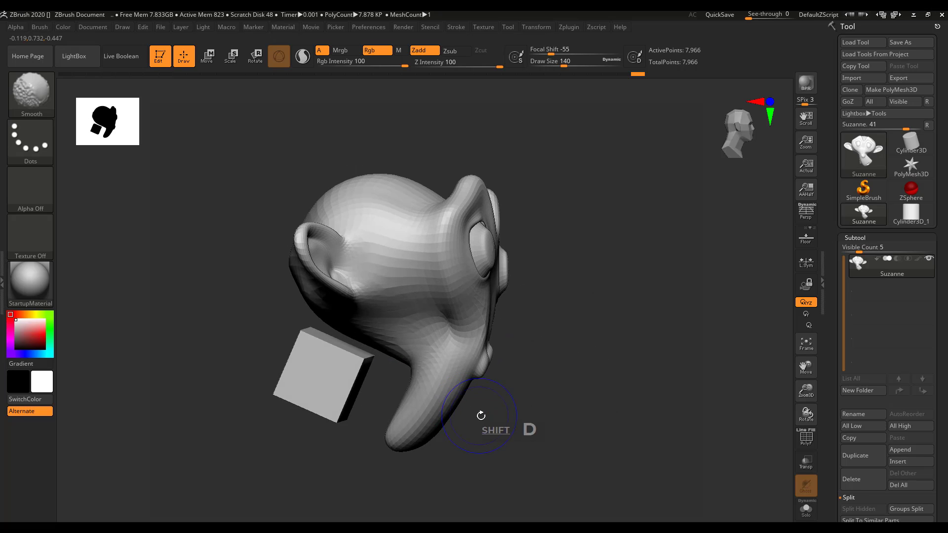
key(shift+f)
key(shift+f)
key(shift+f)
key(shift+f)
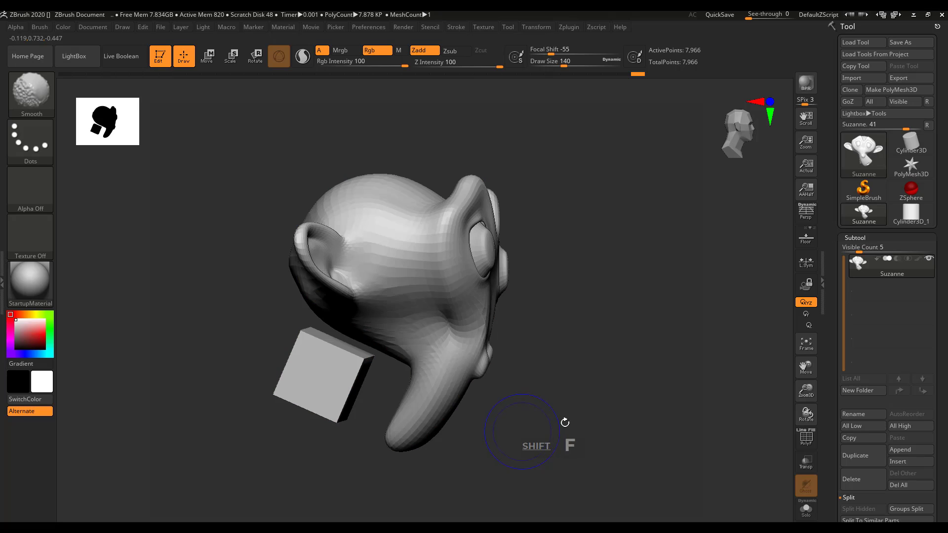
click(851, 237)
scroll(910, 371, down, 2)
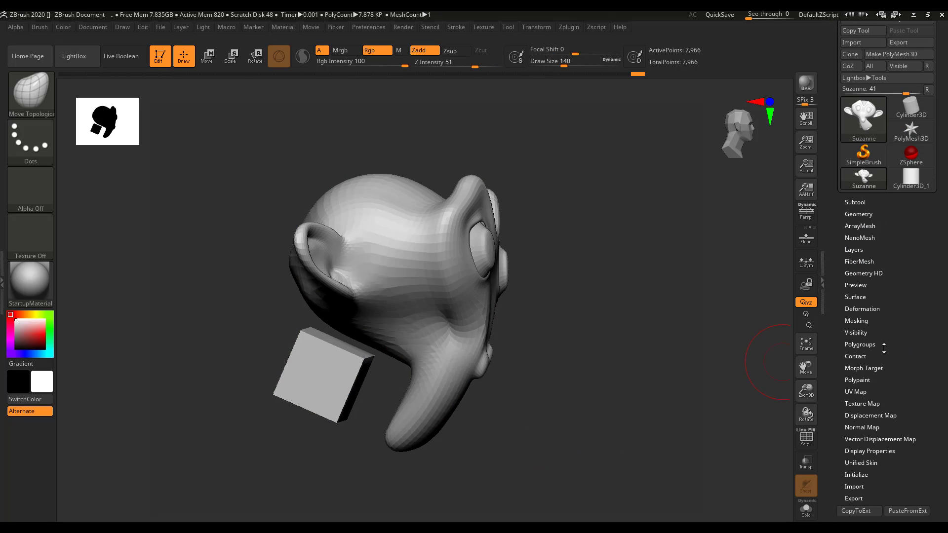
click(869, 344)
click(867, 357)
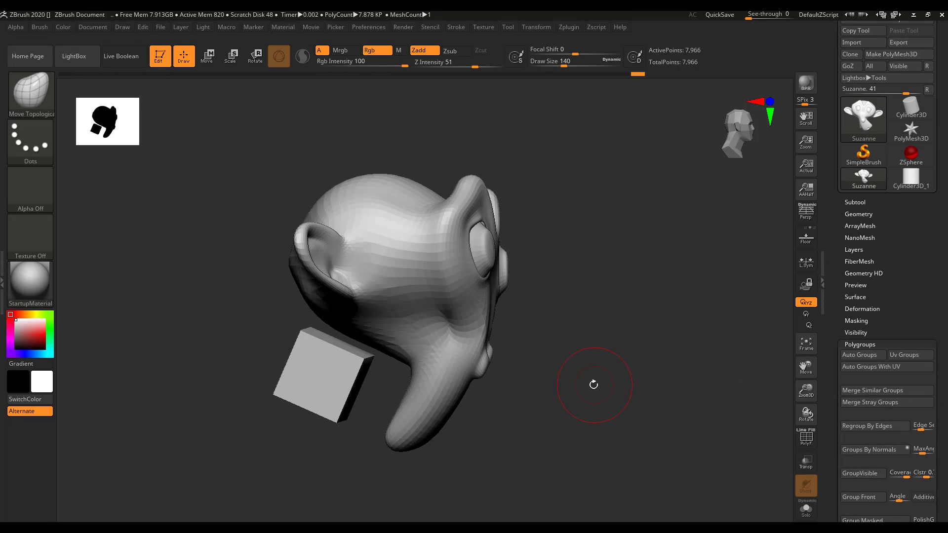
key(shift+f)
key(shift+f)
drag(594, 384, 493, 385)
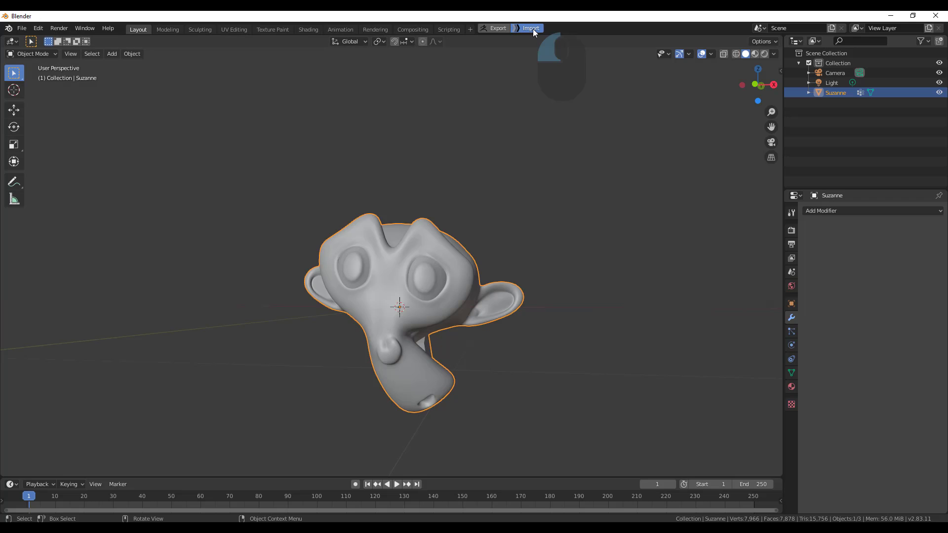
- Switch back to Blender and import the mesh with its new polygroups
click(531, 29)
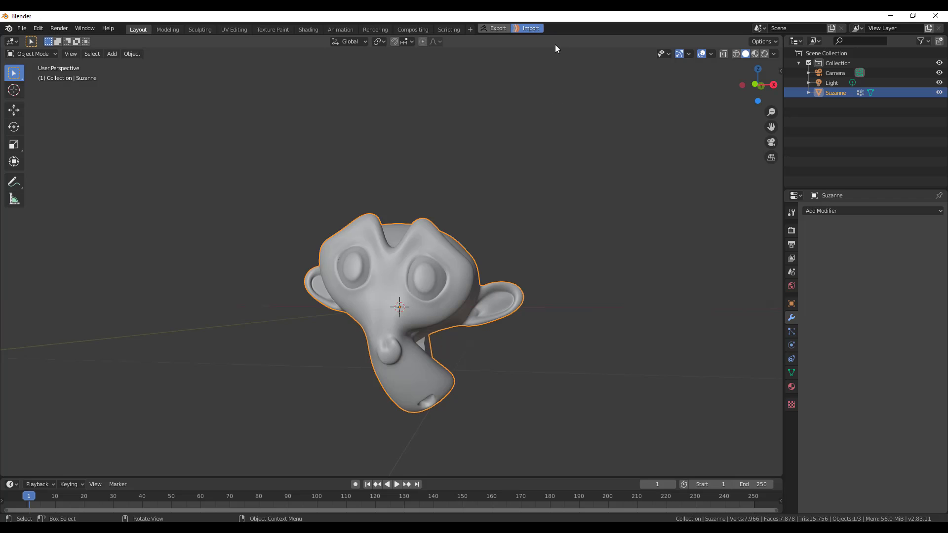
middle_drag(513, 274, 476, 264)
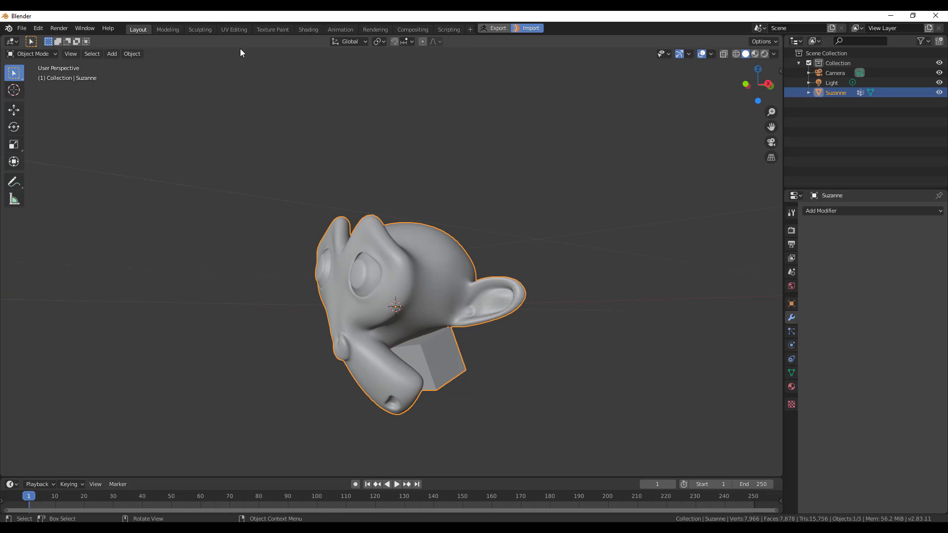
- Show all face sets on the imported head in the Sculpting workspace and create a face set from the visible faces
middle_drag(386, 168, 444, 155)
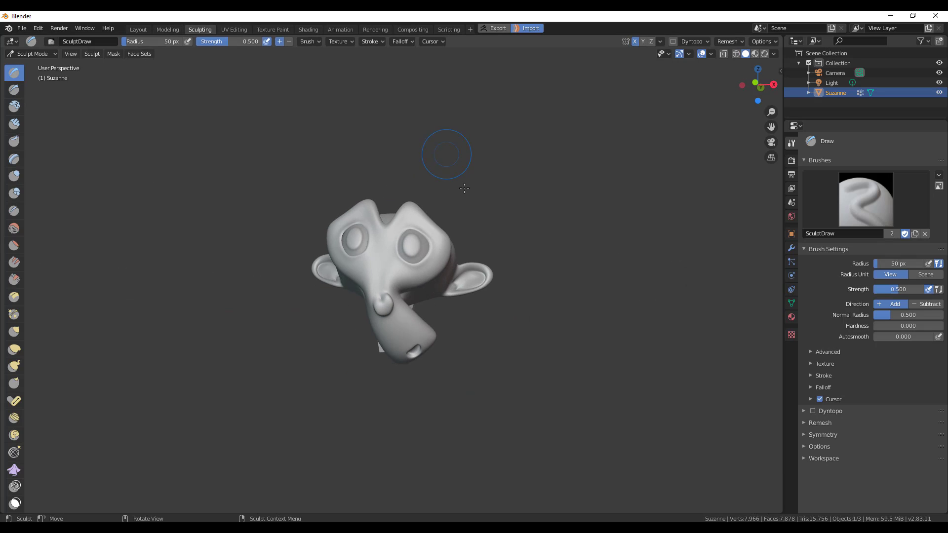
scroll(471, 181, up, 4)
shift+middle_drag(570, 114, 558, 144)
click(145, 55)
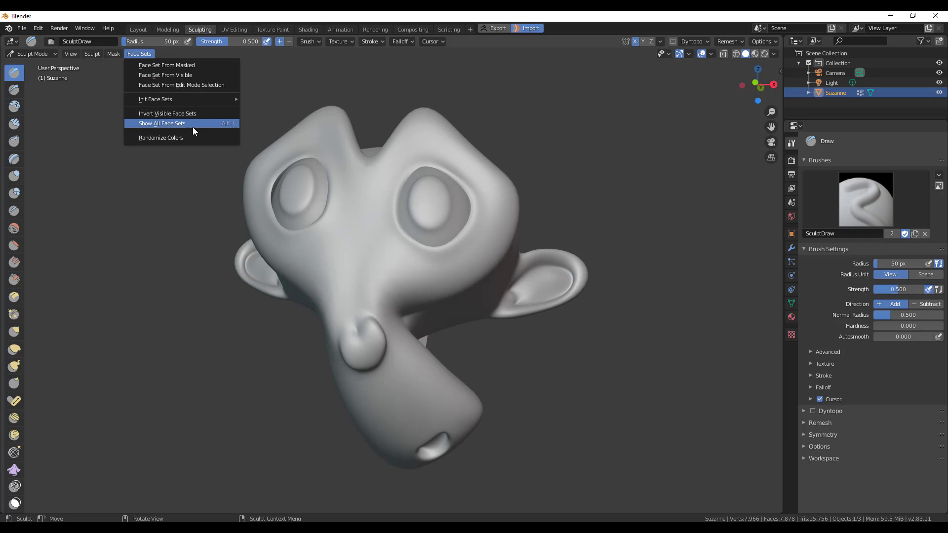
click(192, 121)
click(139, 54)
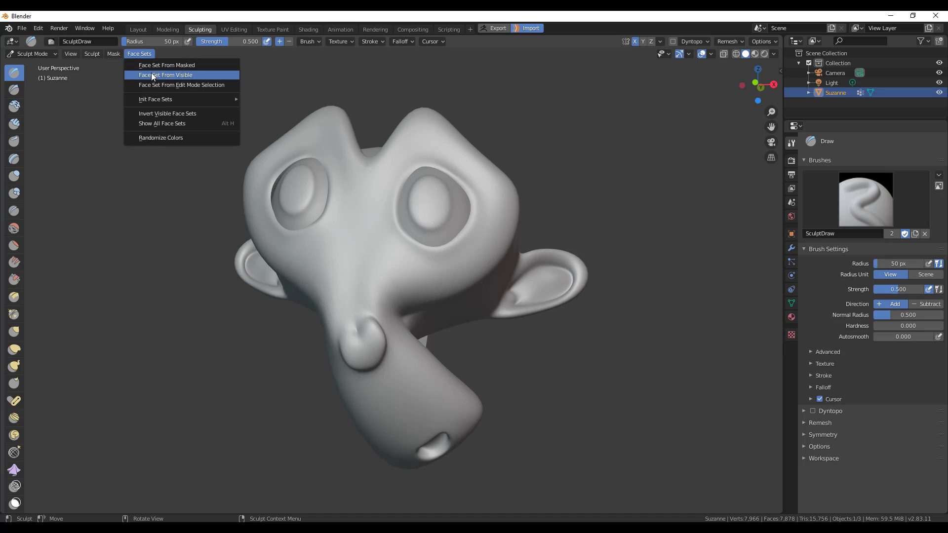
click(155, 78)
mouse_move(518, 193)
middle_down()
mouse_move(554, 190)
mouse_move(542, 194)
middle_up()
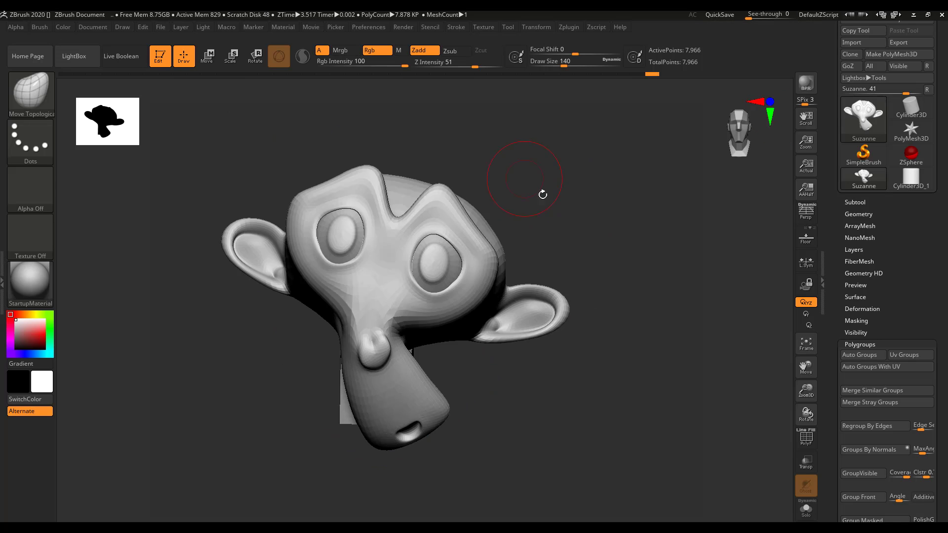
- In ZBrush, smooth the tip of the monkey head's muzzle, both ears and the face between the eyes
drag(544, 192, 593, 228)
alt+right_drag(593, 229, 606, 250)
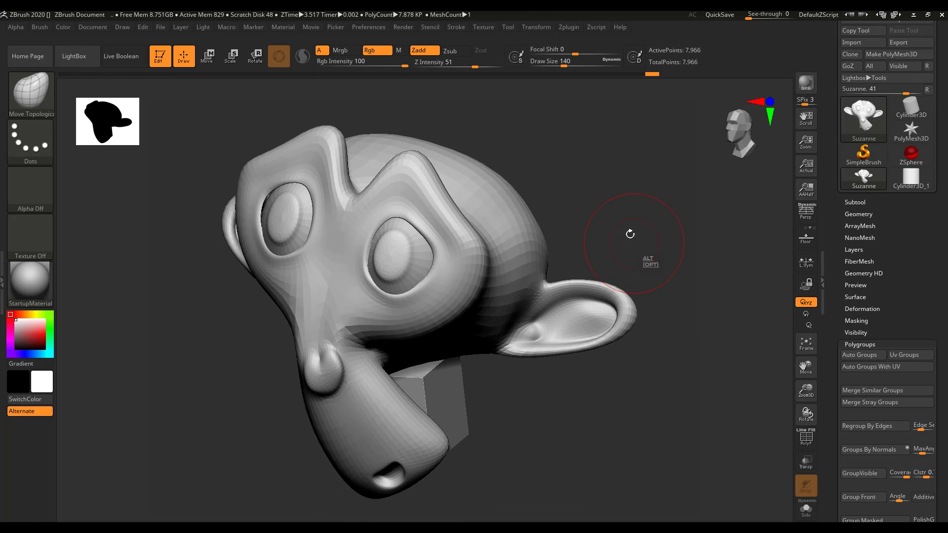
alt+drag(629, 238, 523, 234)
alt+right_drag(529, 180, 573, 184)
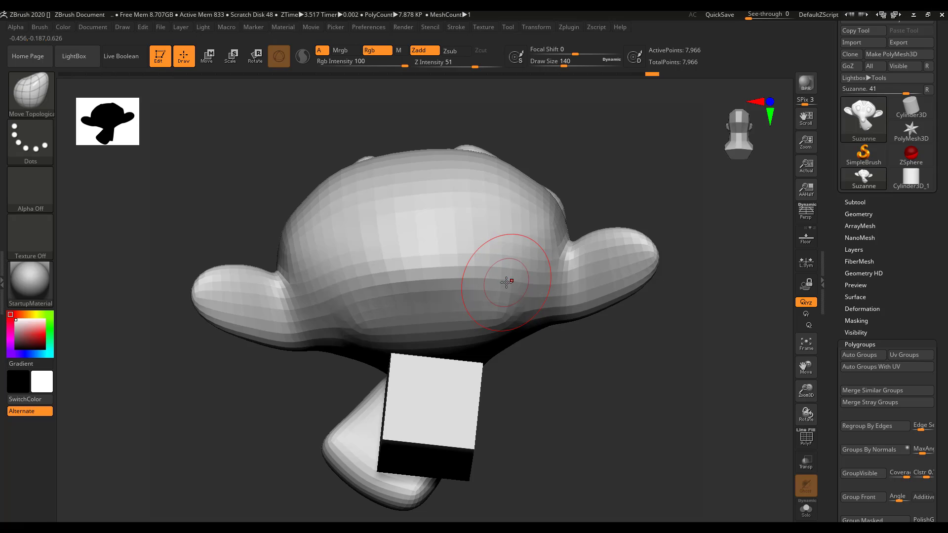
drag(603, 364, 546, 381)
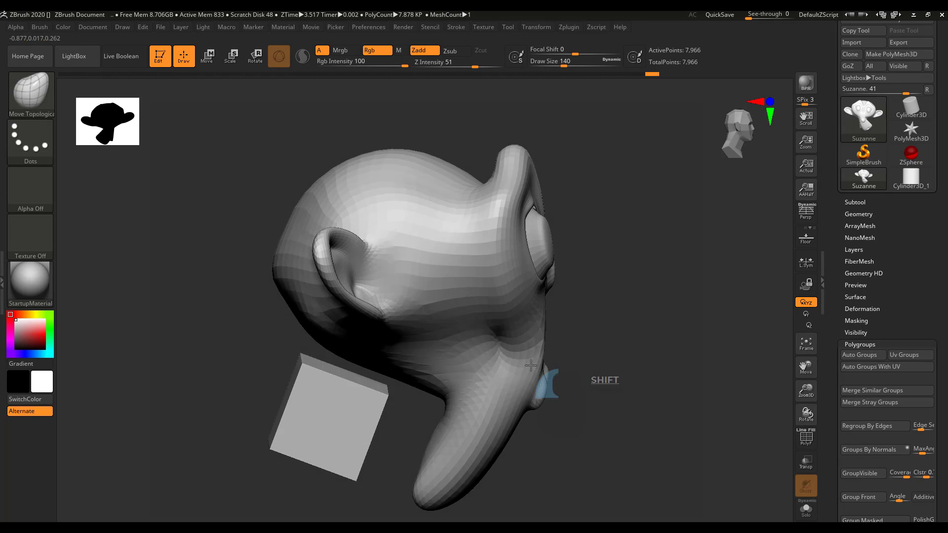
key(Escape)
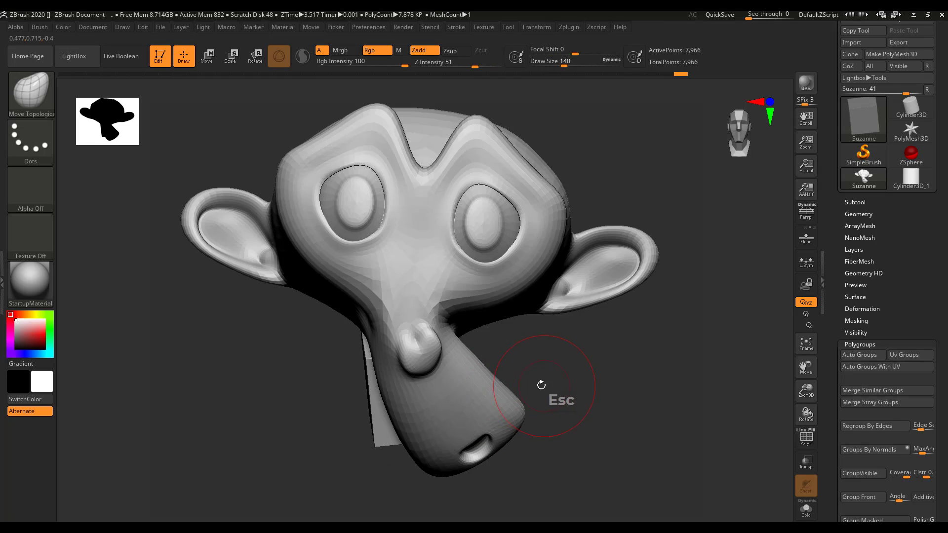
key(s)
click(545, 399)
shift+drag(458, 421, 437, 467)
mouse_move(614, 257)
shift+mouse_down()
mouse_move(636, 272)
mouse_move(592, 269)
shift+mouse_up()
shift+drag(262, 283, 223, 223)
mouse_move(403, 189)
shift+mouse_down()
mouse_move(385, 168)
mouse_move(469, 444)
mouse_move(321, 229)
mouse_move(401, 341)
mouse_move(498, 415)
shift+mouse_up()
mouse_move(548, 414)
mouse_down()
mouse_move(607, 420)
mouse_move(510, 375)
mouse_move(395, 363)
mouse_up()
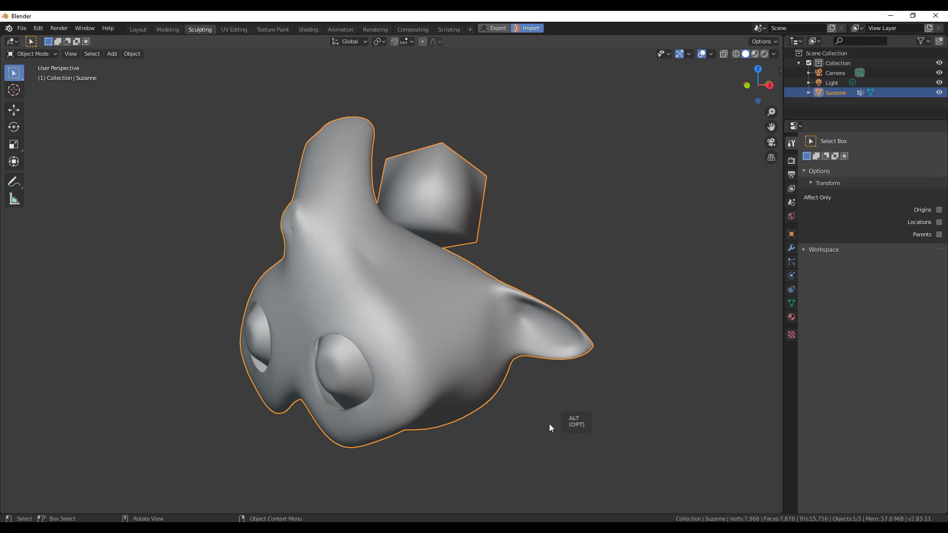
- In Blender, turn off Invert up axis in the GoB add-on preferences and check the imported head's orientation
middle_drag(548, 417, 465, 288)
scroll(551, 289, down, 7)
scroll(465, 293, up, 5)
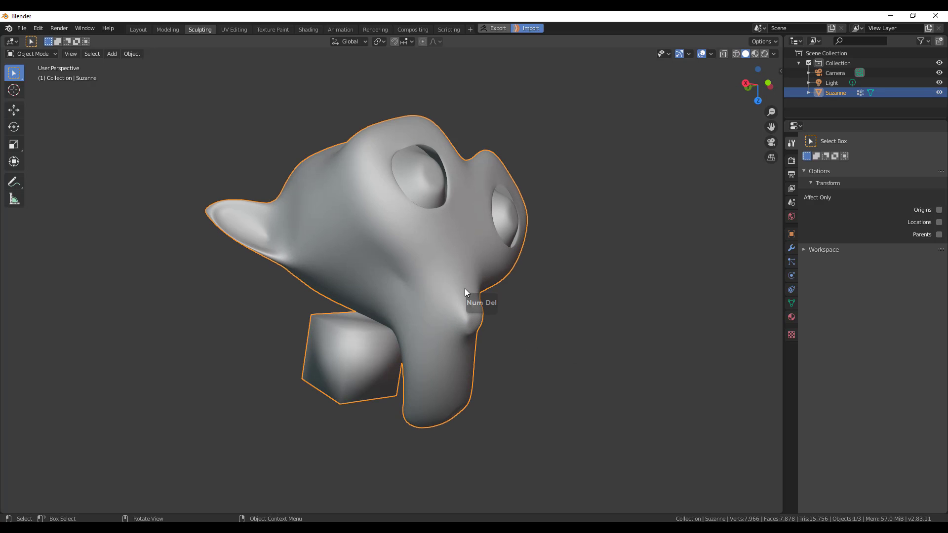
middle_drag(540, 290, 395, 223)
click(38, 29)
click(67, 170)
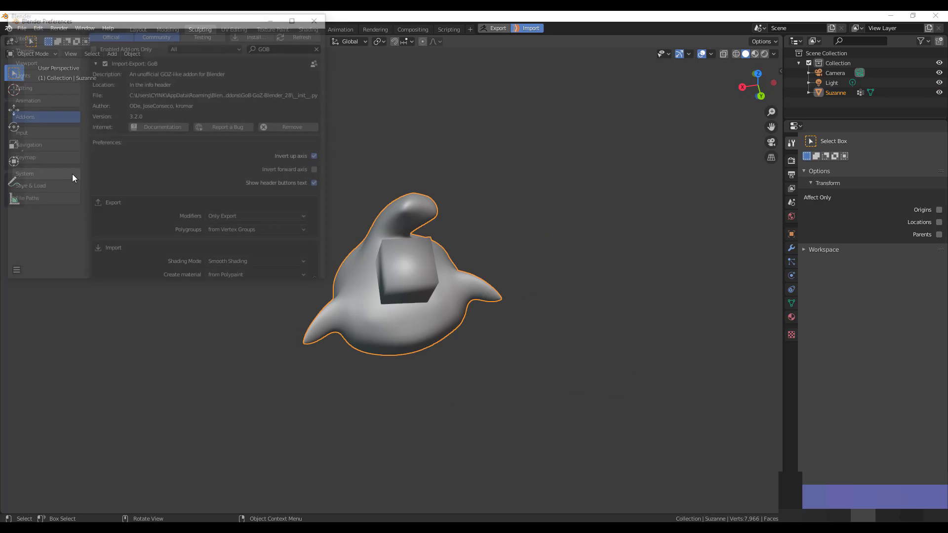
click(320, 156)
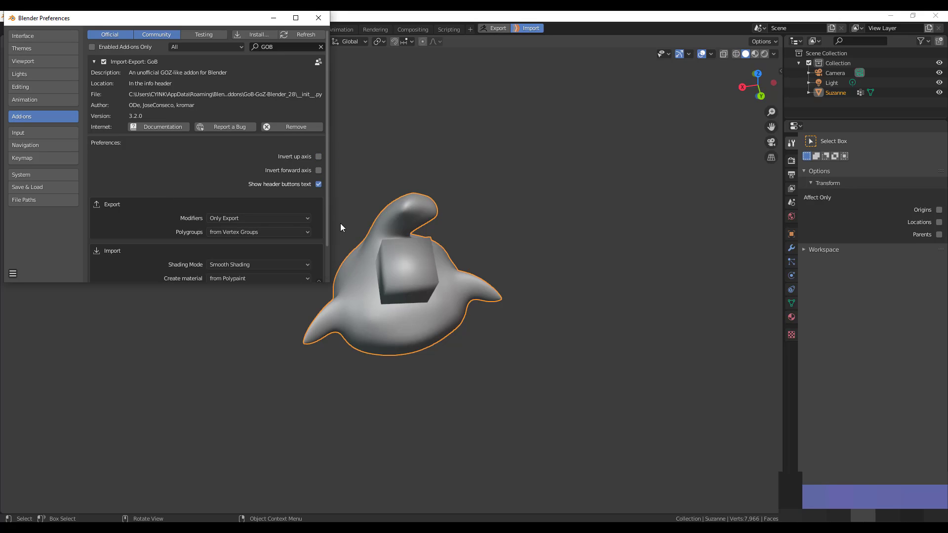
click(317, 22)
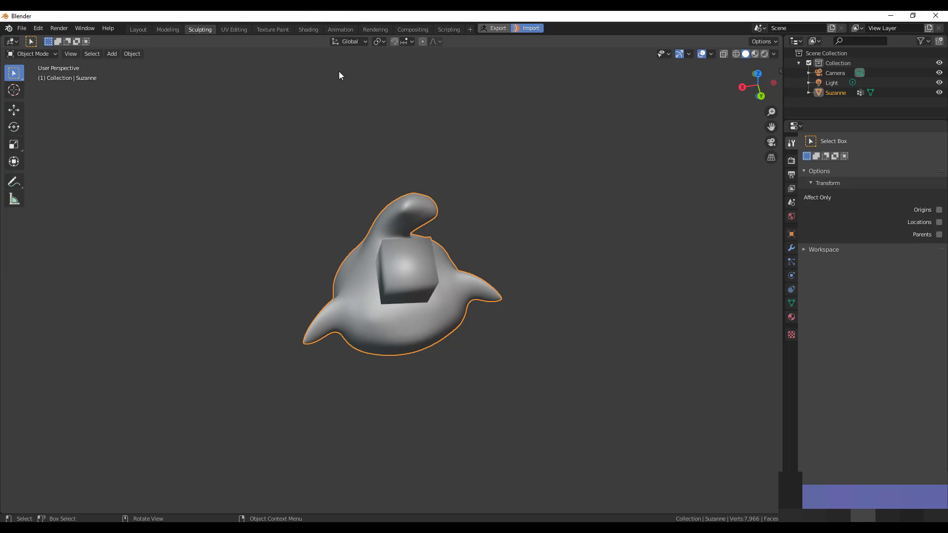
middle_drag(337, 163, 274, 176)
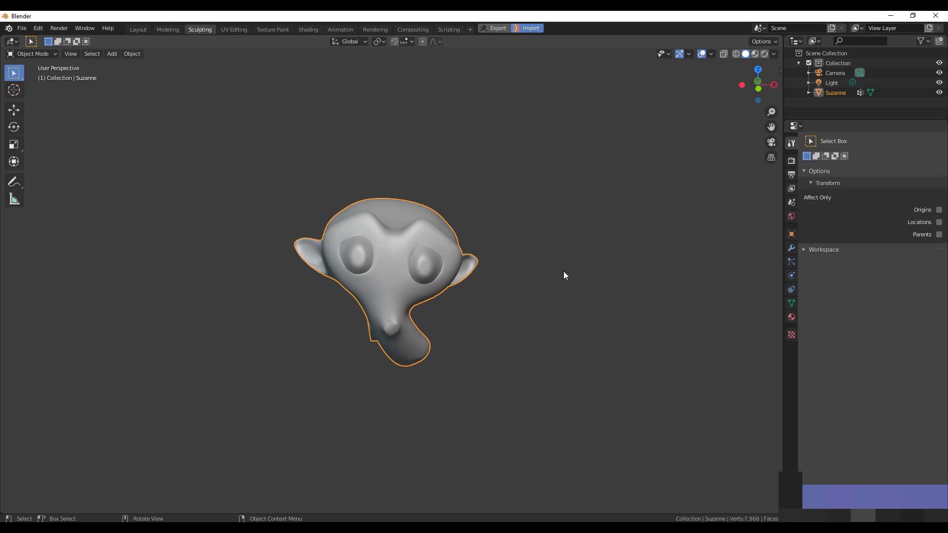
middle_drag(564, 272, 588, 348)
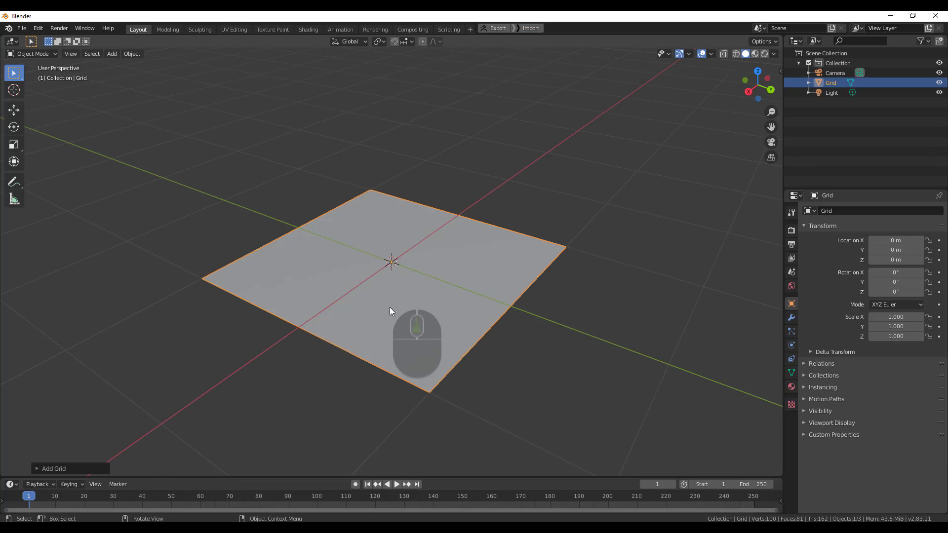
- Add a Subdivision Surface modifier to the grid, raise its viewport subdivisions beyond 3 and apply it
middle_drag(389, 307, 408, 317)
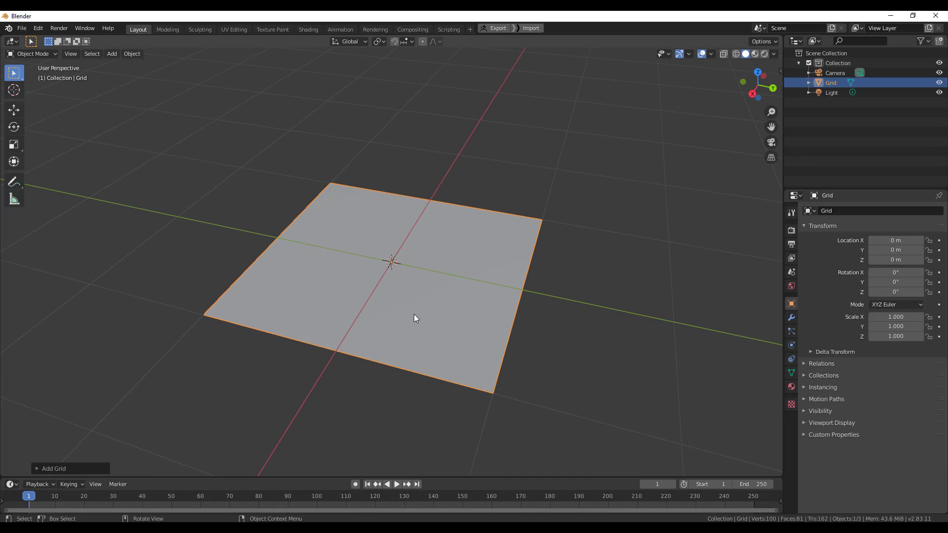
key(ctrl+1)
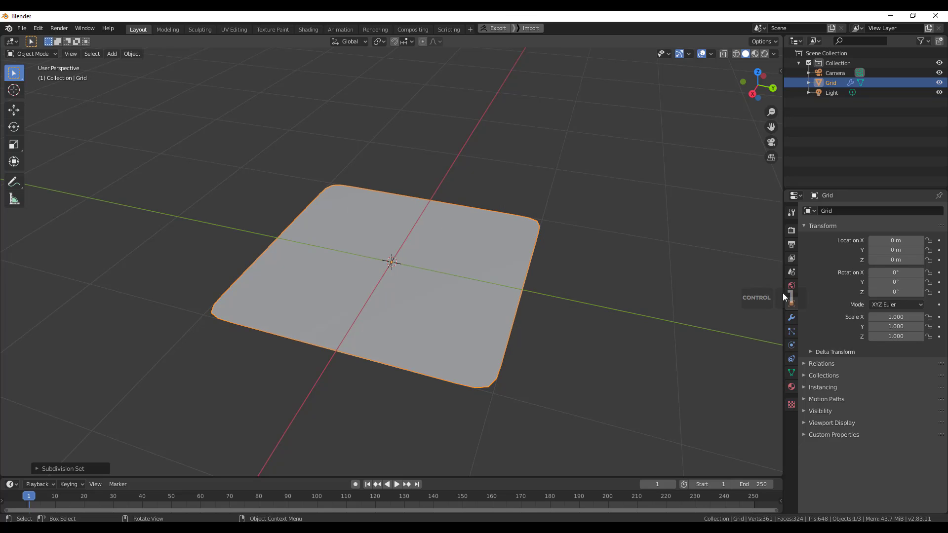
click(792, 318)
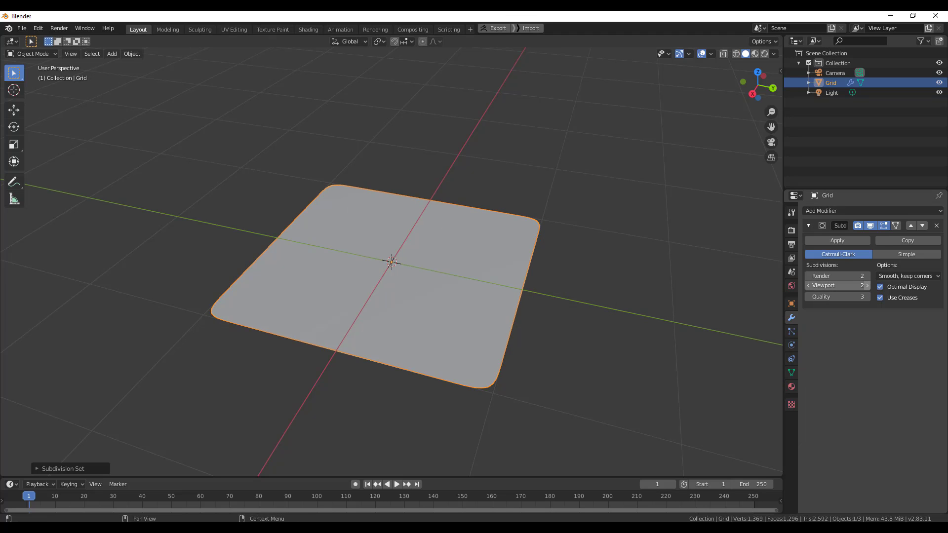
click(867, 286)
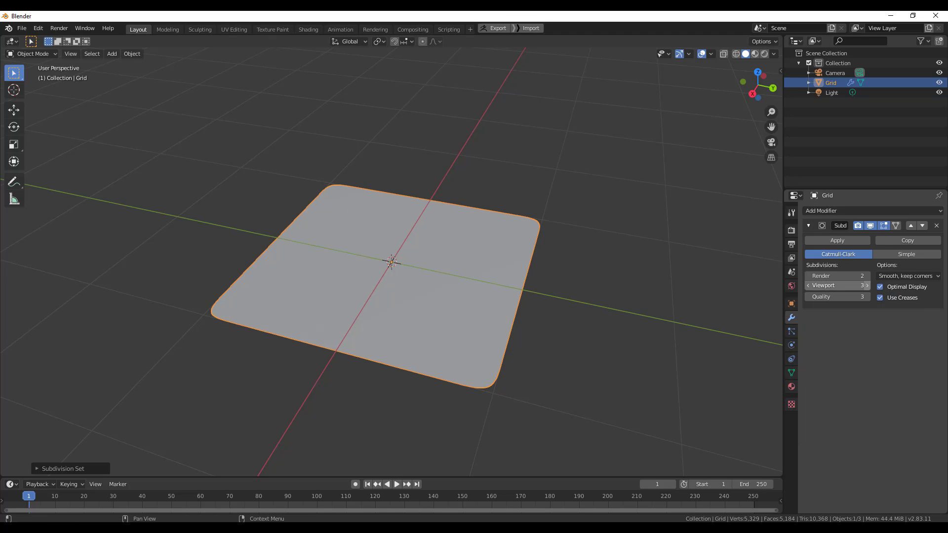
click(837, 241)
scroll(369, 352, down, 4)
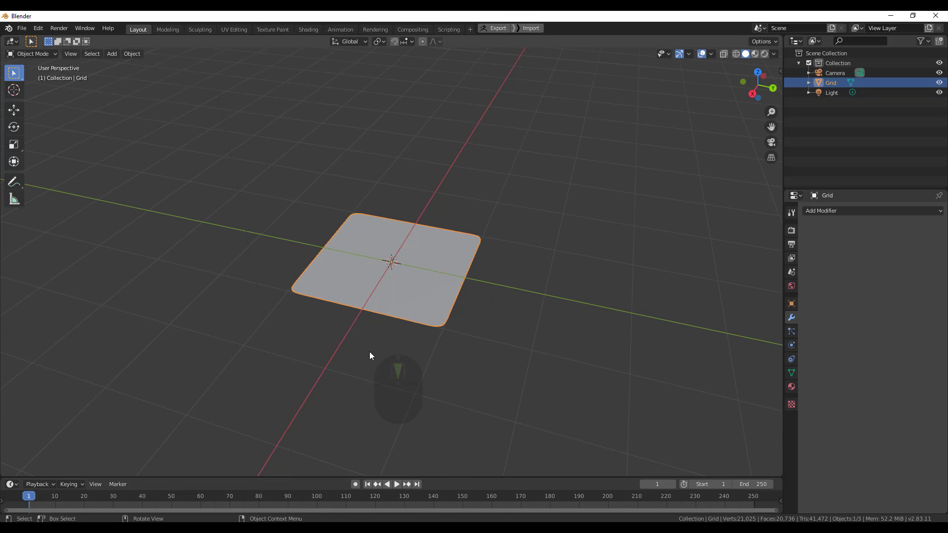
- Sculpt wrinkles across the grid from its corners to its centre with the Cloth brush at a 52 px radius
click(200, 29)
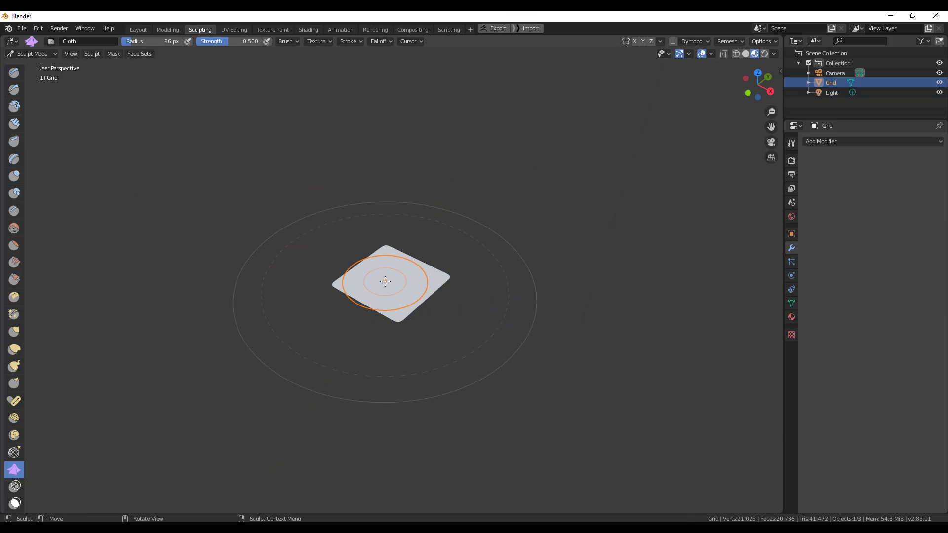
middle_drag(396, 309, 438, 328)
scroll(430, 313, up, 3)
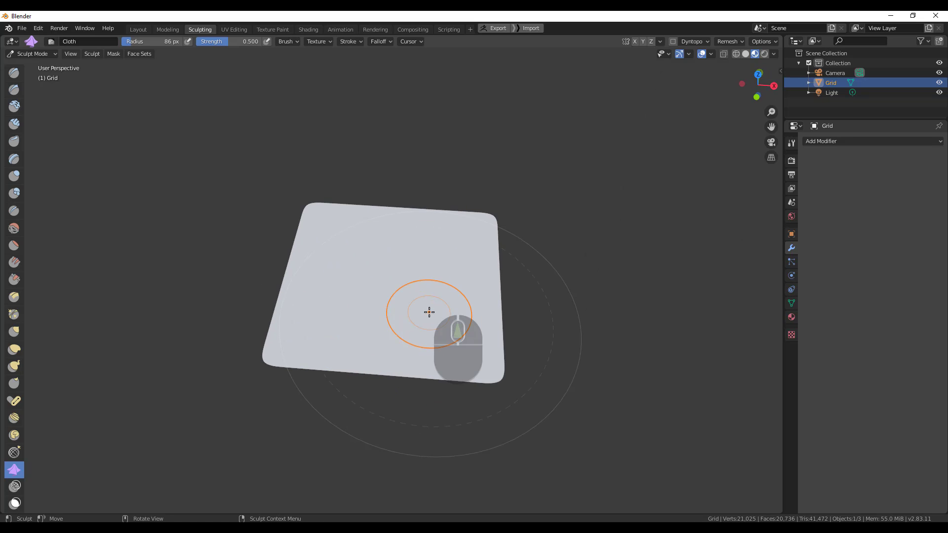
key(f)
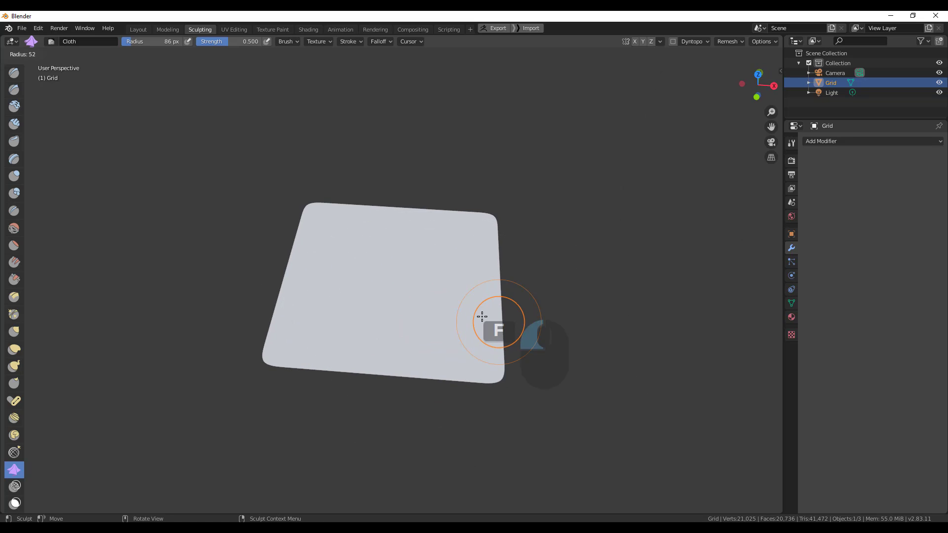
click(481, 316)
drag(487, 374, 400, 316)
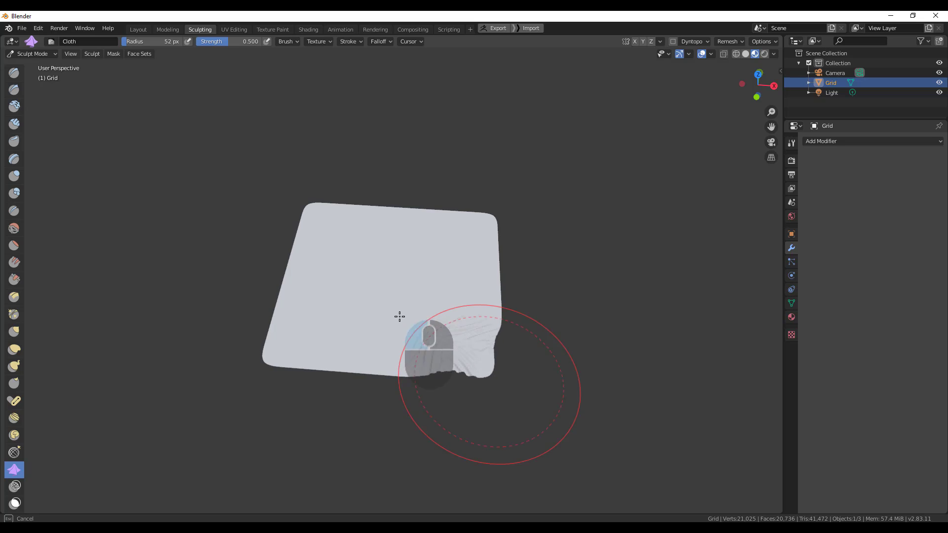
mouse_move(465, 226)
mouse_down()
mouse_move(305, 308)
mouse_move(311, 314)
mouse_up()
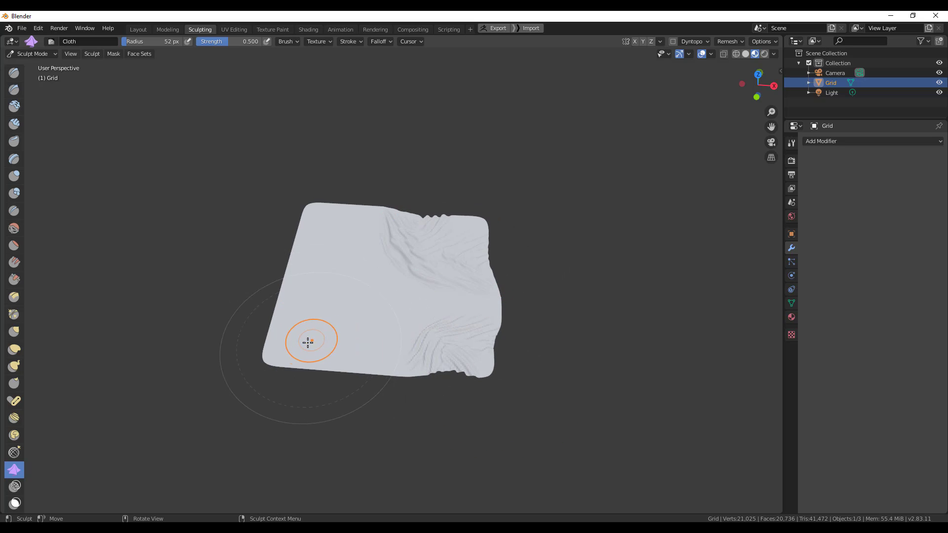
mouse_move(285, 354)
mouse_down()
mouse_move(309, 334)
mouse_move(412, 301)
mouse_move(471, 374)
mouse_up()
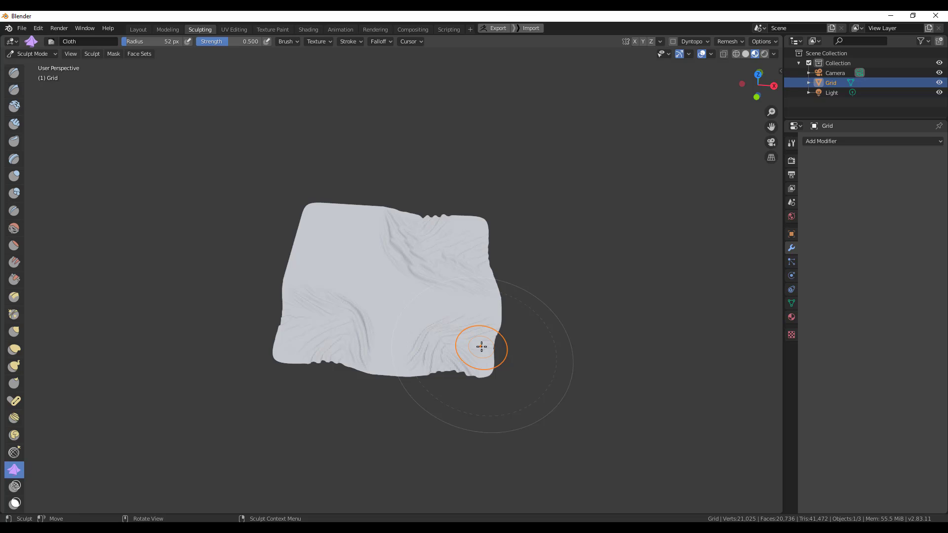
mouse_move(327, 225)
mouse_down()
mouse_move(402, 309)
mouse_move(468, 346)
mouse_up()
mouse_move(385, 292)
mouse_down()
mouse_move(418, 307)
mouse_move(461, 415)
mouse_up()
mouse_move(461, 414)
middle_down()
mouse_move(345, 397)
mouse_move(449, 372)
mouse_move(479, 341)
mouse_move(366, 380)
middle_up()
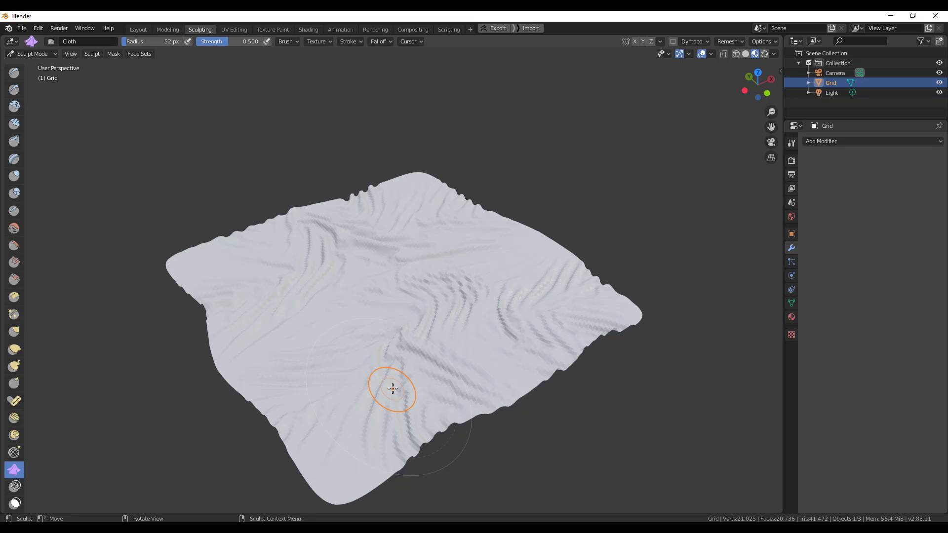
mouse_move(394, 374)
mouse_down()
mouse_move(394, 395)
mouse_move(440, 401)
mouse_move(444, 385)
mouse_up()
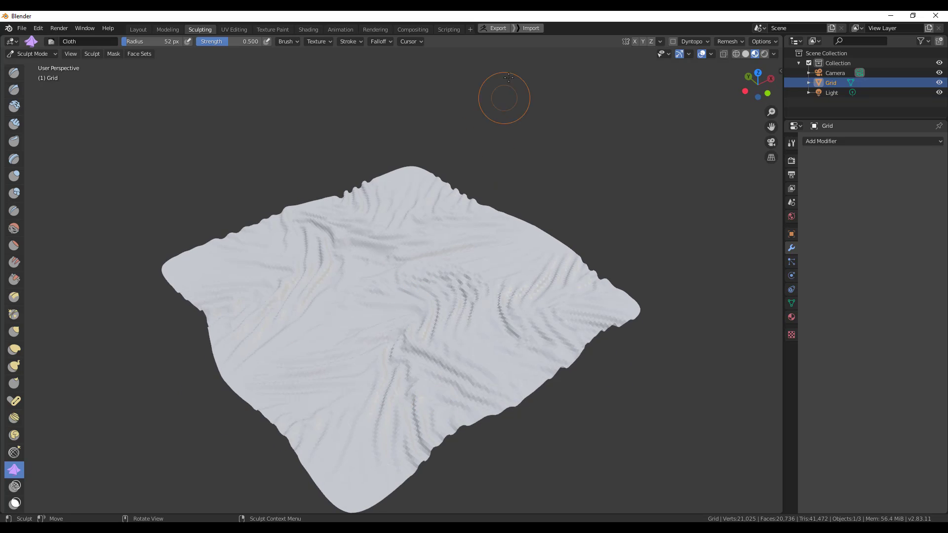
- Export the wrinkled grid to ZBrush, enable perspective and turn the model to face it from above
click(492, 30)
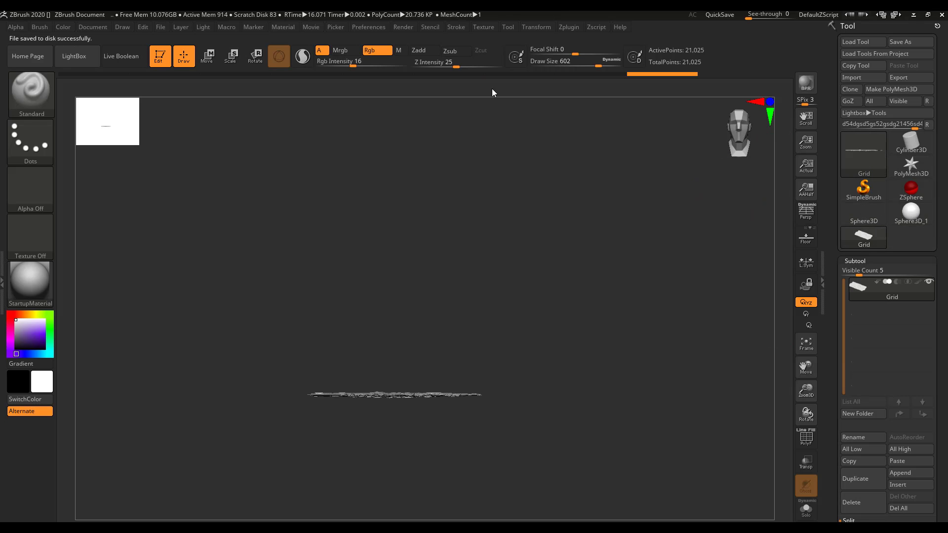
drag(496, 99, 546, 337)
alt+right_drag(546, 337, 634, 434)
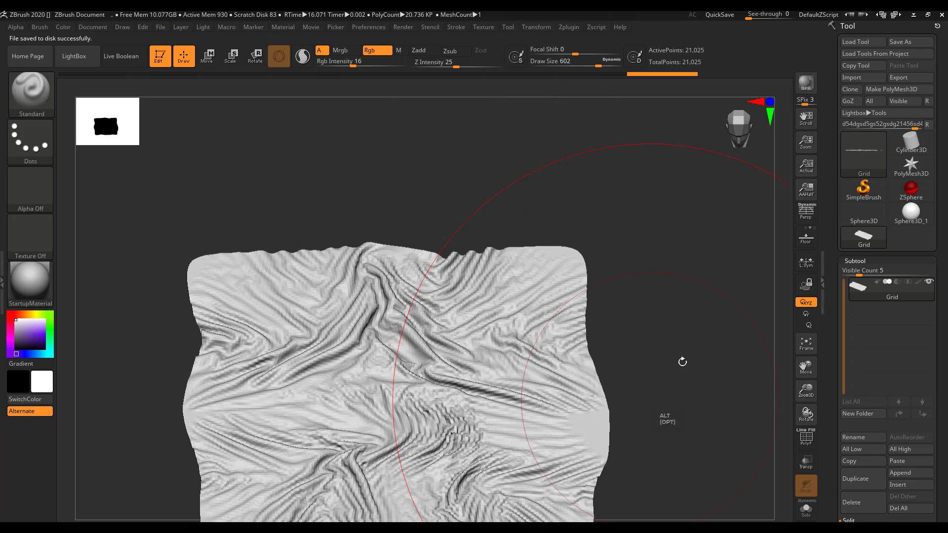
click(805, 213)
drag(659, 333, 671, 266)
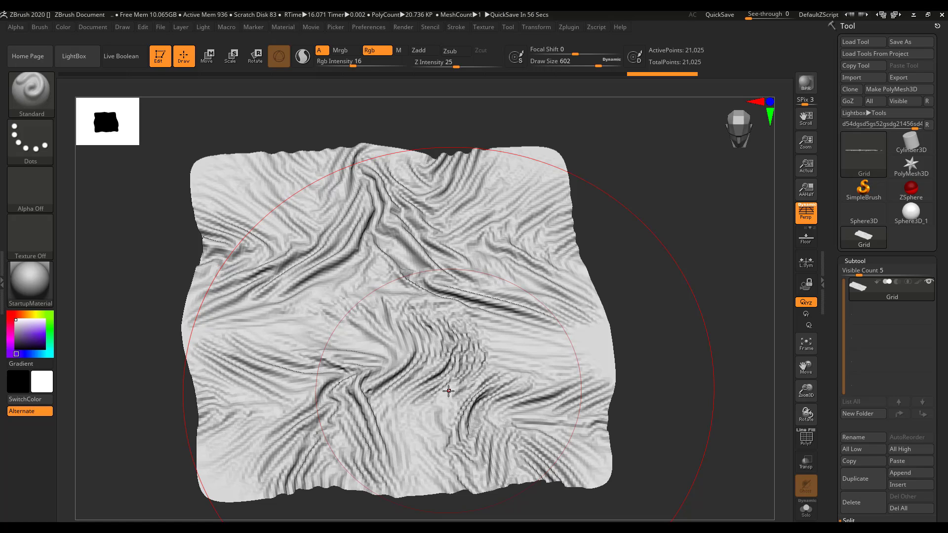
drag(677, 298, 508, 345)
- Slice a large rectangle into the middle of the wrinkled cloth with the SliceRect brush
key(s)
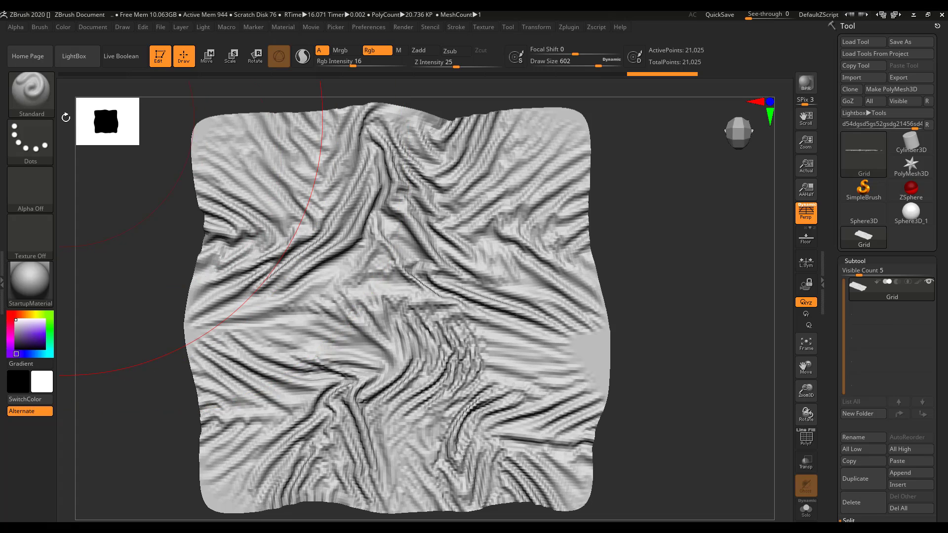
key(ctrl+shift)
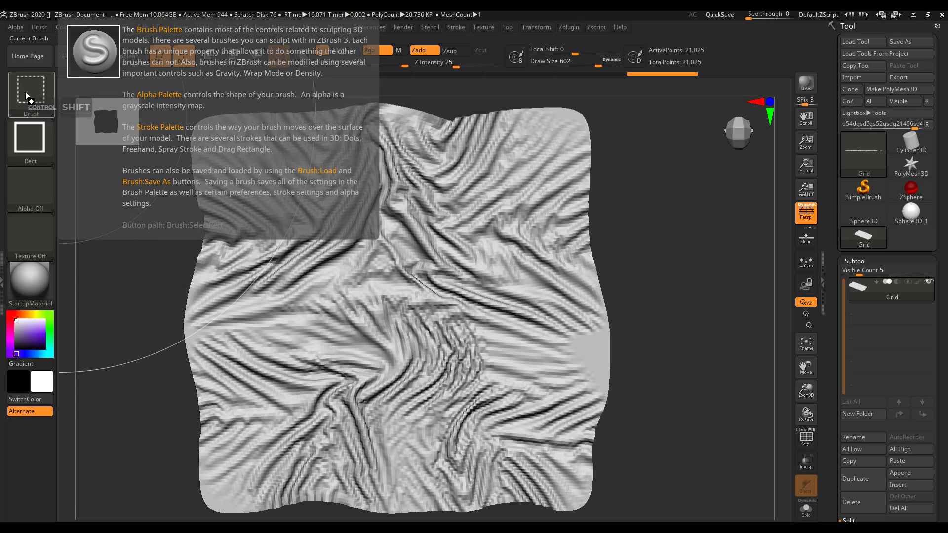
click(26, 94)
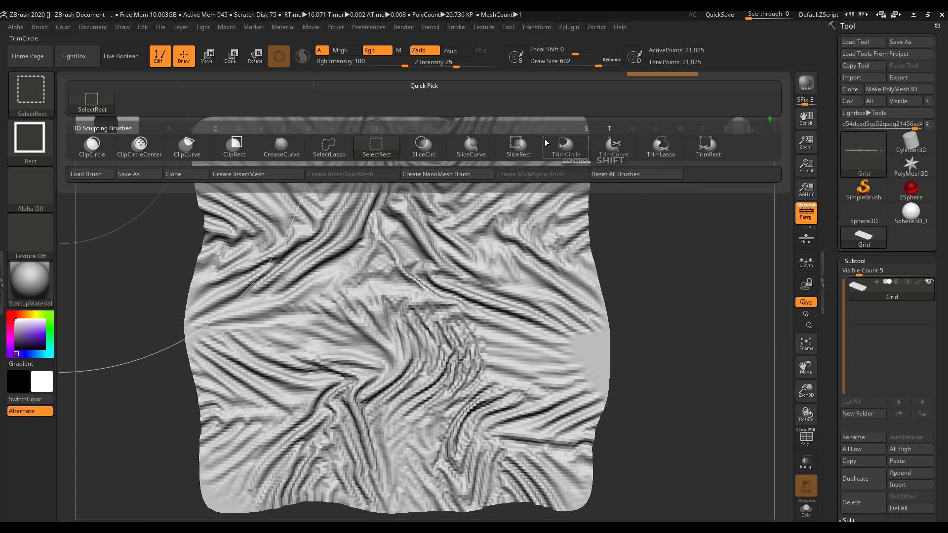
click(519, 144)
mouse_move(283, 190)
ctrl+shift+mouse_down()
mouse_move(544, 433)
mouse_move(514, 434)
mouse_move(523, 435)
ctrl+shift+mouse_up()
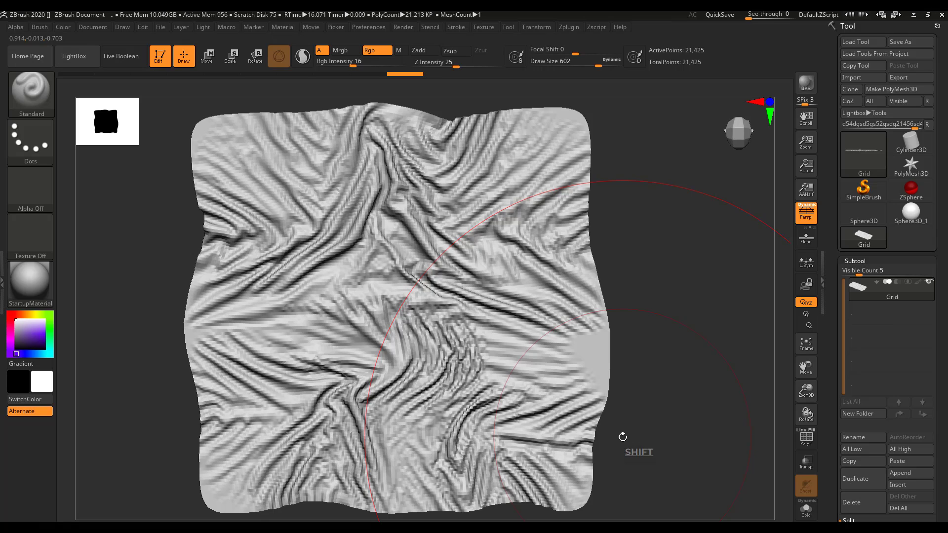
- Show the polygroup wireframe on the sliced cloth and tilt the view to examine the rectangle's borders
key(shift+f)
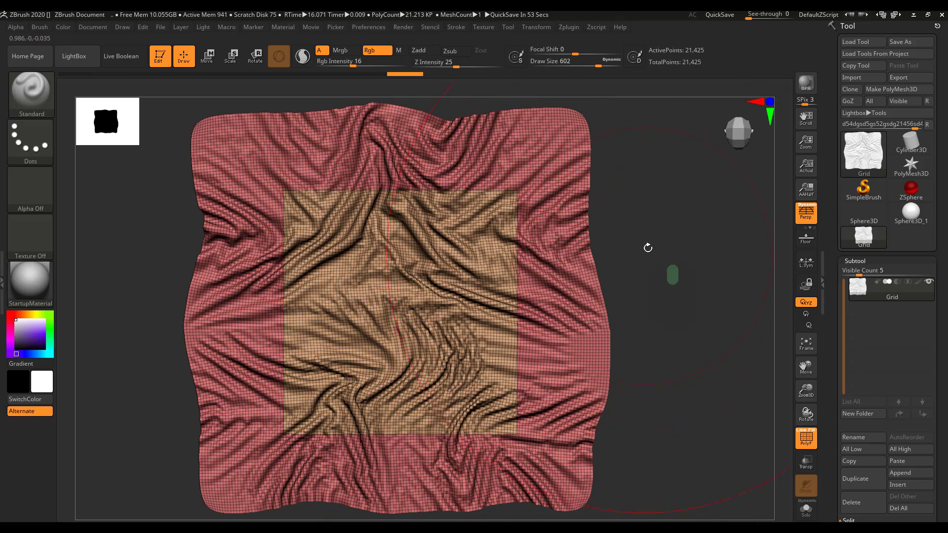
drag(668, 332, 672, 284)
alt+right_drag(660, 322, 688, 348)
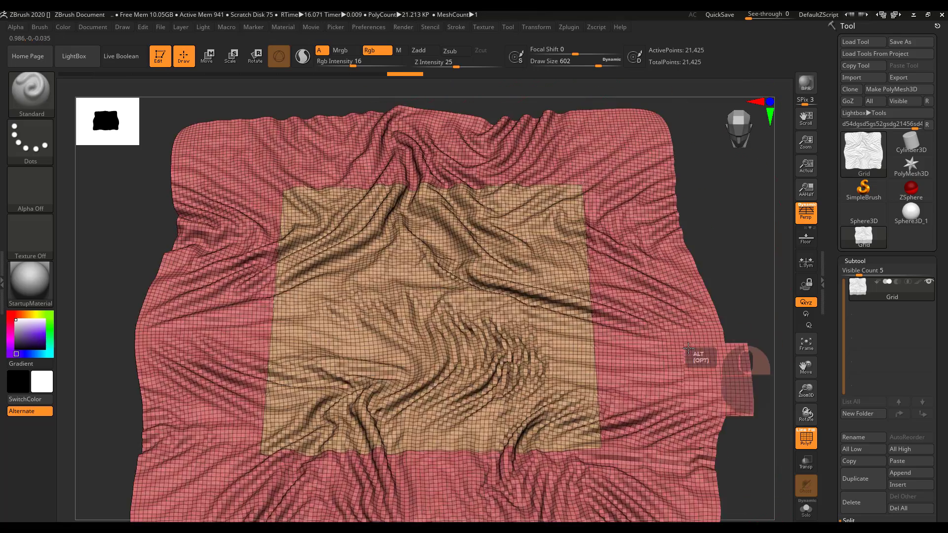
drag(688, 348, 701, 357)
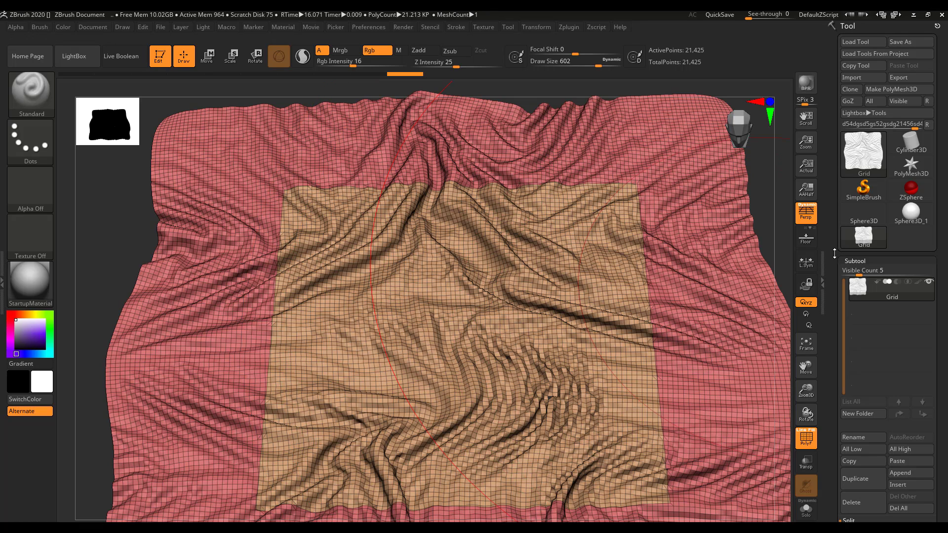
- Insert edge loops around the cloth's polygroups with GroupsLoops, using 4 loops and a GPolish of 50
click(861, 260)
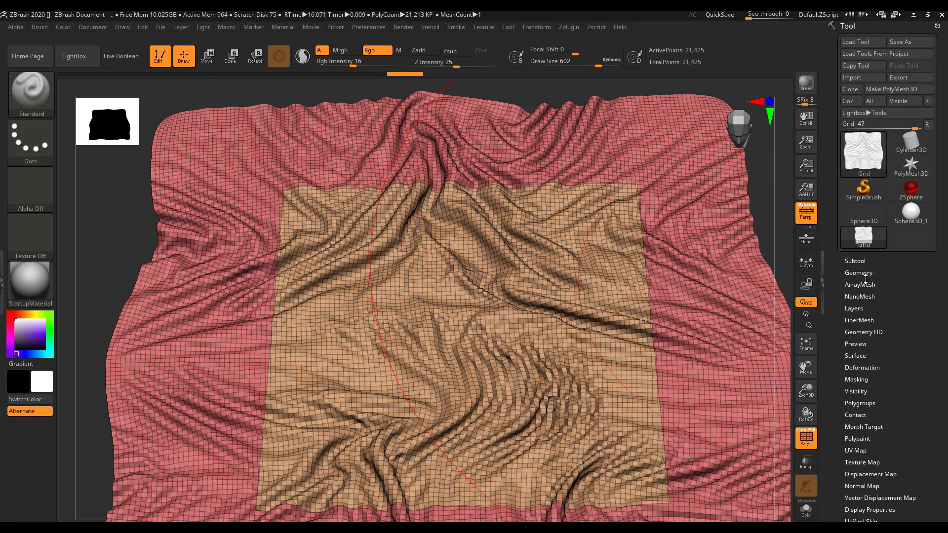
click(859, 273)
drag(833, 335, 832, 287)
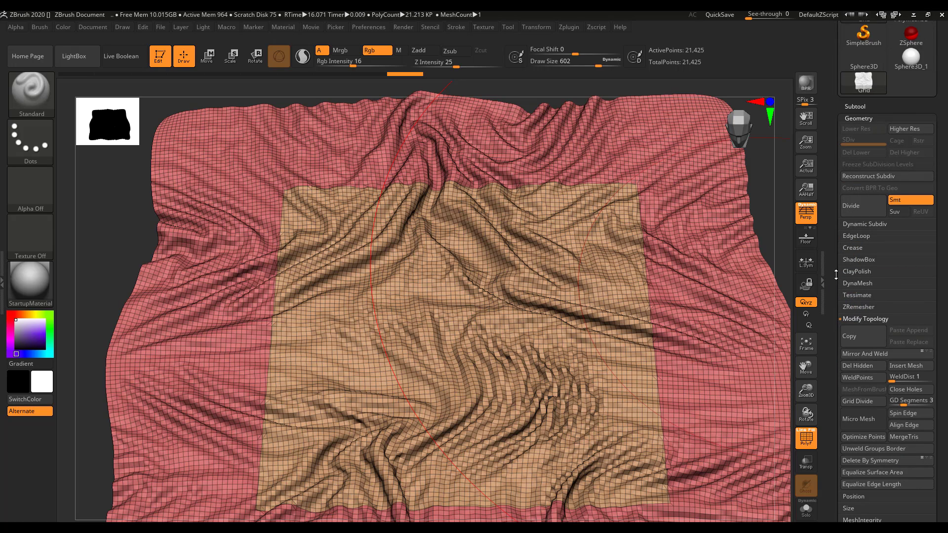
click(859, 236)
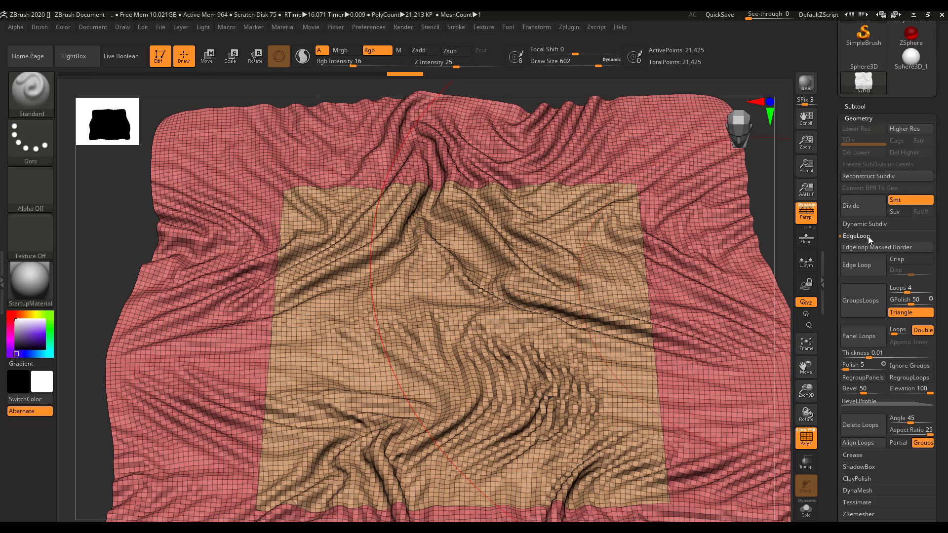
click(866, 307)
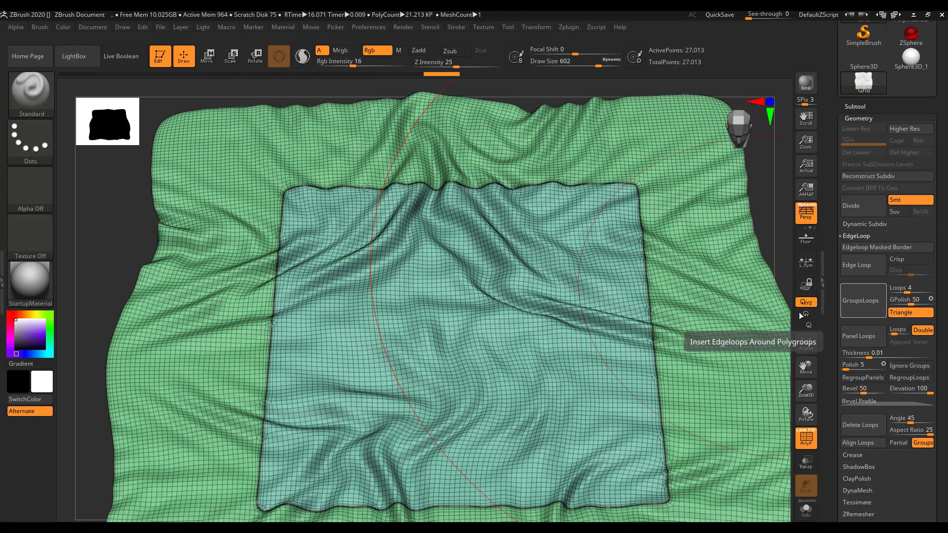
- Apply double-sided Panel Loops to the cloth's polygroups with a thickness of 0.01 and a polish of 5
mouse_move(367, 386)
right_down()
mouse_move(385, 389)
mouse_move(370, 390)
right_up()
alt+right_drag(455, 356, 478, 256)
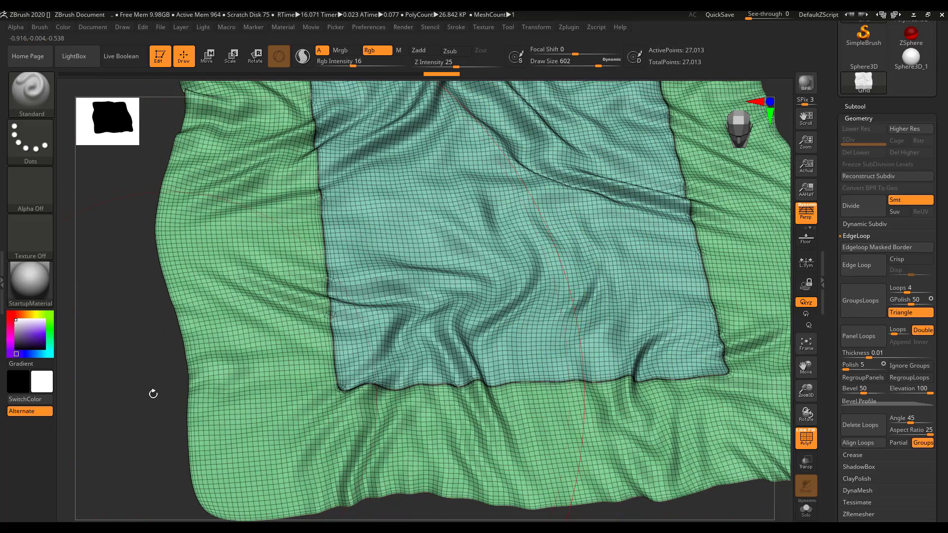
mouse_move(153, 394)
right_down()
mouse_move(165, 398)
mouse_move(142, 395)
right_up()
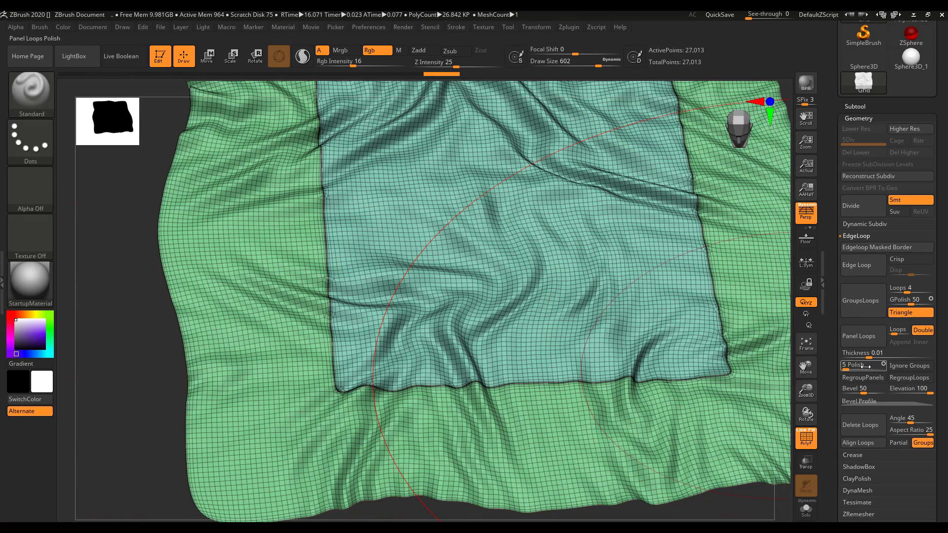
click(859, 347)
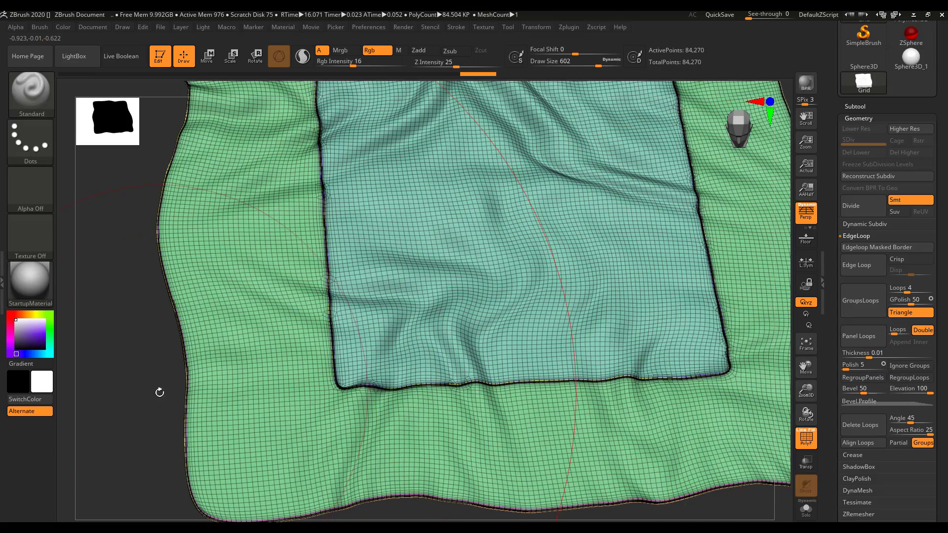
drag(159, 393, 191, 436)
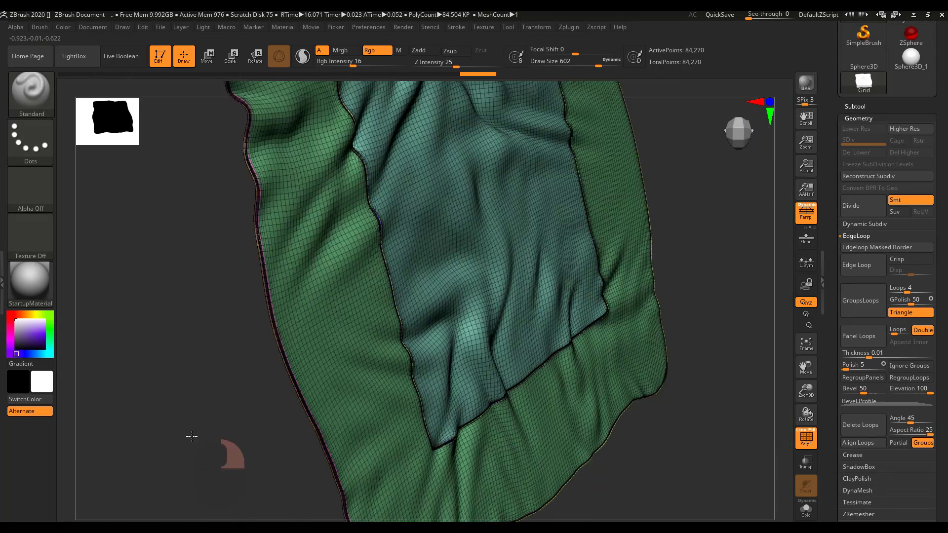
right_drag(192, 436, 199, 430)
- Reshape the cloth's lower corners and side edge with the Move brush at a draw size of 415
alt+right_drag(264, 431, 168, 281)
shift+drag(646, 419, 576, 412)
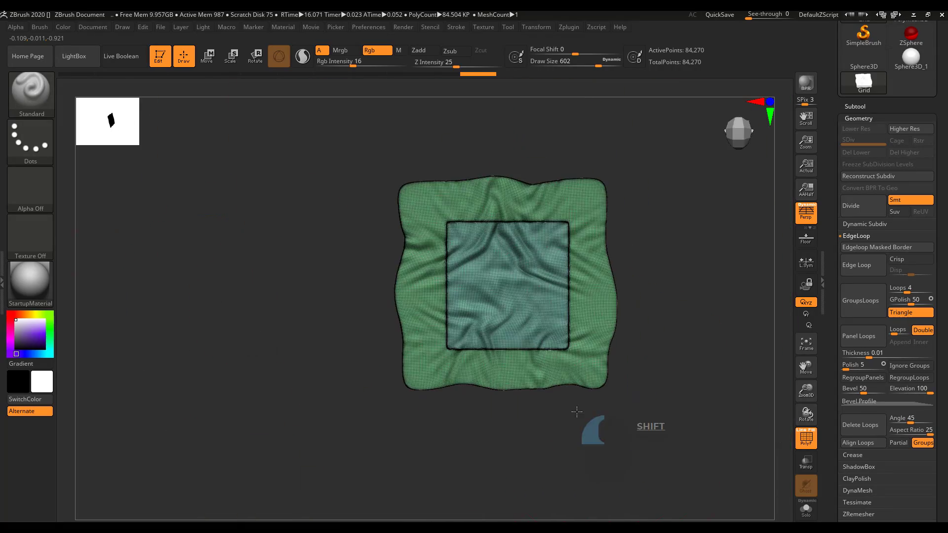
alt+right_drag(565, 402, 605, 478)
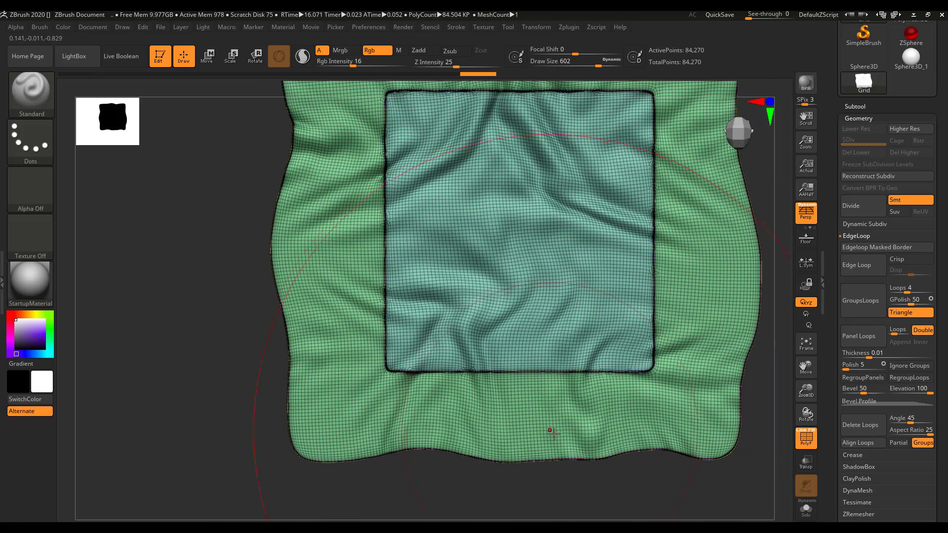
click(31, 92)
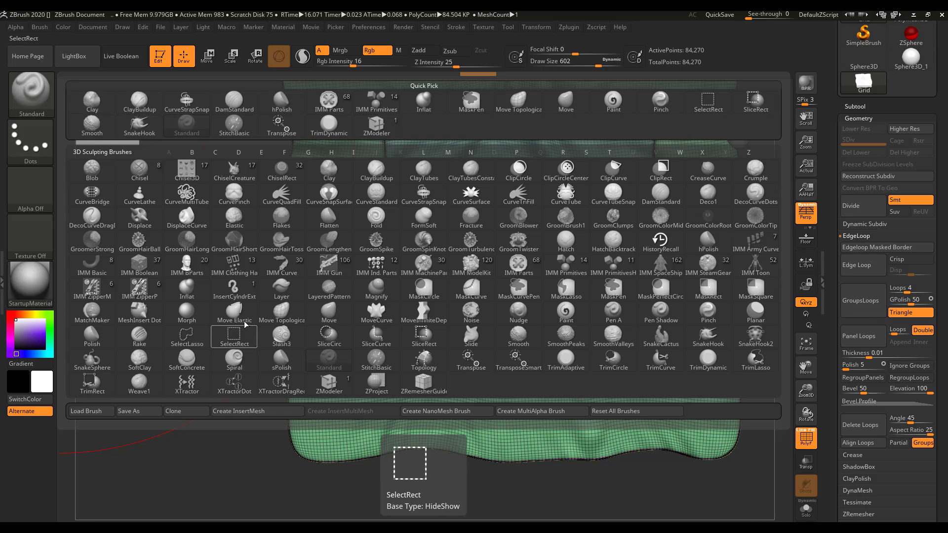
click(329, 312)
click(587, 63)
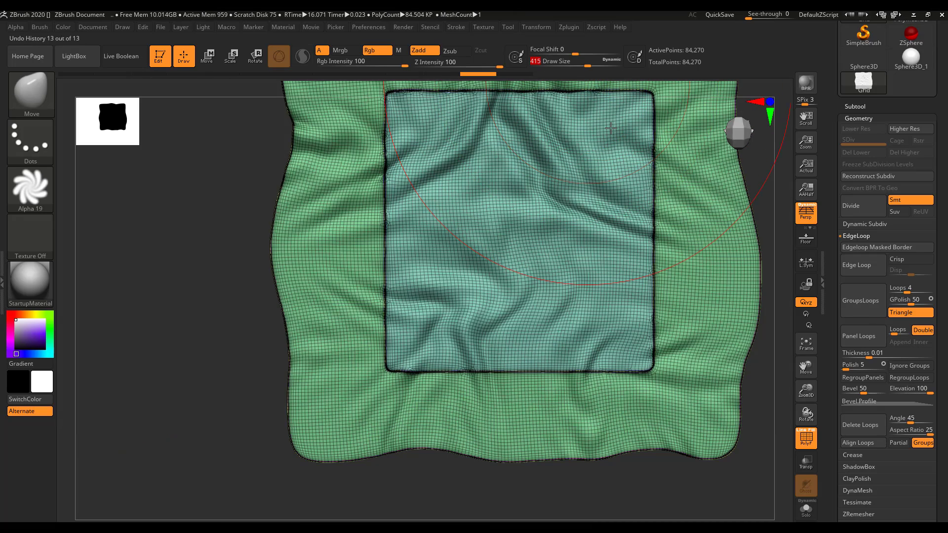
mouse_move(715, 426)
mouse_down()
mouse_move(696, 394)
mouse_move(716, 409)
mouse_up()
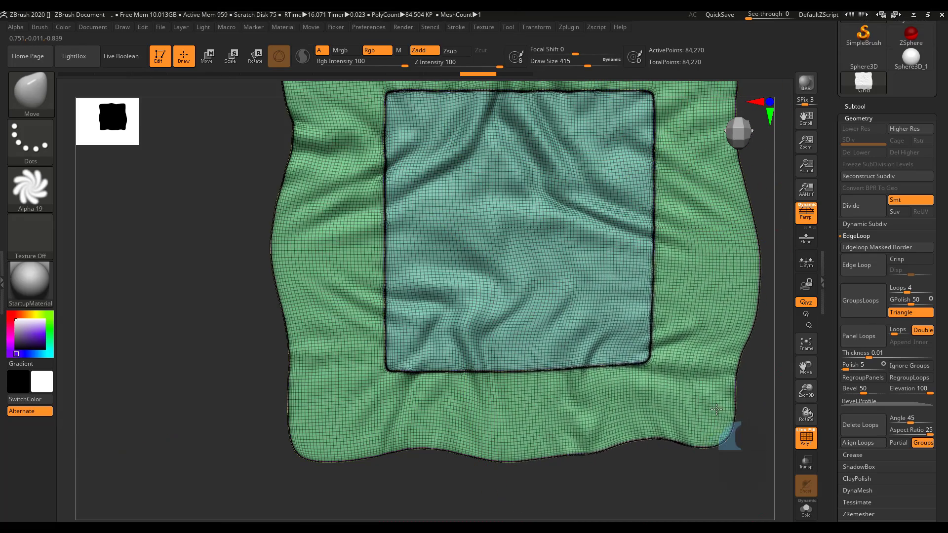
drag(716, 410, 723, 414)
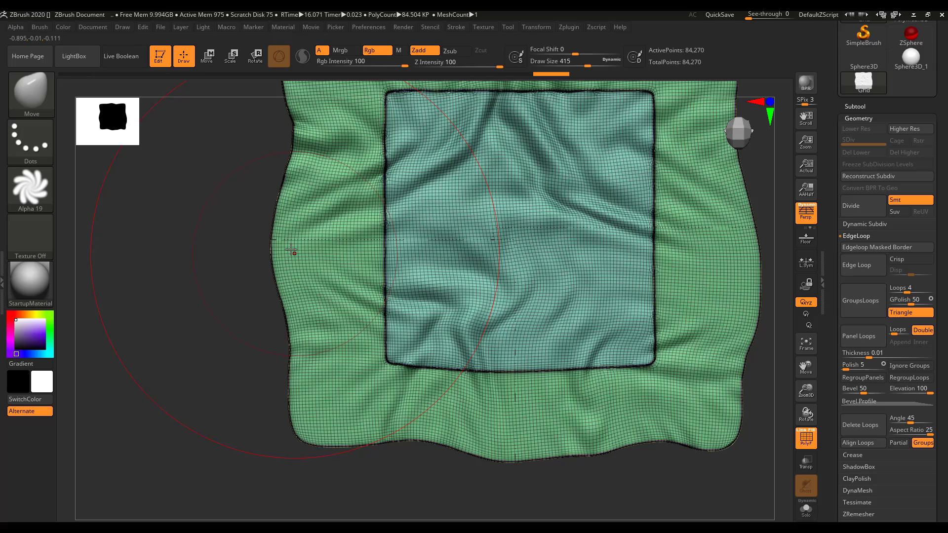
mouse_move(302, 245)
mouse_down()
mouse_move(296, 224)
mouse_move(284, 232)
mouse_up()
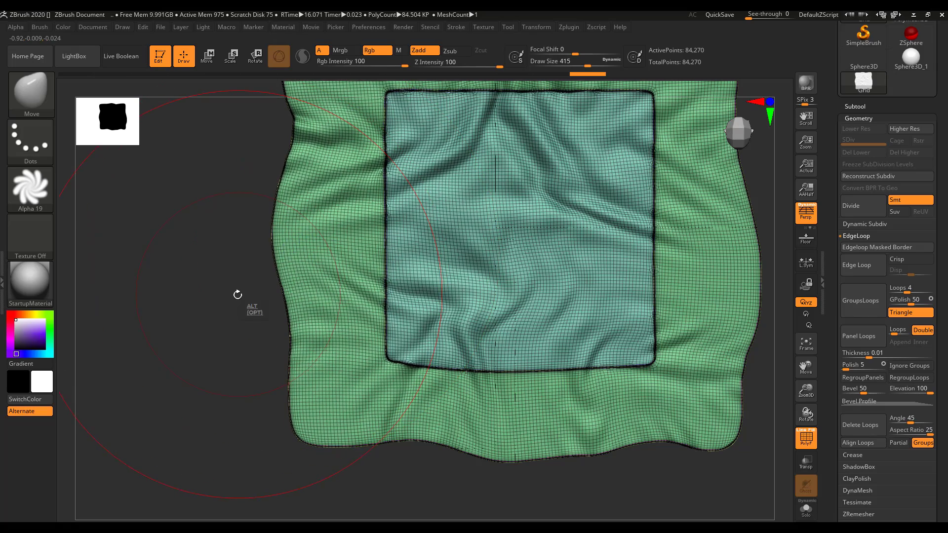
alt+drag(237, 295, 171, 380)
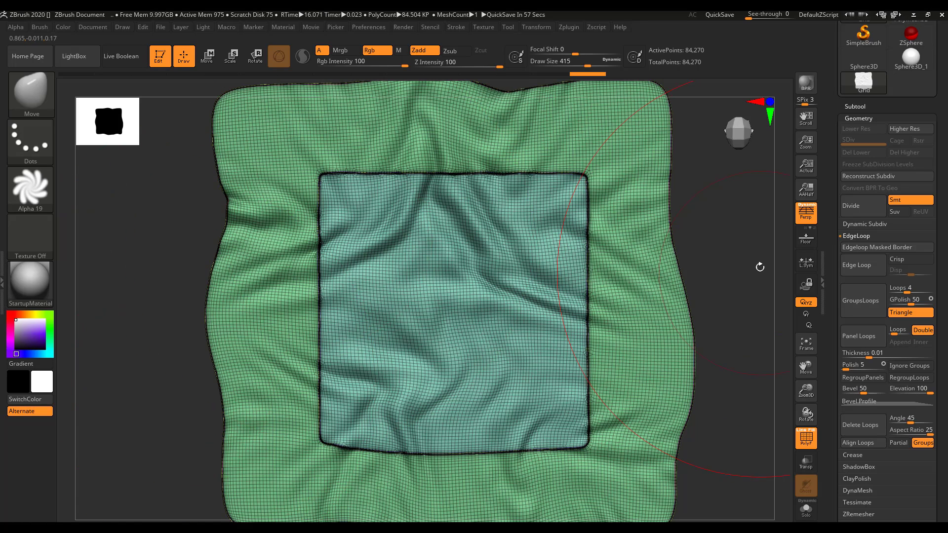
- Hide the polyframe, convert the cloth's polygroups to polypaint and fit the whole cloth in view
drag(829, 419, 828, 282)
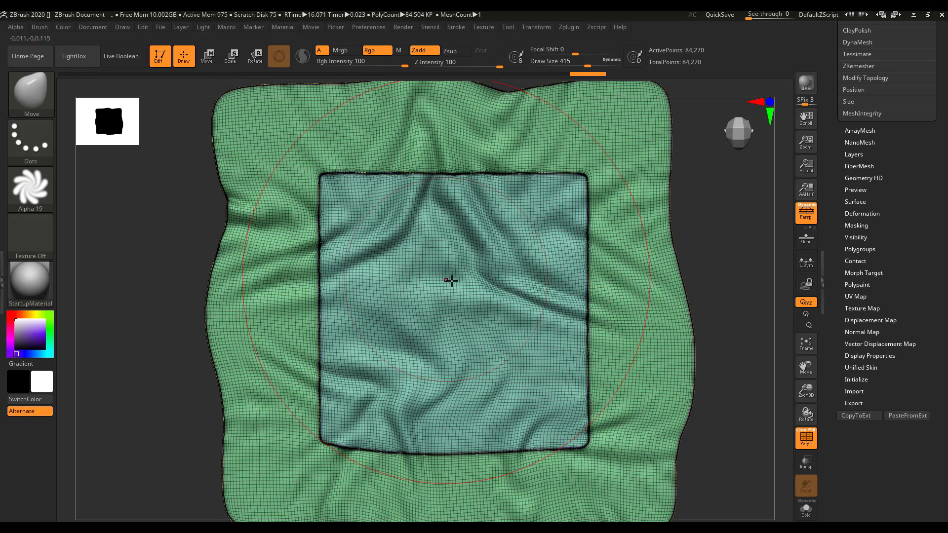
scroll(867, 285, down, 8)
scroll(850, 437, up, 10)
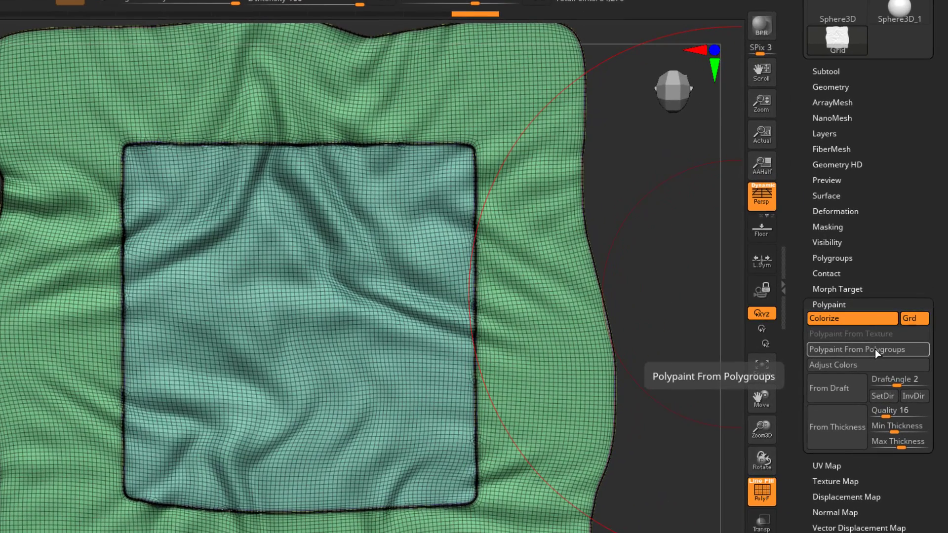
click(762, 490)
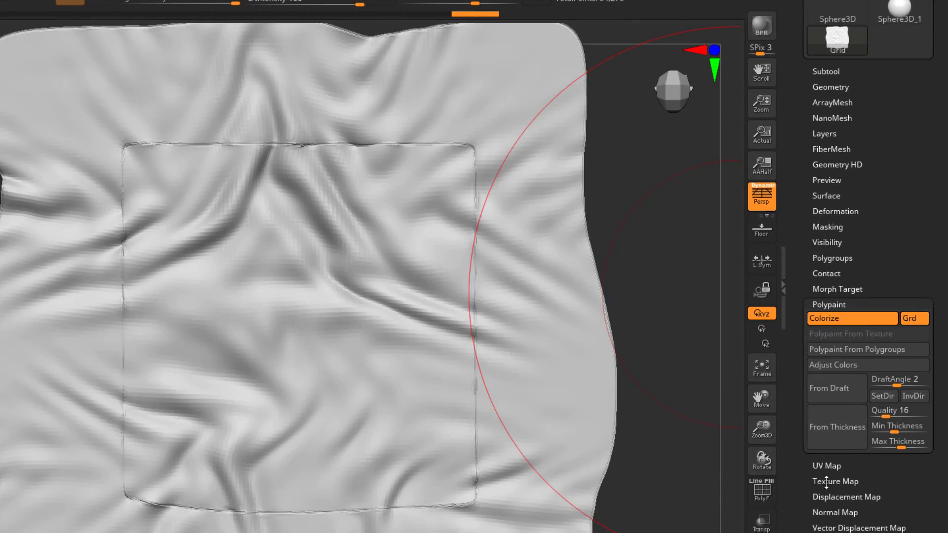
click(828, 351)
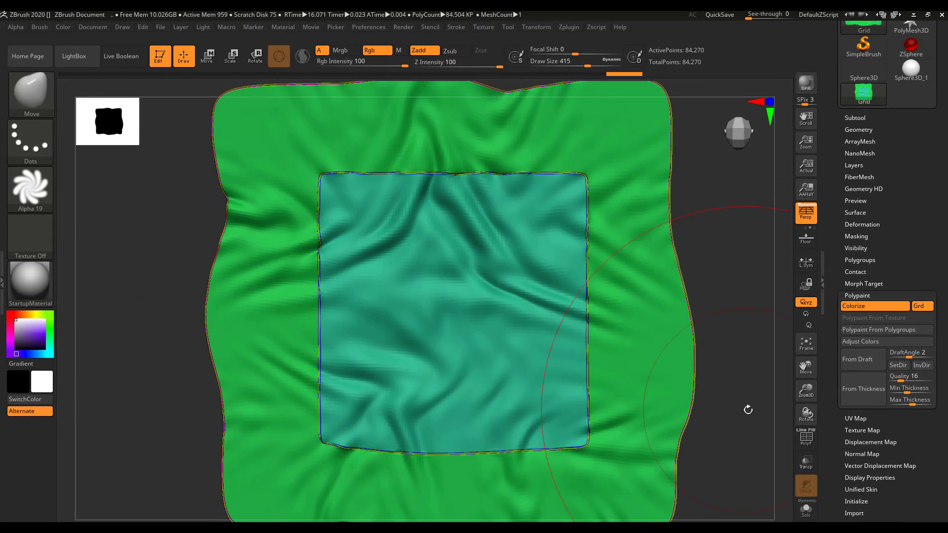
drag(748, 409, 574, 299)
ctrl+right_drag(736, 269, 709, 265)
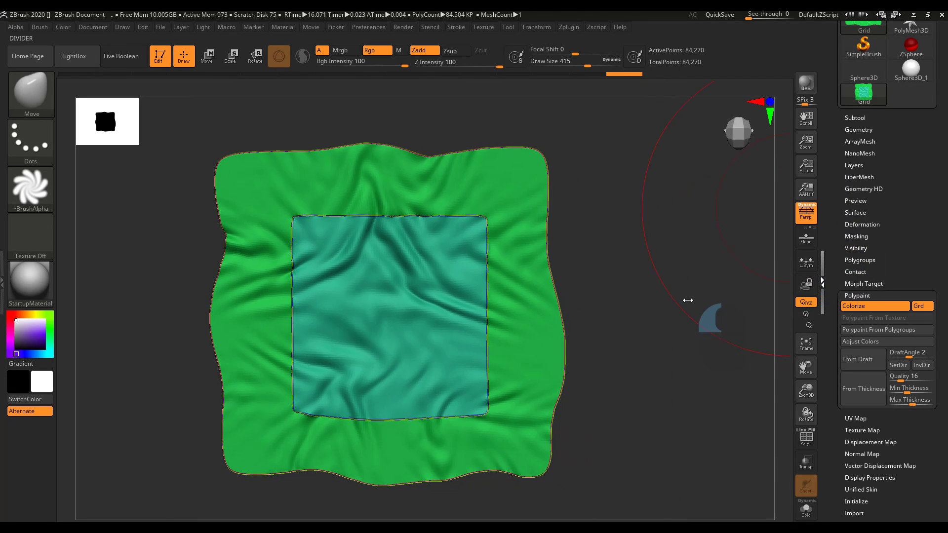
- Switch to Blender to enable GoB importing, then return to ZBrush and send the polypainted cloth through GoZ
click(839, 218)
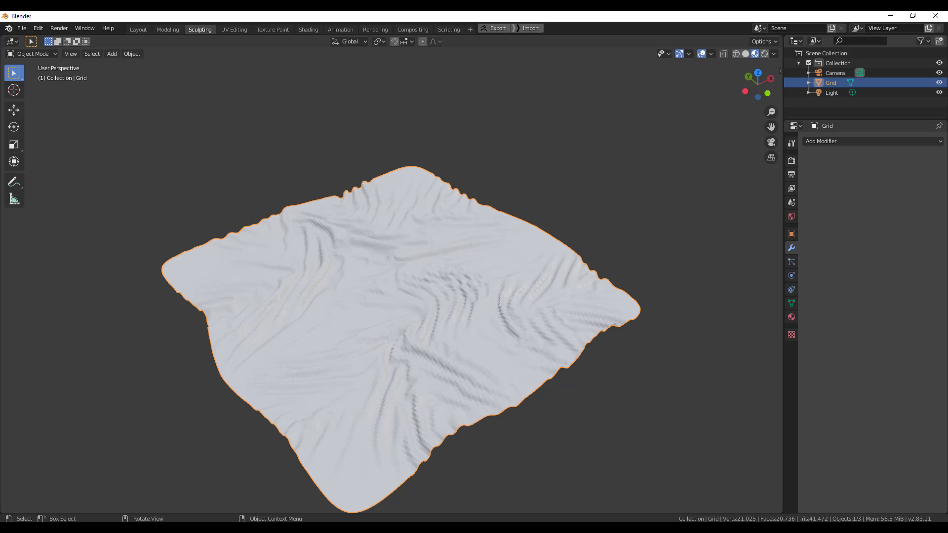
click(531, 28)
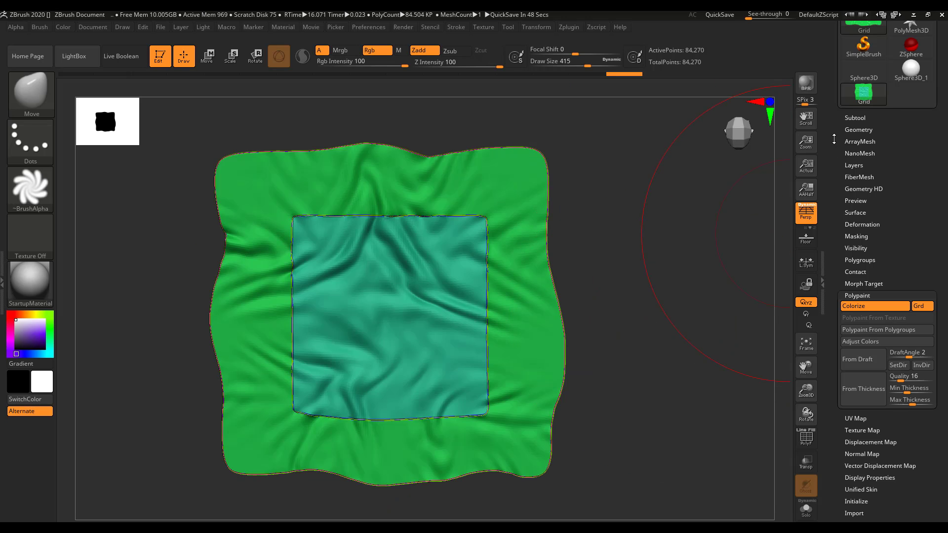
drag(834, 139, 834, 282)
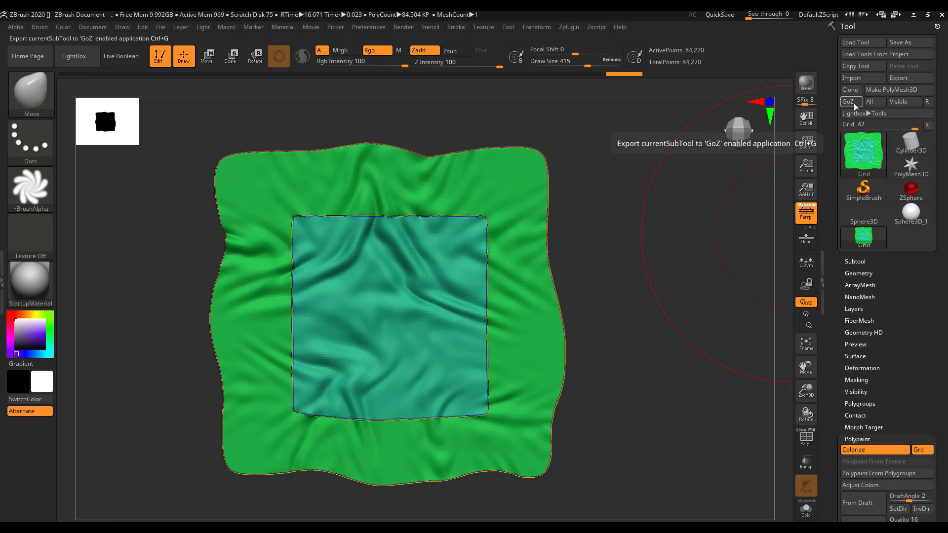
click(852, 261)
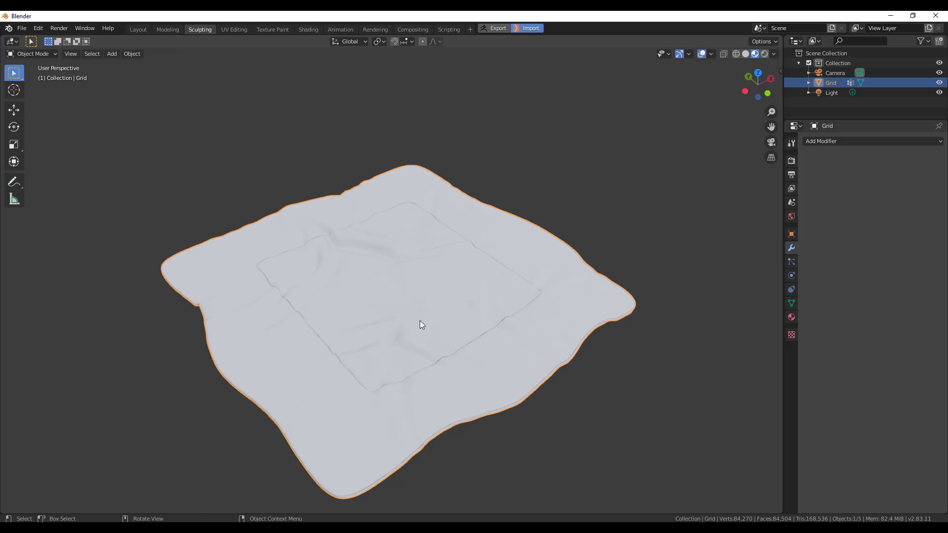
- Orbit the imported cloth in Blender and compare it in material preview and rendered shading
mouse_move(417, 327)
middle_down()
mouse_move(415, 274)
mouse_move(645, 237)
mouse_move(571, 246)
mouse_move(642, 208)
middle_up()
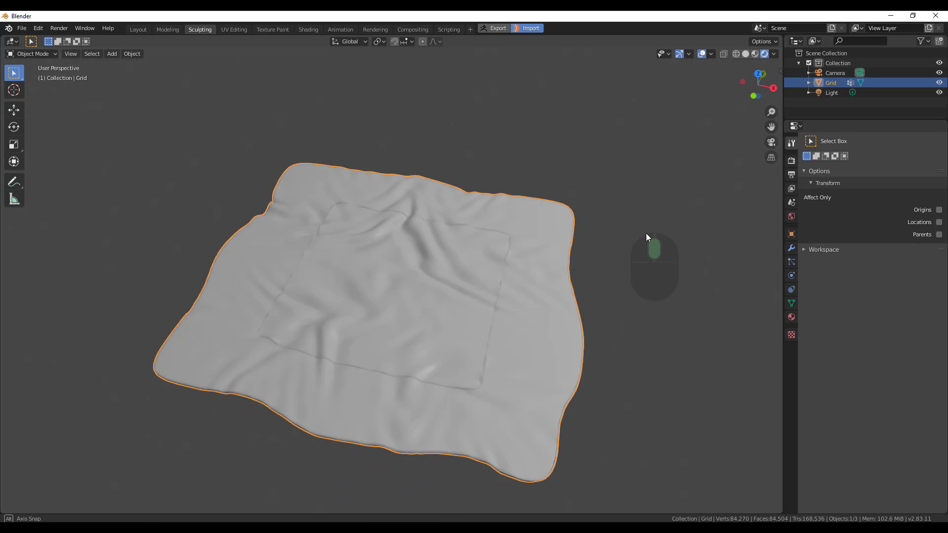
click(754, 54)
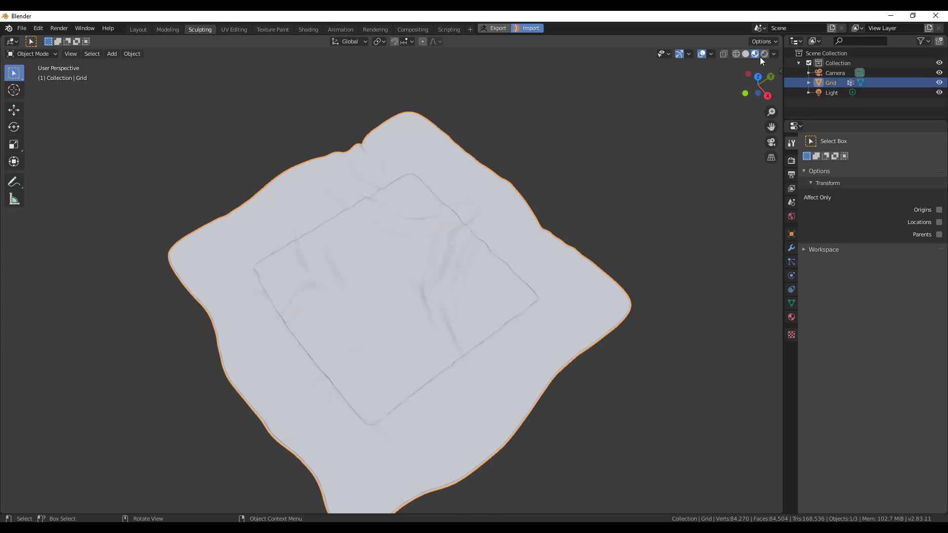
click(764, 53)
middle_drag(316, 322, 231, 202)
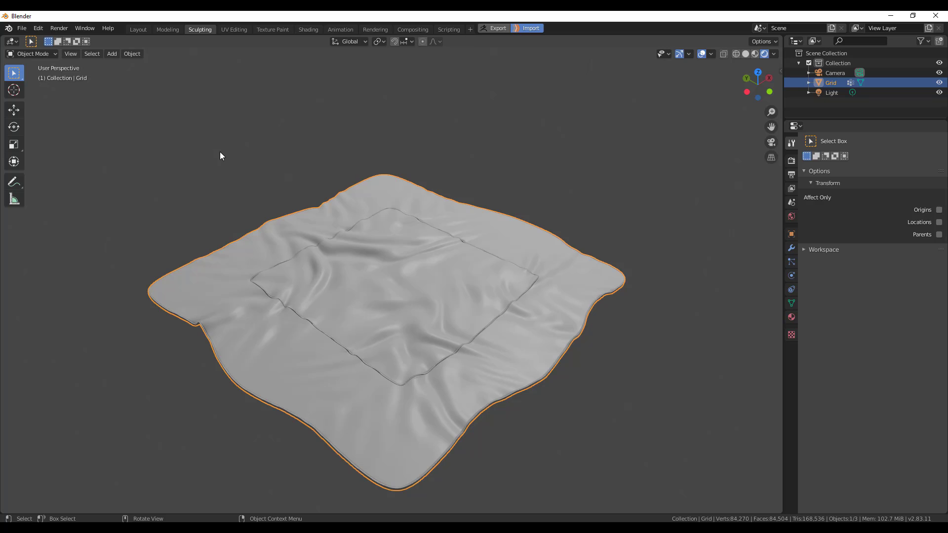
- Set the GoB add-on's import material creation to from Polypaint and close the preferences
click(46, 30)
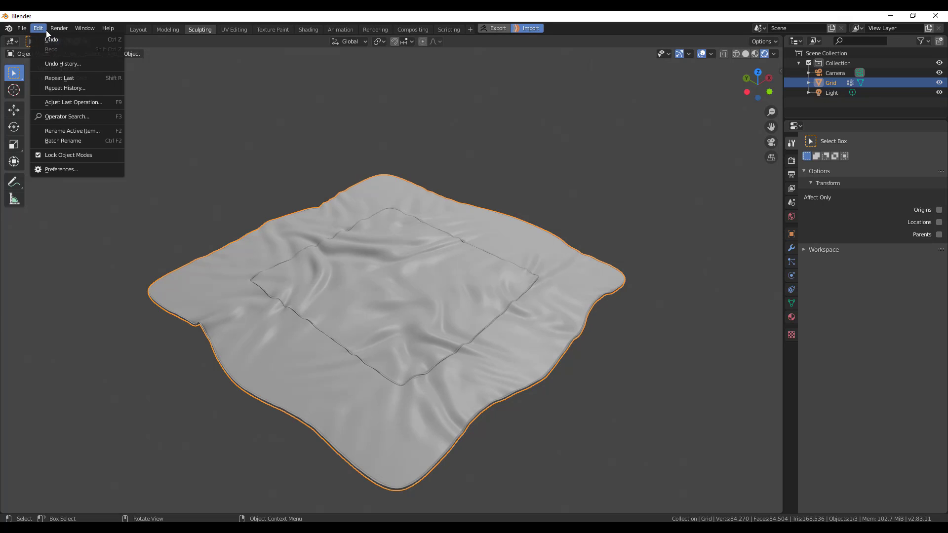
click(50, 170)
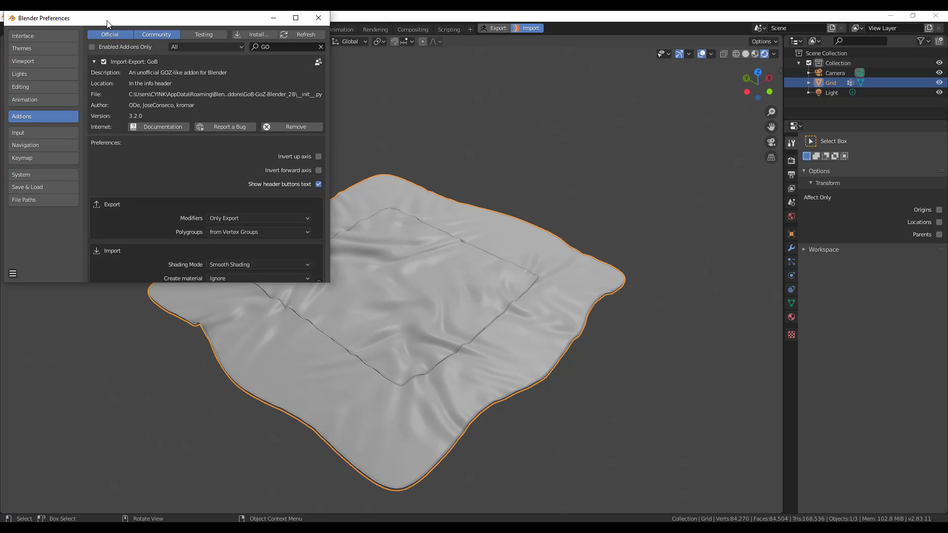
drag(108, 23, 242, 45)
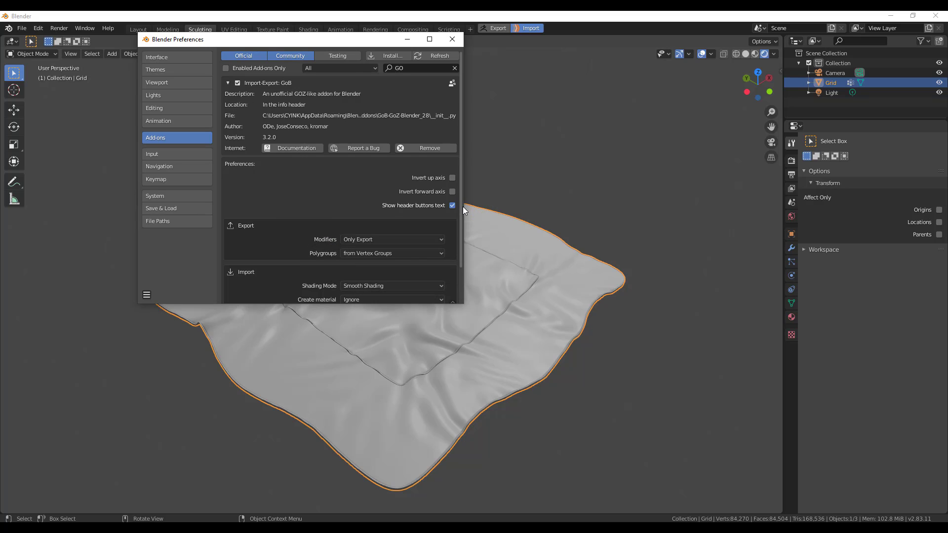
scroll(458, 265, down, 2)
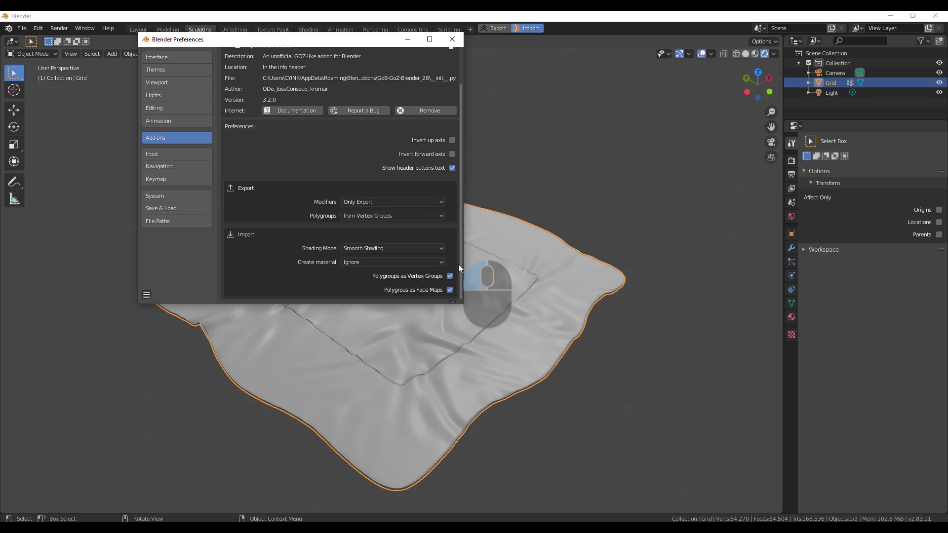
click(352, 262)
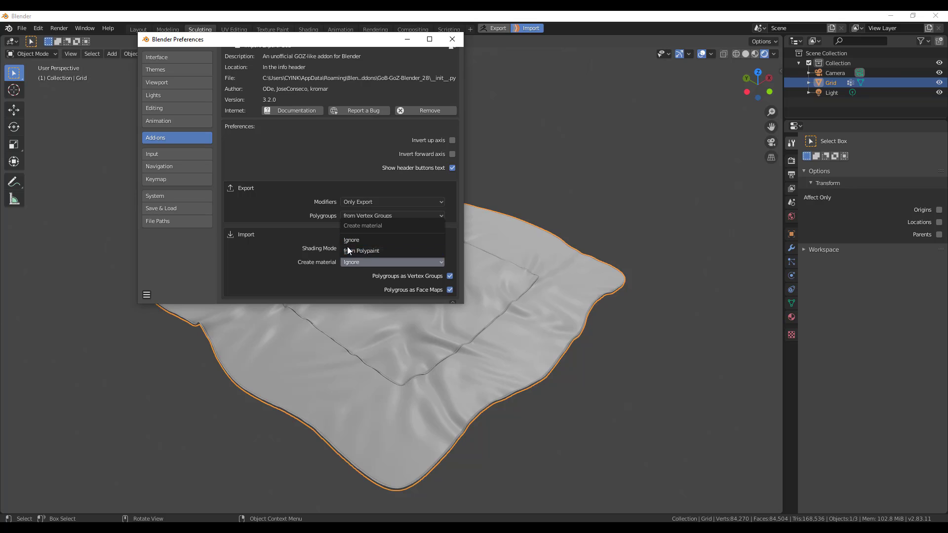
click(358, 251)
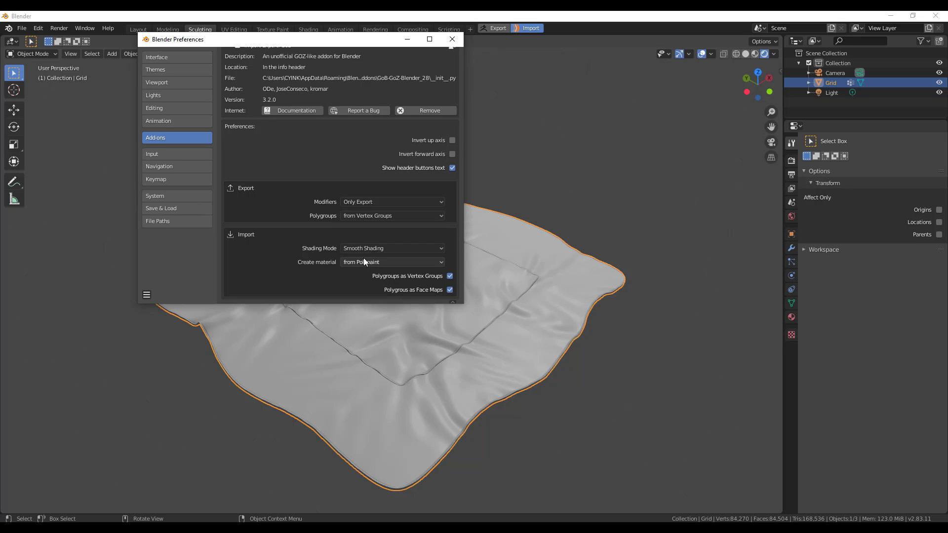
click(453, 38)
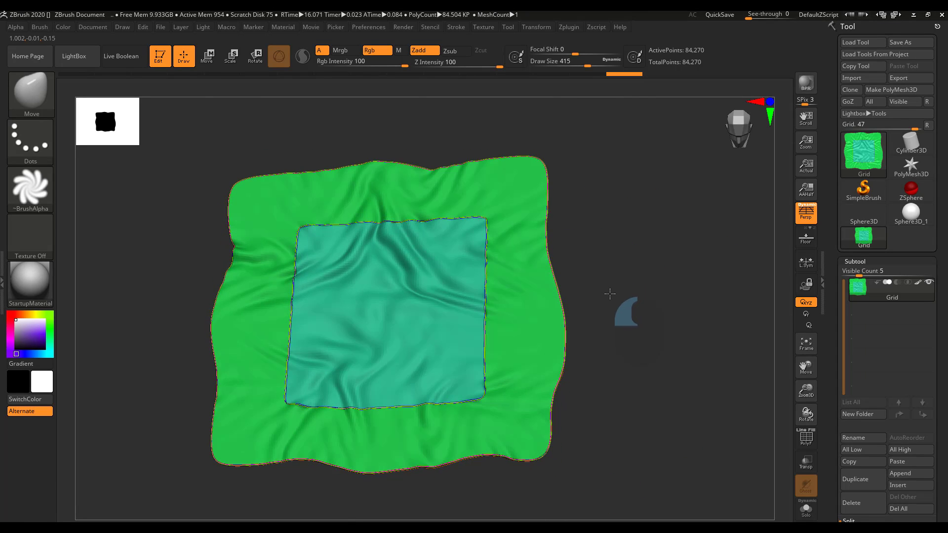
- Send the polypainted cloth from ZBrush to Blender through GoZ again and inspect its colours in material preview
click(853, 101)
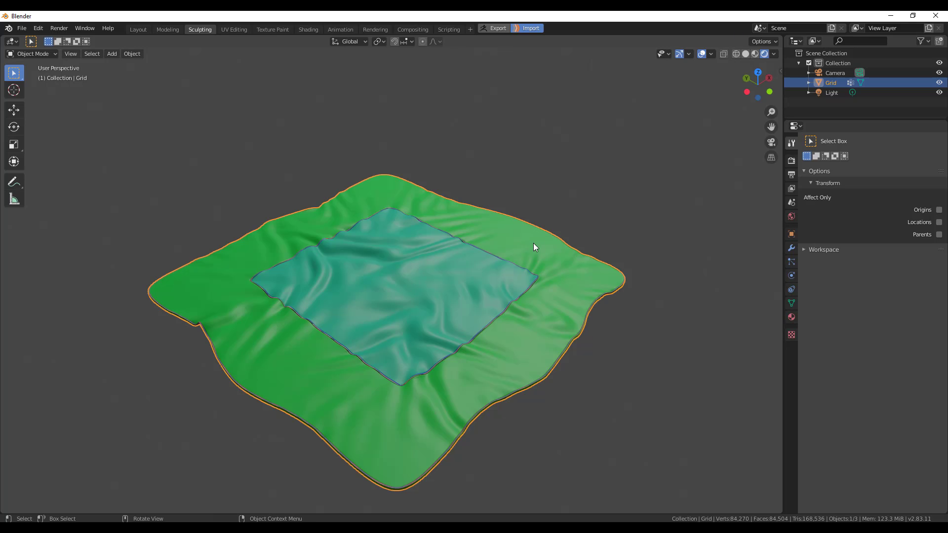
middle_drag(534, 243, 631, 255)
scroll(448, 285, up, 5)
scroll(448, 285, down, 1)
middle_drag(390, 321, 444, 276)
click(755, 53)
scroll(573, 198, down, 2)
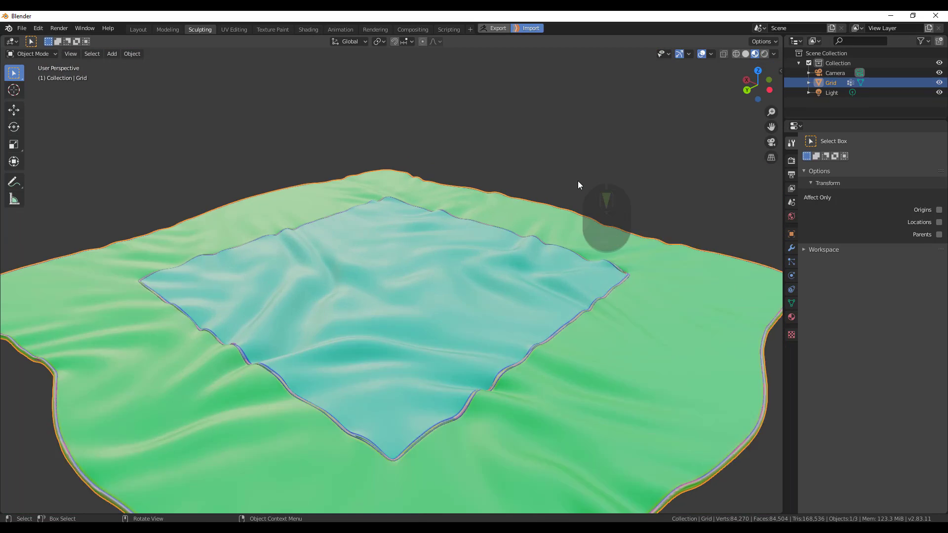
scroll(578, 185, down, 5)
middle_drag(547, 178, 510, 214)
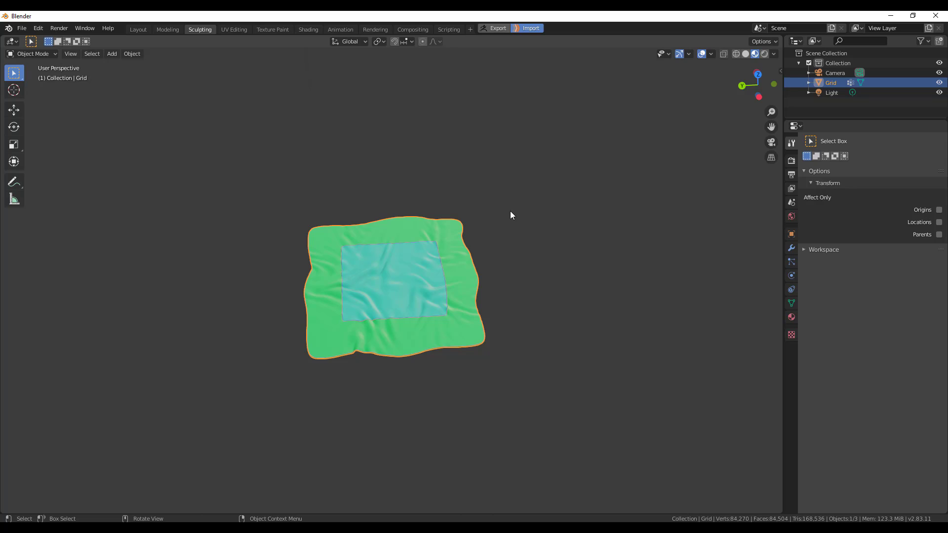
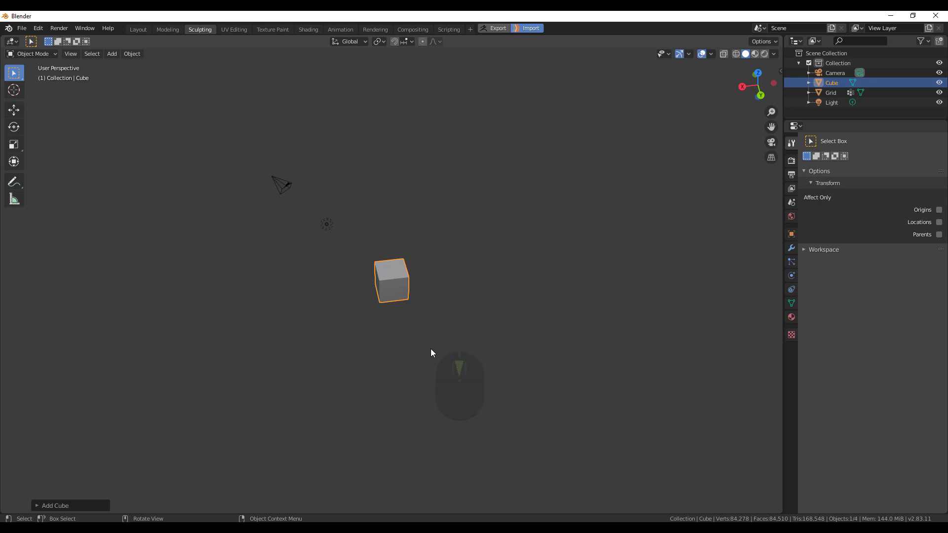
- Scale the new cube down uniformly
middle_drag(430, 348, 430, 321)
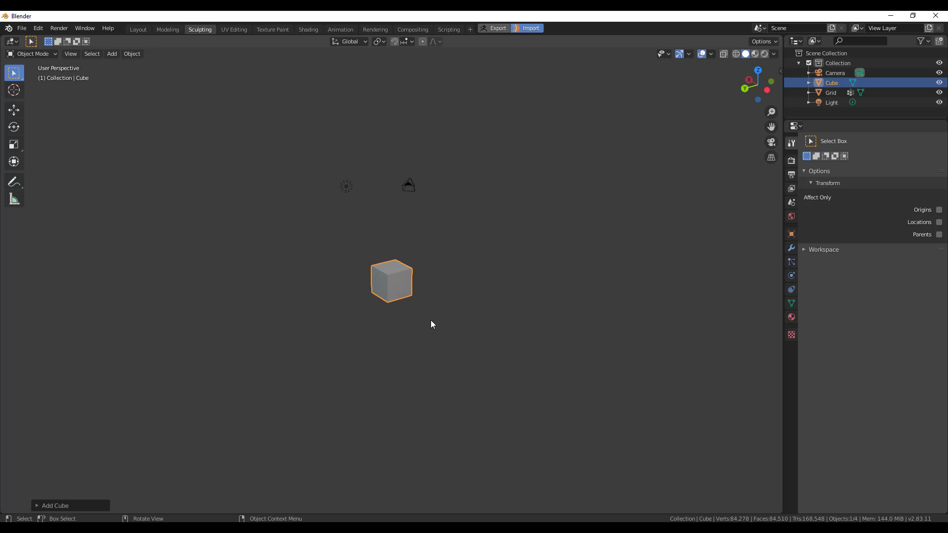
key(s)
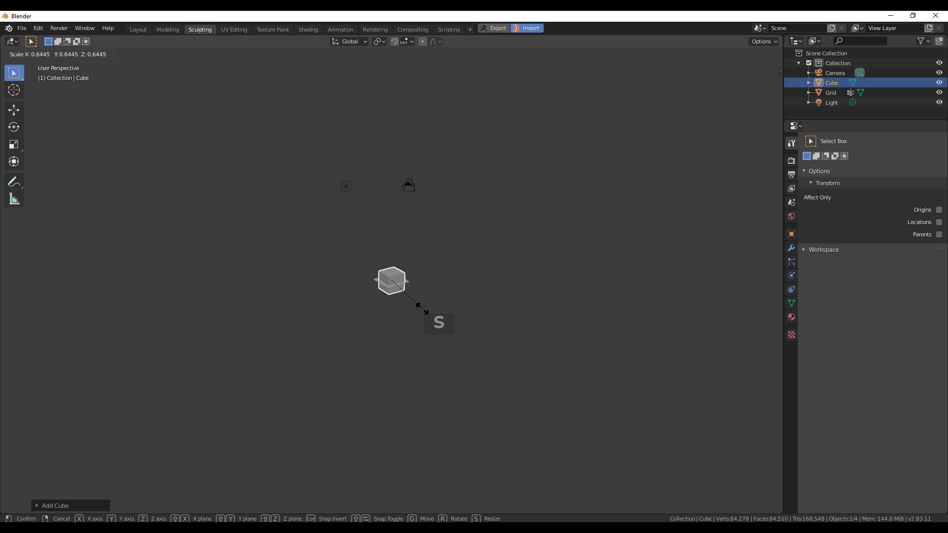
click(386, 297)
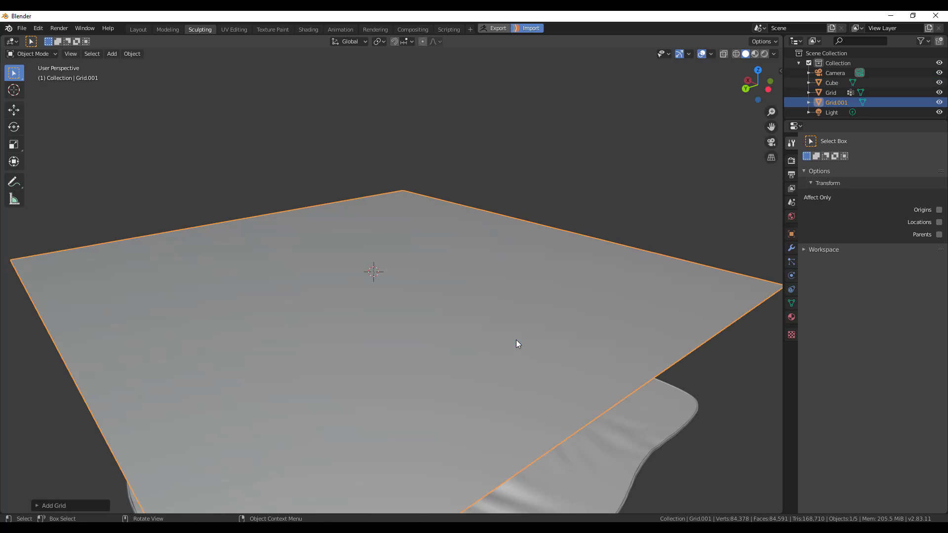
- Turn the flat grid into a Simply Cloth object and activate collision on the cube beneath it
scroll(517, 340, down, 3)
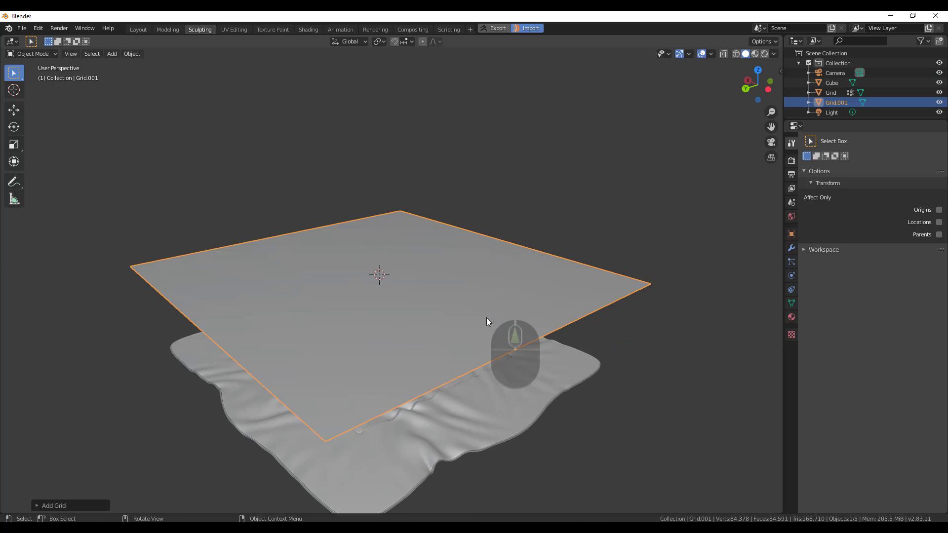
middle_drag(487, 318, 498, 311)
key(n)
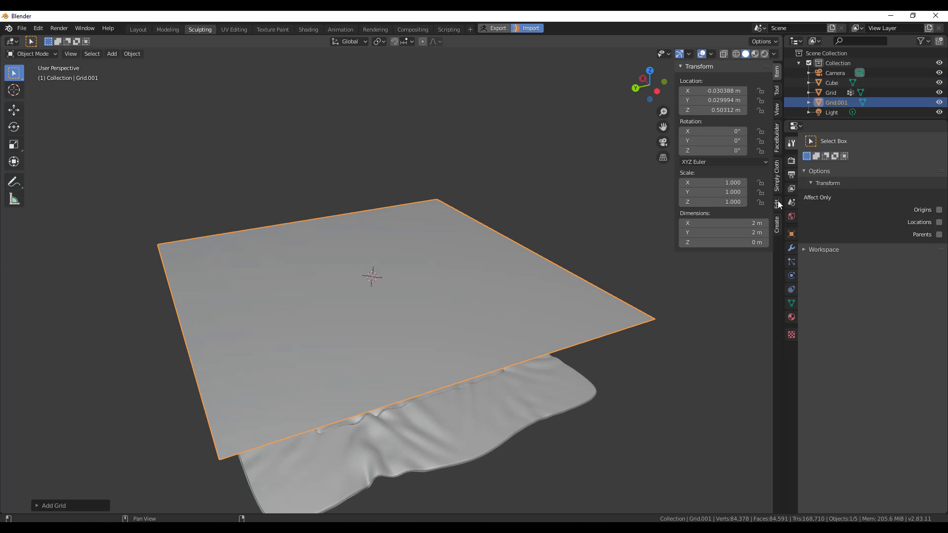
click(776, 176)
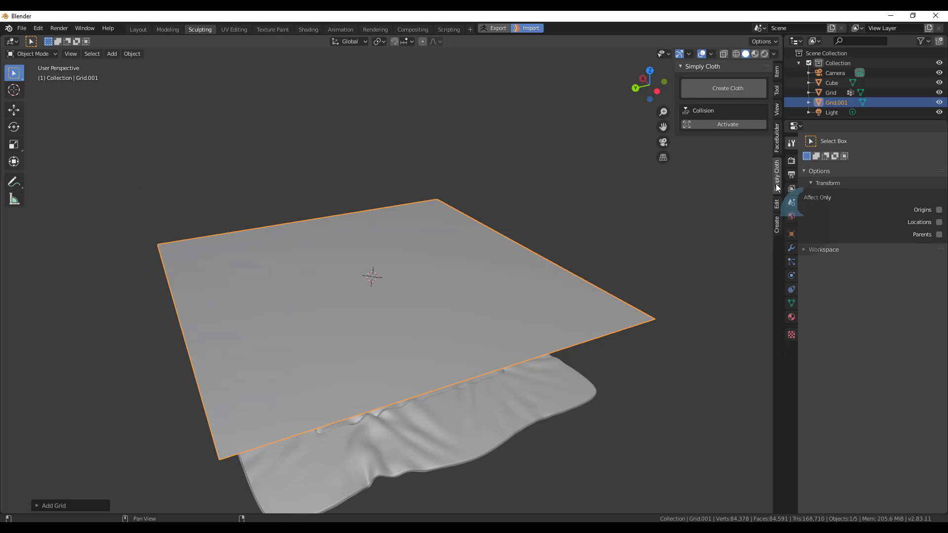
click(728, 88)
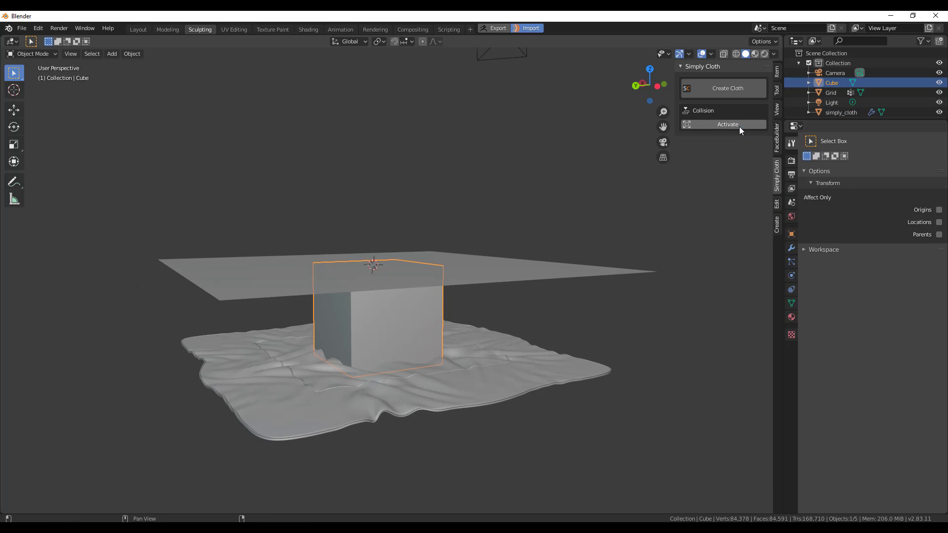
click(728, 124)
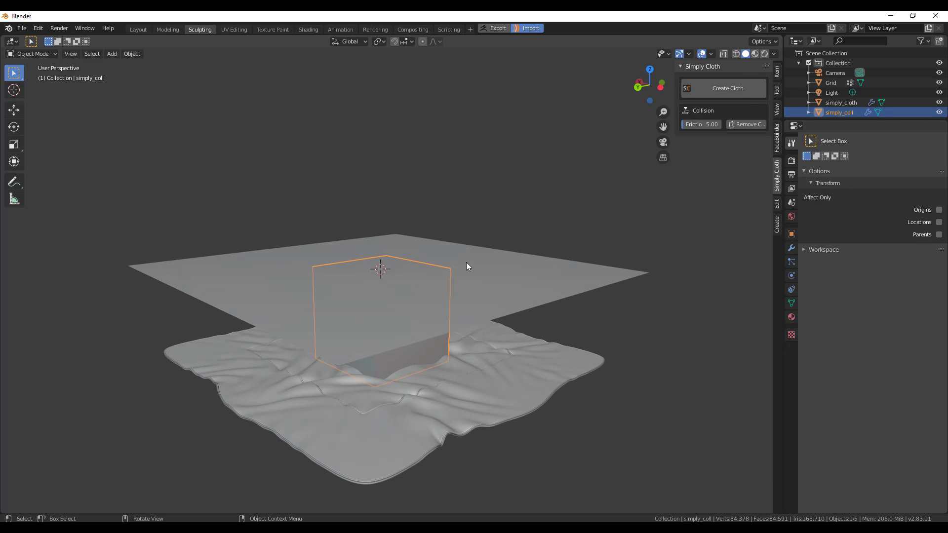
- Set the cloth plane's subdivision level to 3, then test its simulation over the cube and reset it
click(466, 262)
click(711, 257)
click(314, 314)
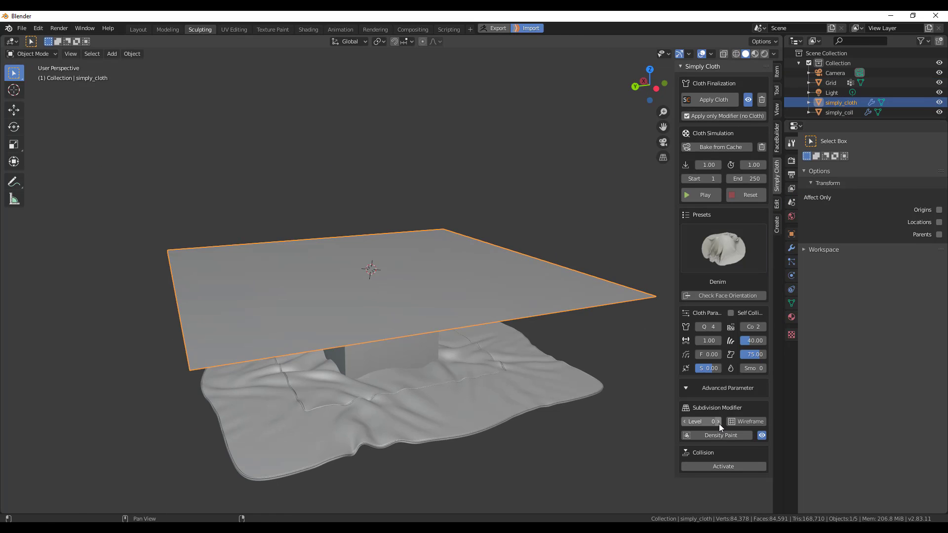
click(700, 196)
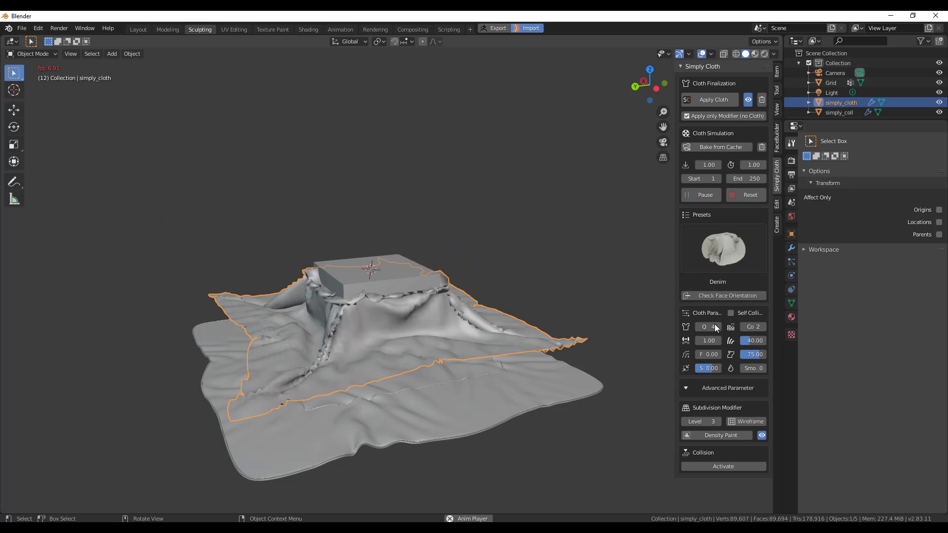
click(745, 196)
- Raise the cloth plane slightly above the cube along Z, then test the drape and reset the simulation
click(13, 109)
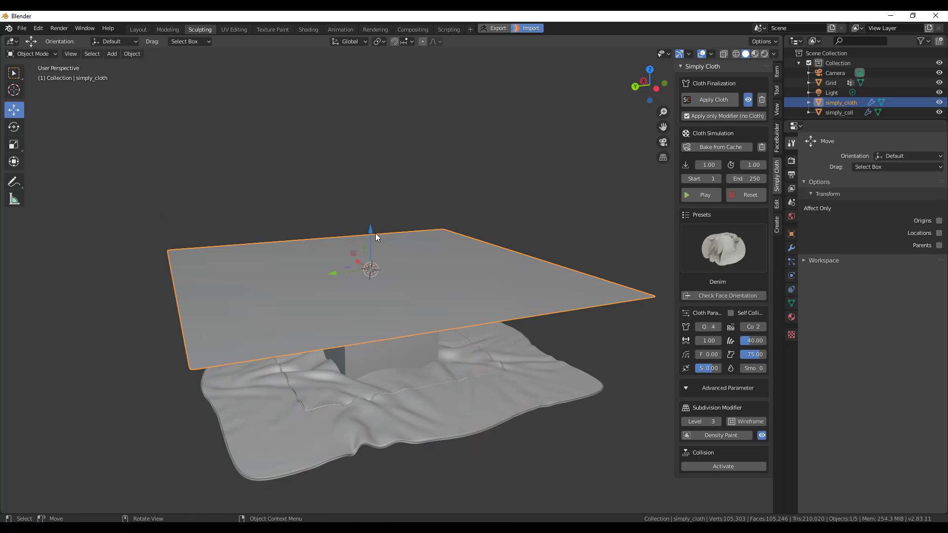
drag(375, 233, 368, 215)
click(708, 199)
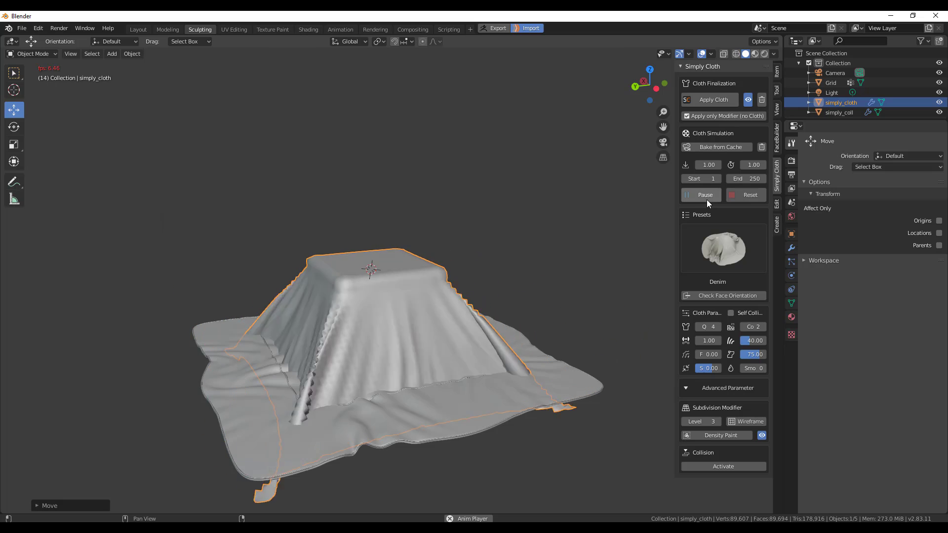
click(732, 197)
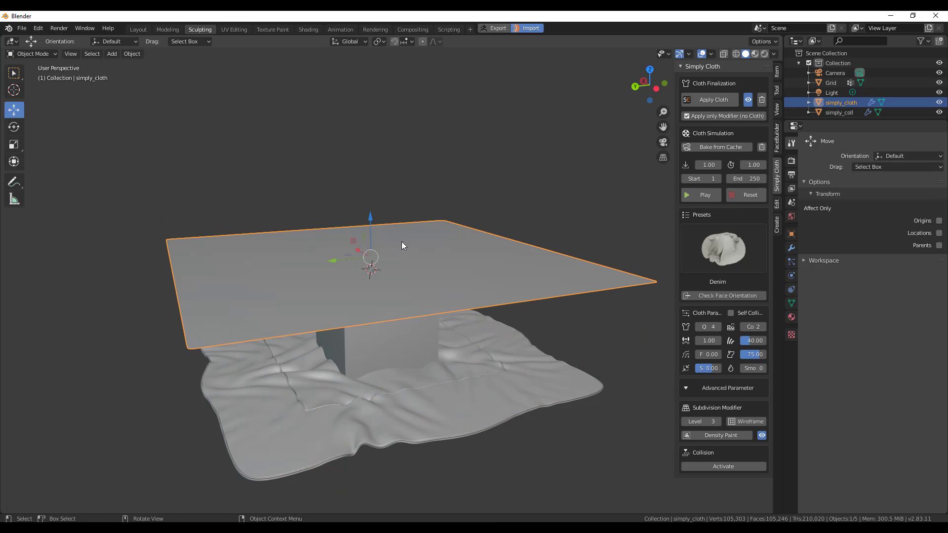
- Scale the cloth plane down so it overhangs the cube less and play its simulation
key(s)
click(445, 280)
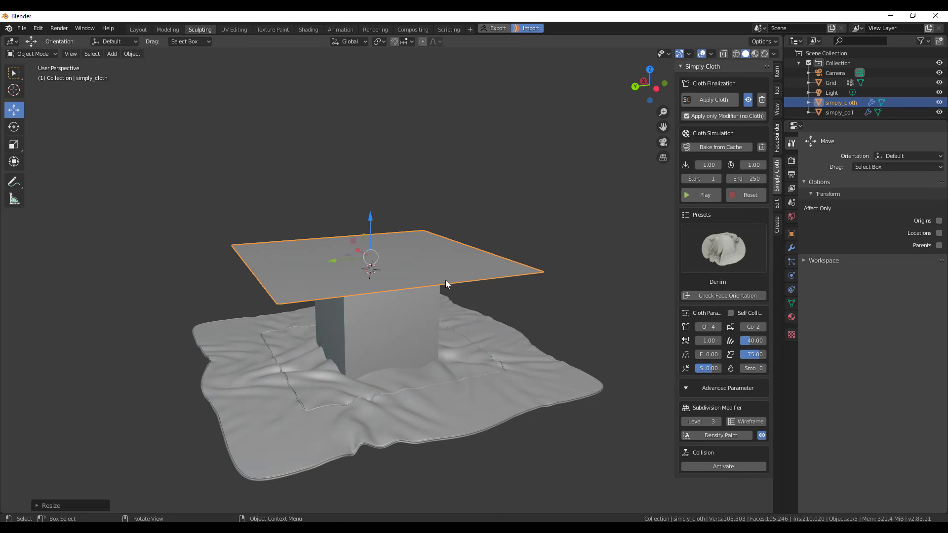
click(693, 196)
scroll(373, 307, up, 5)
middle_drag(373, 307, 663, 203)
- Enable self collision for the cloth and simulate its drape over the cube, pausing at frame 33
click(730, 312)
click(704, 195)
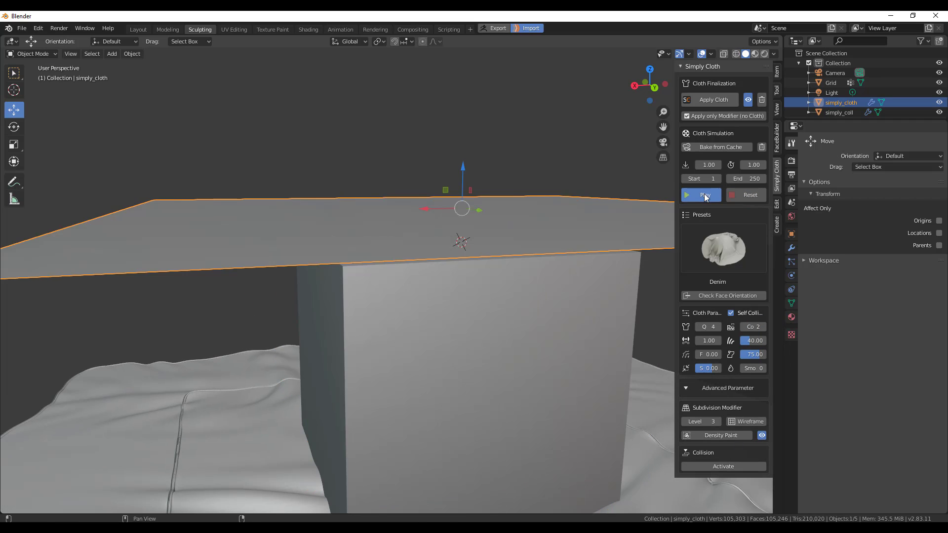
click(705, 195)
scroll(424, 291, down, 2)
middle_drag(425, 291, 523, 289)
click(707, 192)
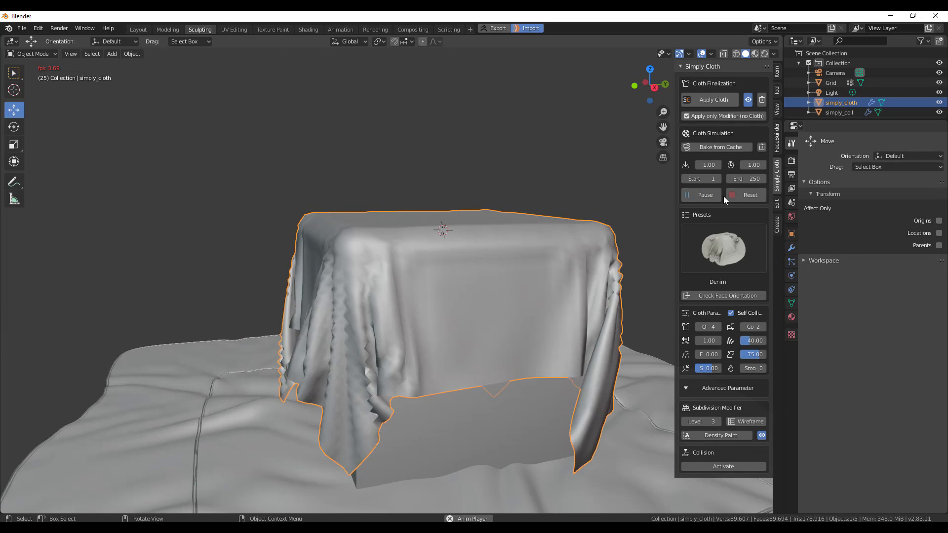
click(709, 196)
middle_drag(608, 271, 553, 302)
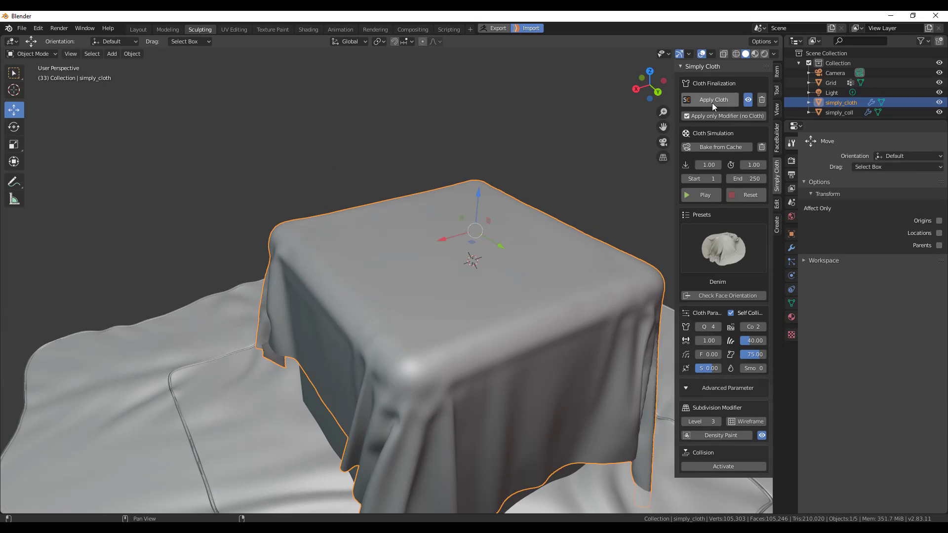
- Apply the draped Simply Cloth result and deselect it
click(712, 102)
scroll(646, 280, down, 4)
click(647, 279)
middle_drag(646, 279, 502, 297)
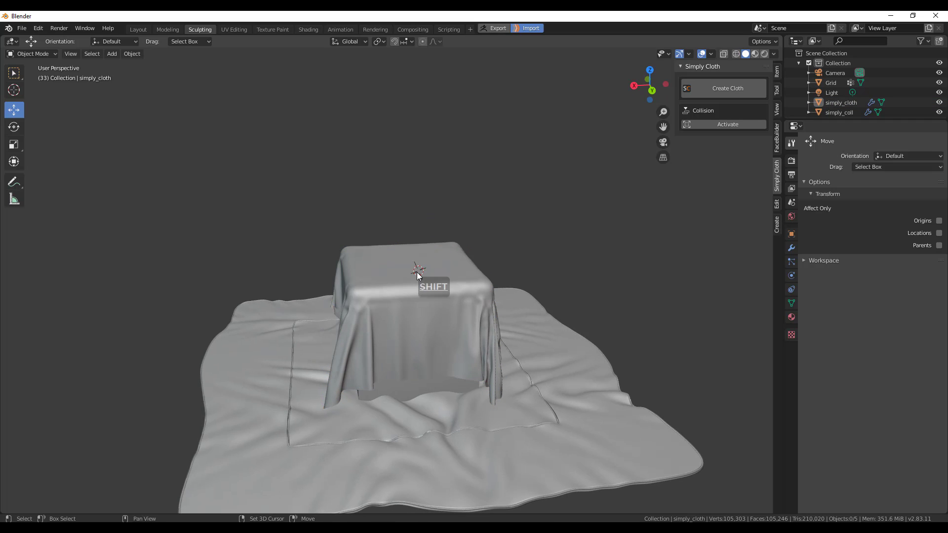
- Add a monkey mesh, scale it down and raise it along Z above the cloth-covered cube
key(shift+a)
mouse_move(416, 272)
click(492, 188)
key(s)
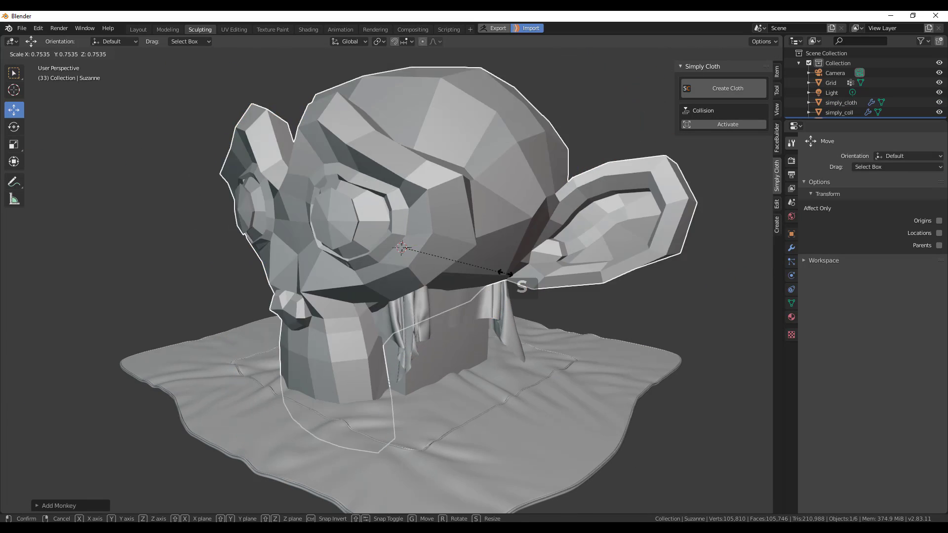
click(417, 205)
key(g)
key(z)
click(417, 105)
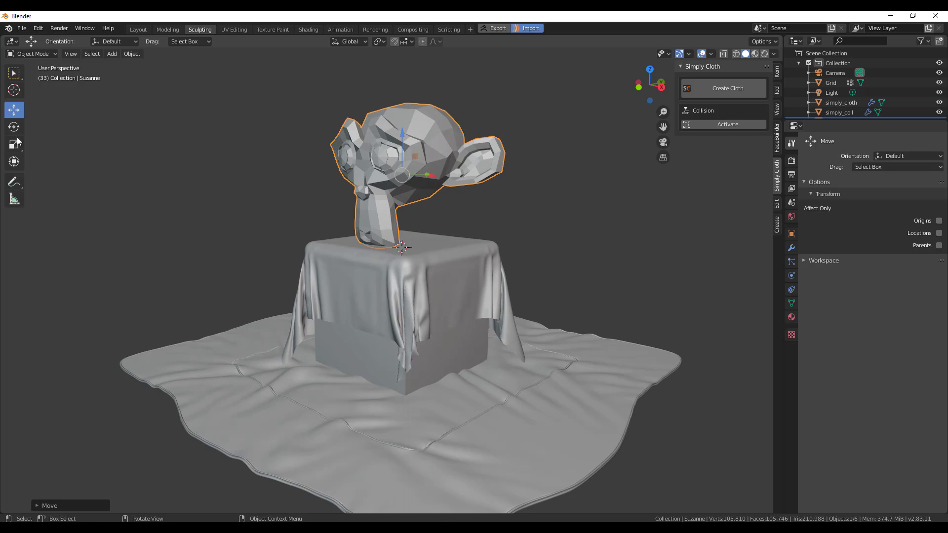
- Tilt and turn the monkey head, then position it just above the cloth-covered cube
click(13, 127)
drag(420, 200, 415, 232)
scroll(535, 300, up, 4)
middle_drag(410, 310, 31, 128)
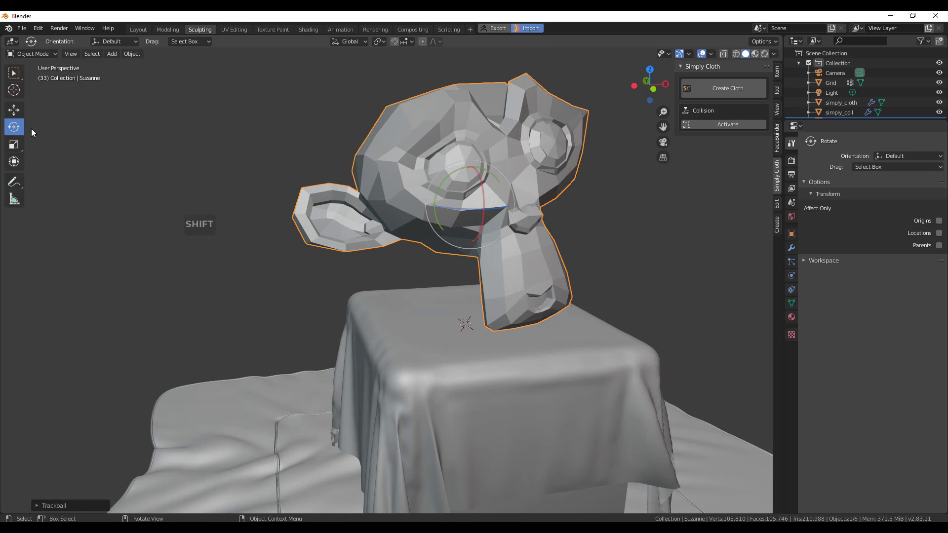
drag(506, 203, 484, 205)
scroll(579, 341, down, 2)
middle_drag(580, 341, 570, 334)
scroll(570, 334, down, 5)
scroll(498, 346, up, 3)
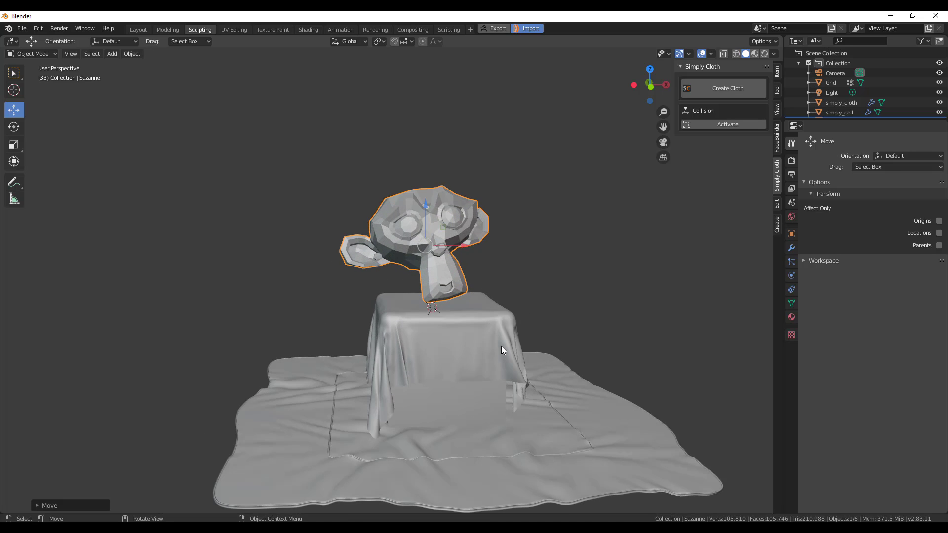
middle_drag(501, 346, 487, 335)
- Export the monkey, draped cloth and cube together to ZBrush and view the simply_cloth tool there
drag(272, 148, 568, 343)
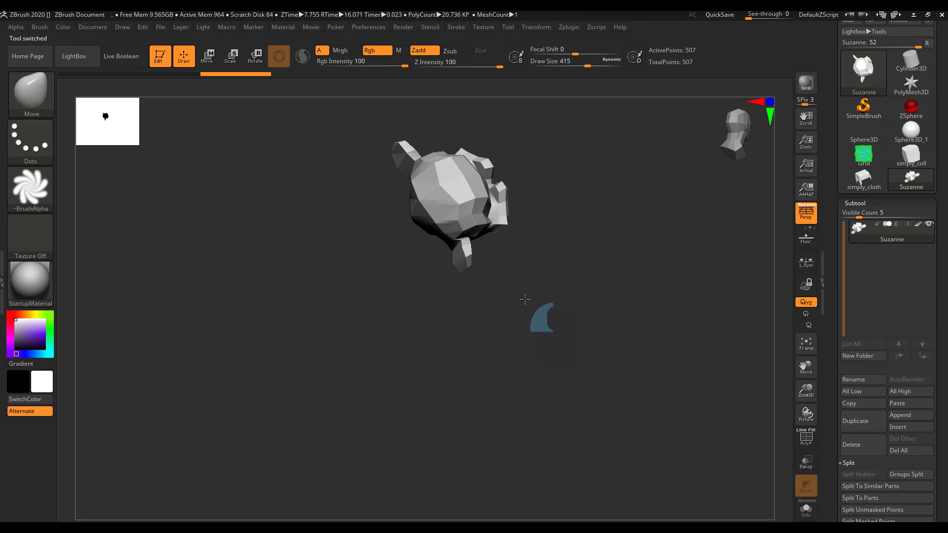
click(870, 186)
drag(623, 319, 584, 327)
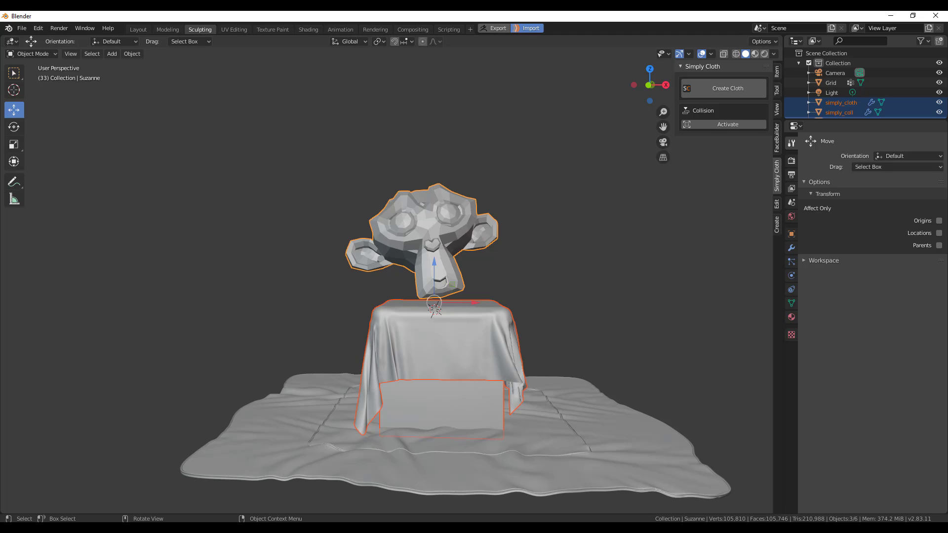
- Select the monkey head, draped cloth and cube and join them into one object
click(728, 124)
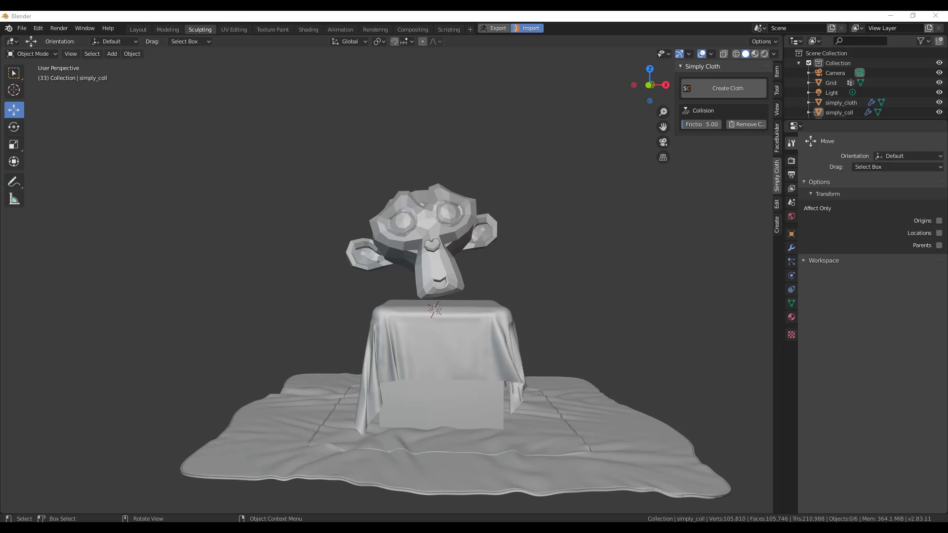
click(454, 212)
shift+click(490, 395)
shift+click(480, 406)
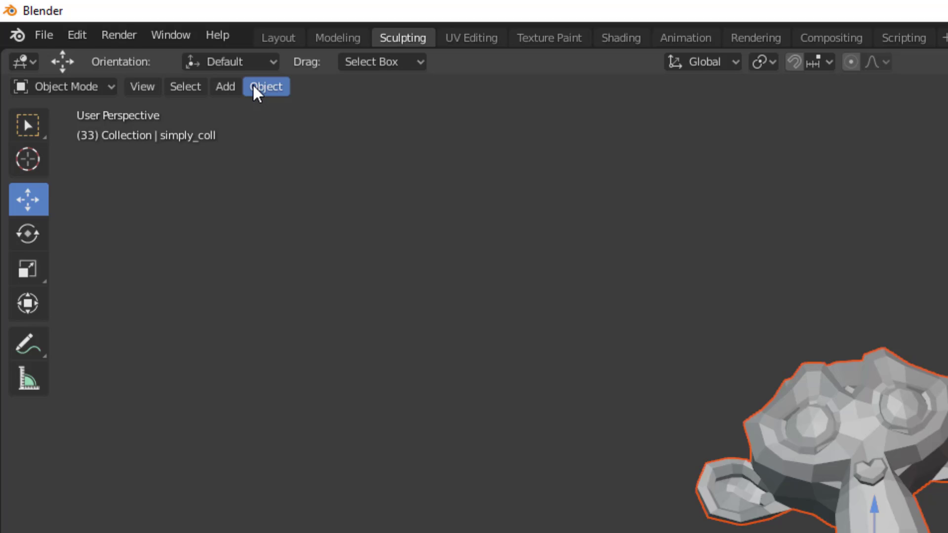
click(130, 54)
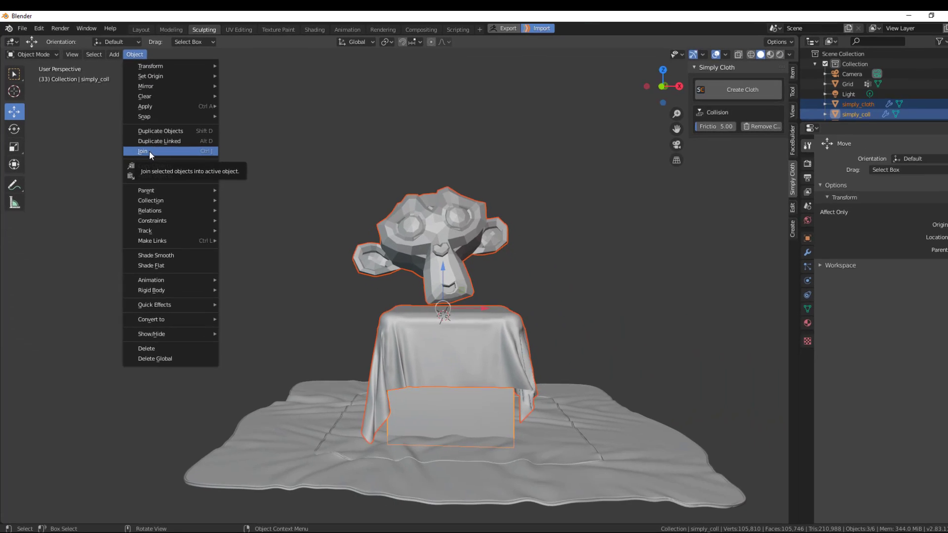
click(149, 151)
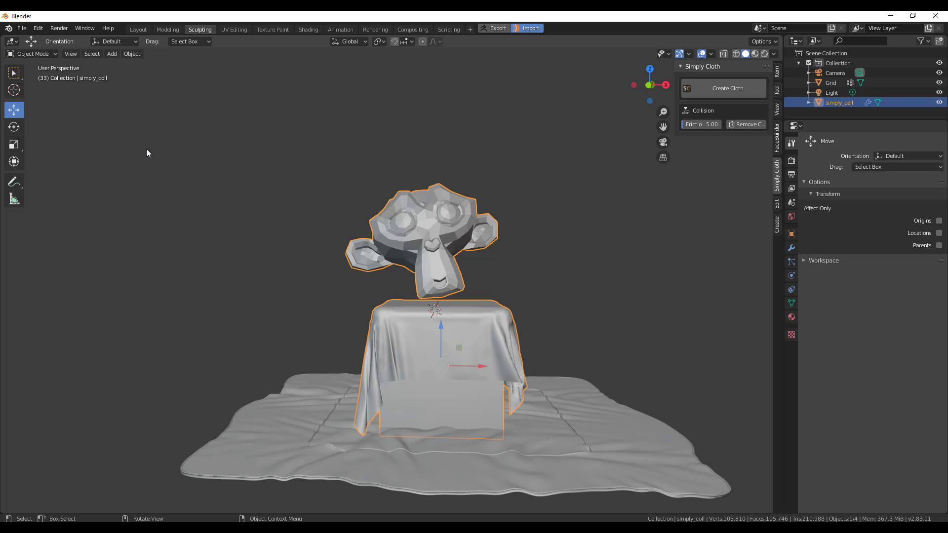
- Export the joined mesh to ZBrush and view the monkey head from the front
click(488, 28)
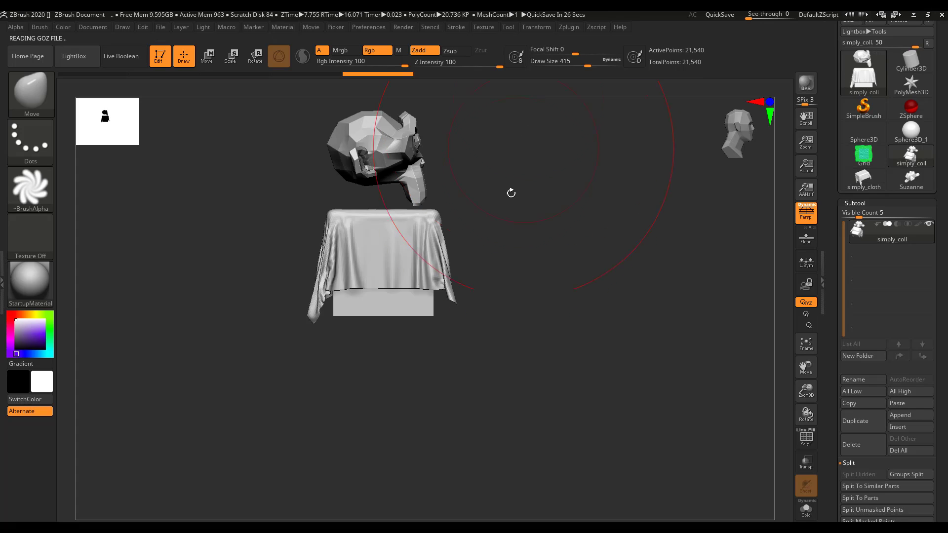
drag(562, 269, 512, 317)
alt+right_drag(513, 319, 545, 358)
alt+right_drag(623, 169, 632, 395)
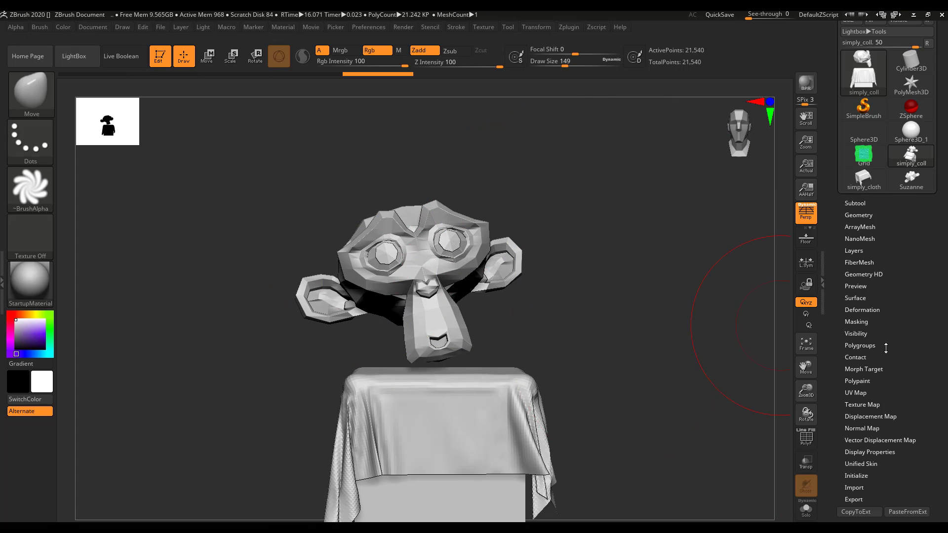
- Open the polygroup options and turn on the polyframe display to inspect the groups on the monkey head
click(860, 345)
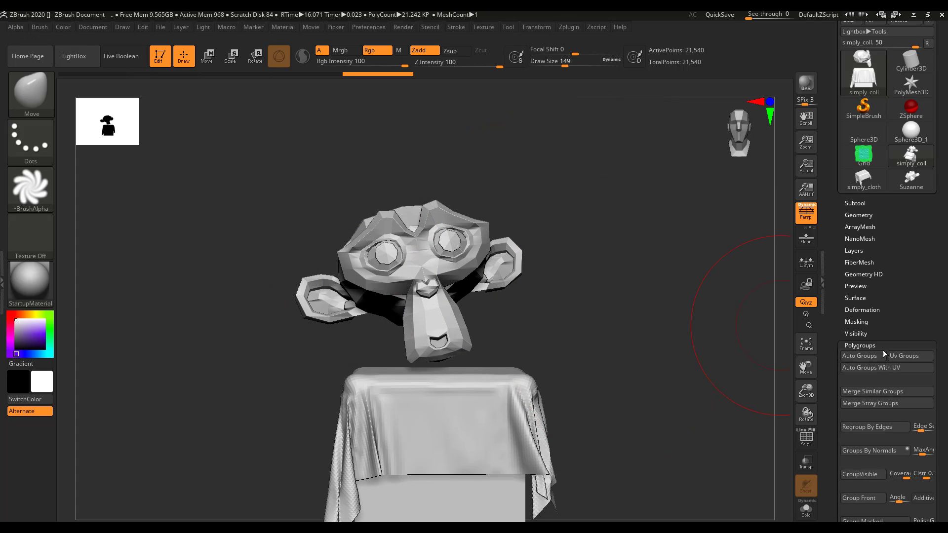
key(shift)
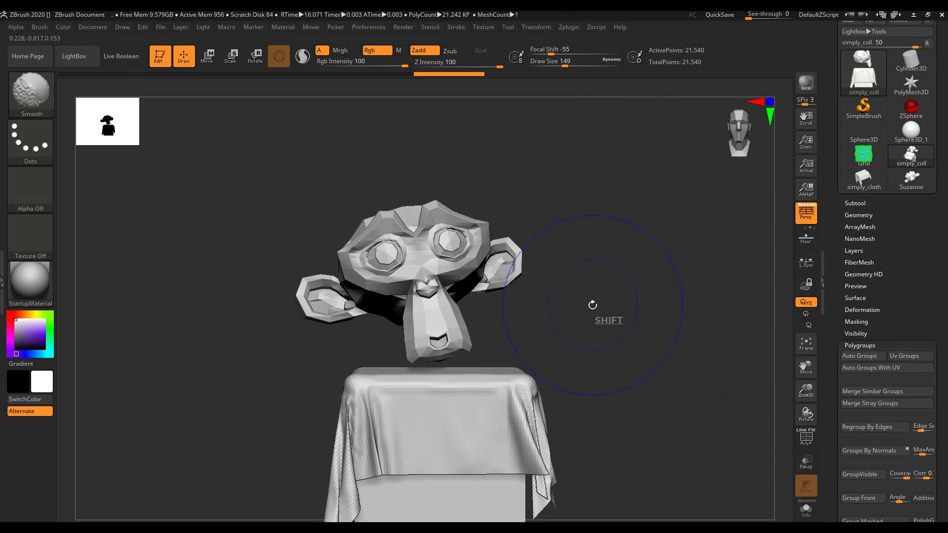
key(shift+f)
mouse_move(592, 306)
mouse_down()
mouse_move(590, 332)
mouse_move(398, 322)
mouse_move(448, 335)
mouse_up()
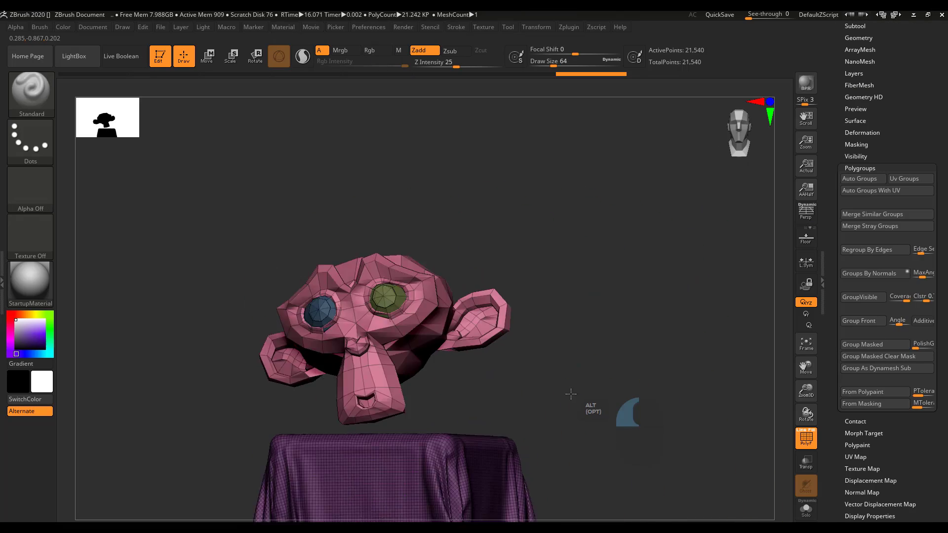
mouse_move(567, 393)
mouse_down()
mouse_move(629, 394)
mouse_move(641, 409)
mouse_move(538, 422)
mouse_move(119, 146)
mouse_up()
- With the ZModeler brush, inset each polygon of the monkey head's main polygroup using the Inset action targeting Polygroup All
click(28, 105)
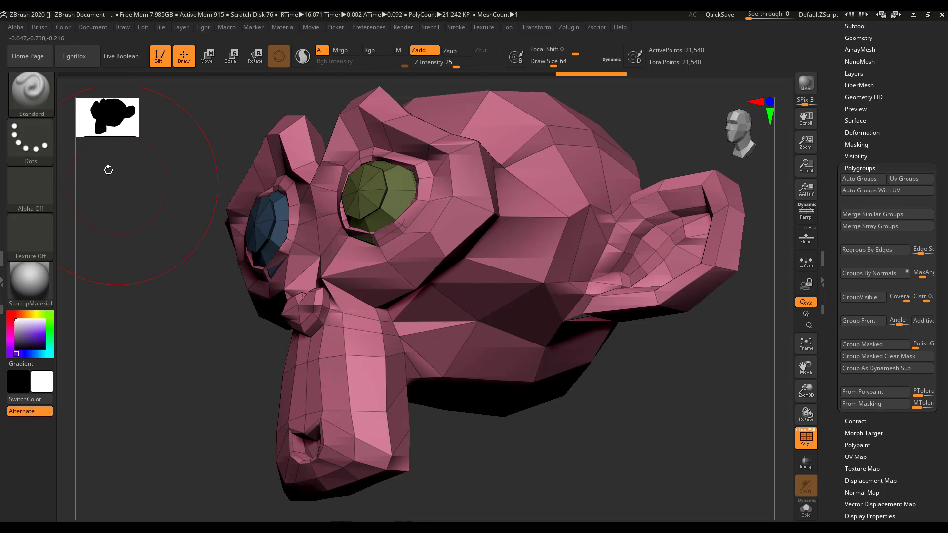
click(31, 94)
click(339, 385)
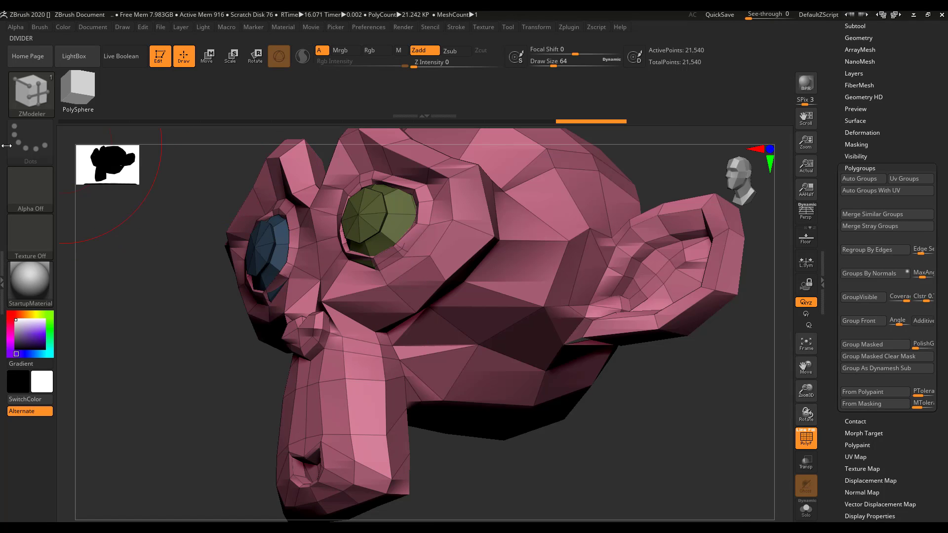
key(space)
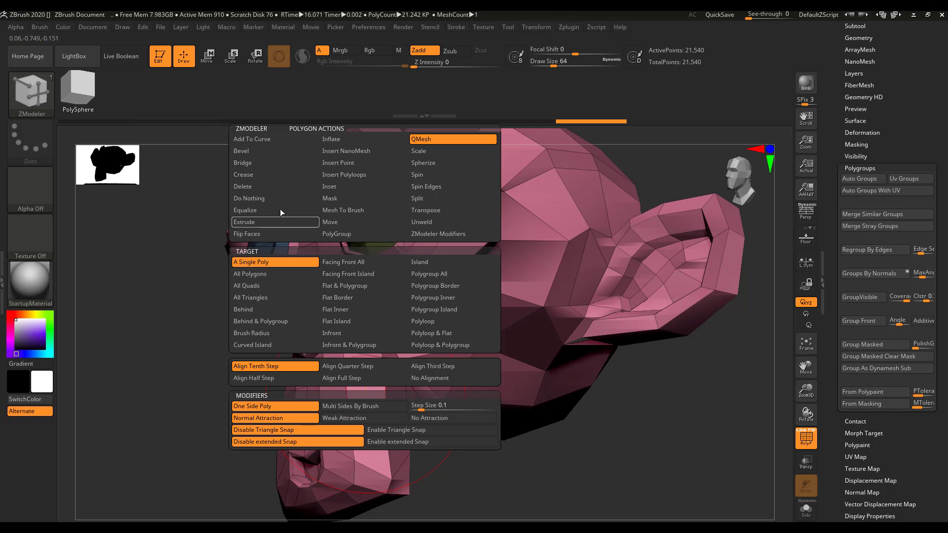
click(351, 187)
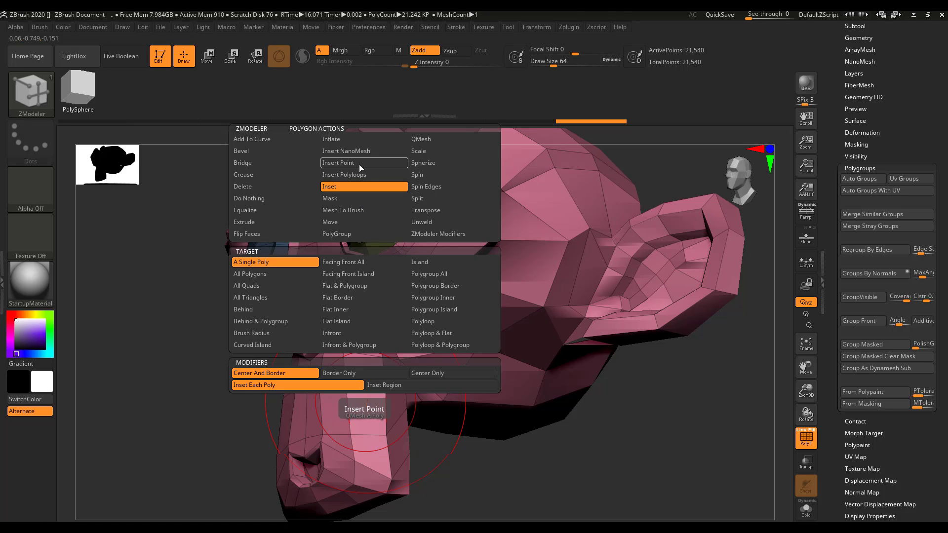
key(space)
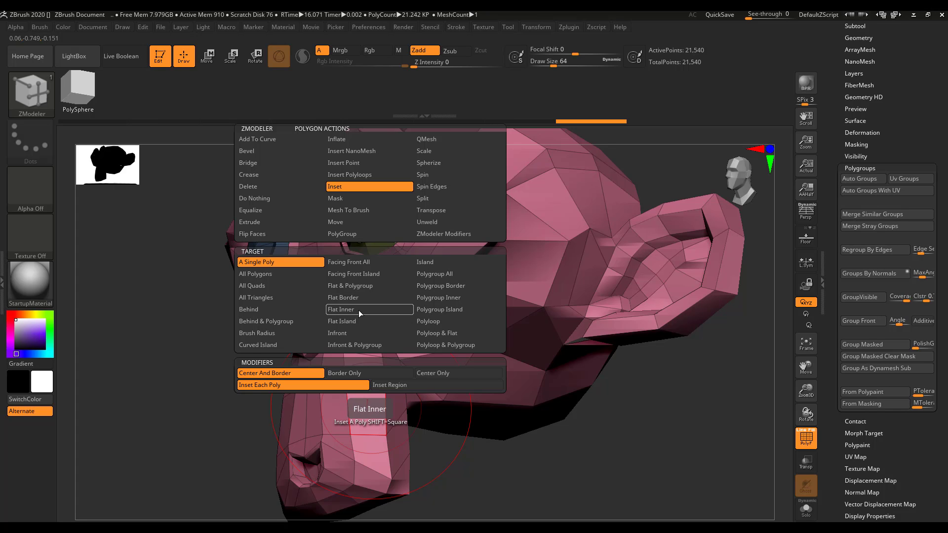
click(452, 274)
drag(364, 406, 363, 400)
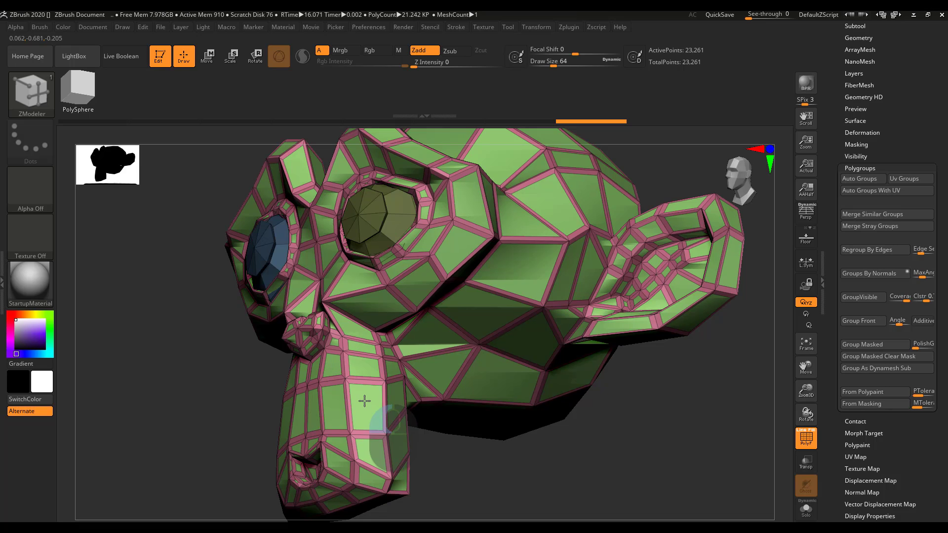
- Extrude the monkey head's inset panels with the ZModeler QMesh action targeting Polygroup All
key(space)
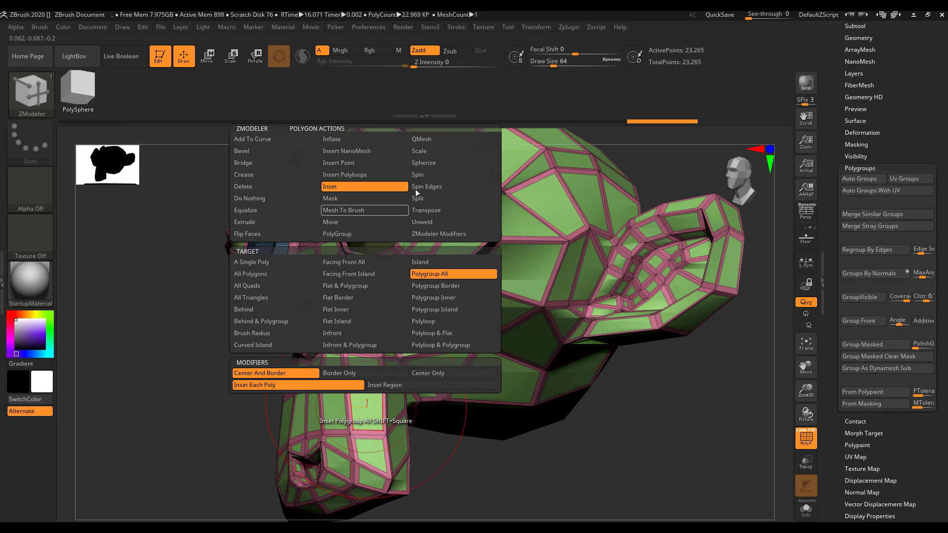
click(429, 139)
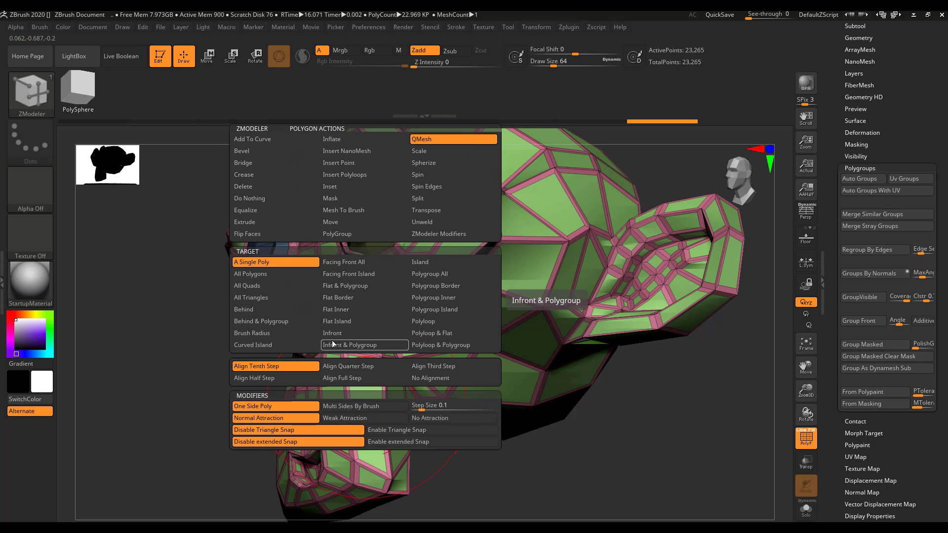
click(437, 277)
drag(521, 484, 439, 447)
mouse_move(370, 400)
mouse_down()
mouse_move(348, 376)
mouse_move(371, 394)
mouse_up()
mouse_move(557, 483)
mouse_down()
mouse_move(517, 462)
mouse_move(561, 475)
mouse_up()
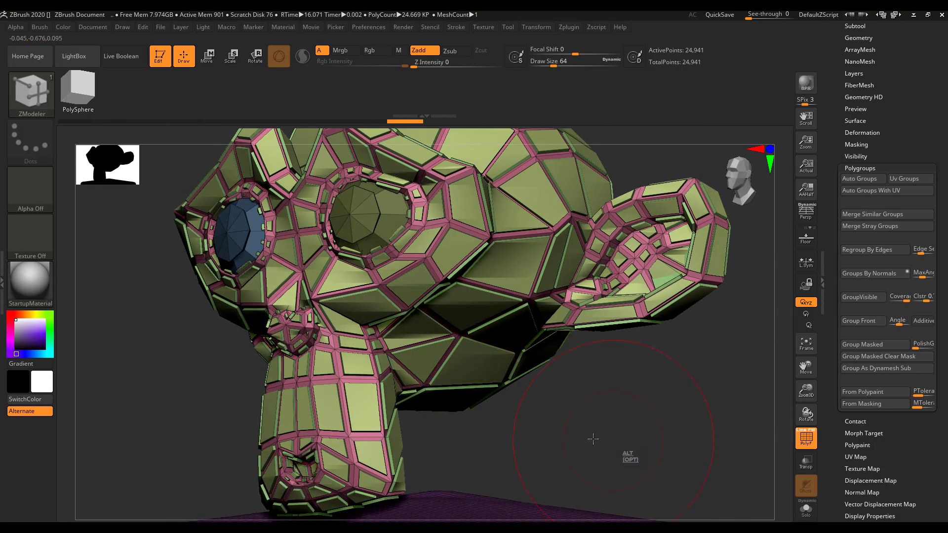
alt+drag(592, 439, 526, 396)
mouse_move(526, 395)
right_down()
mouse_move(547, 411)
mouse_move(523, 389)
right_up()
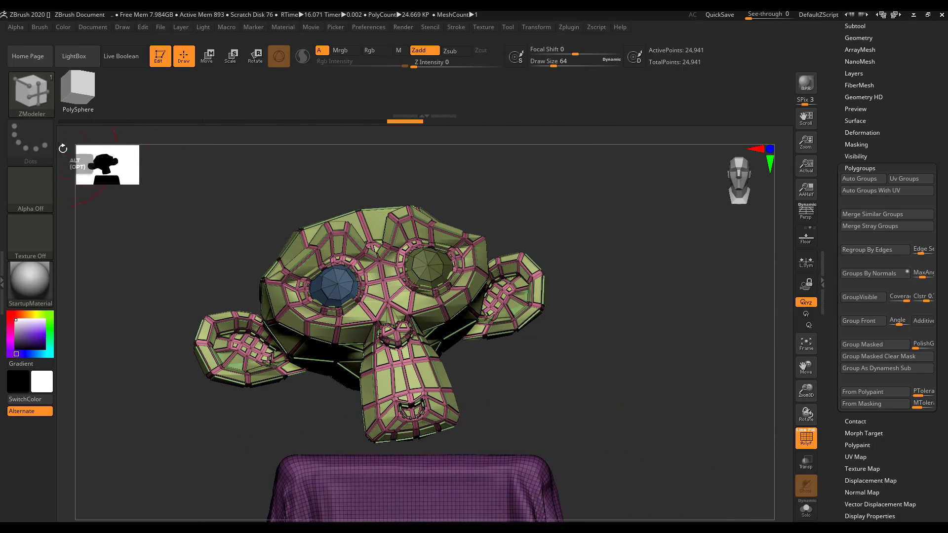
click(211, 62)
alt+drag(535, 380, 573, 351)
right_drag(572, 351, 637, 415)
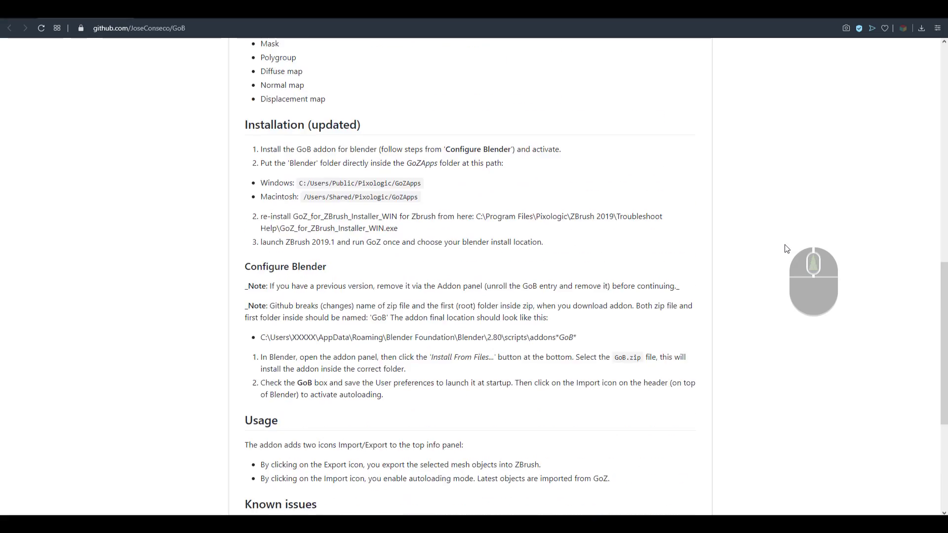
- On the GoB GitHub page, review the README's transferable features, installation notes and the repository file list
scroll(786, 249, up, 4)
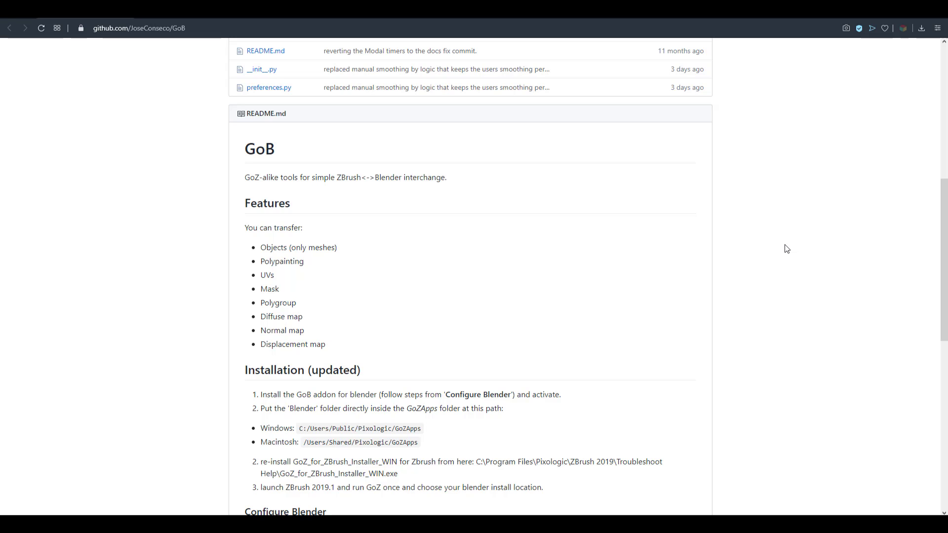
scroll(787, 248, up, 7)
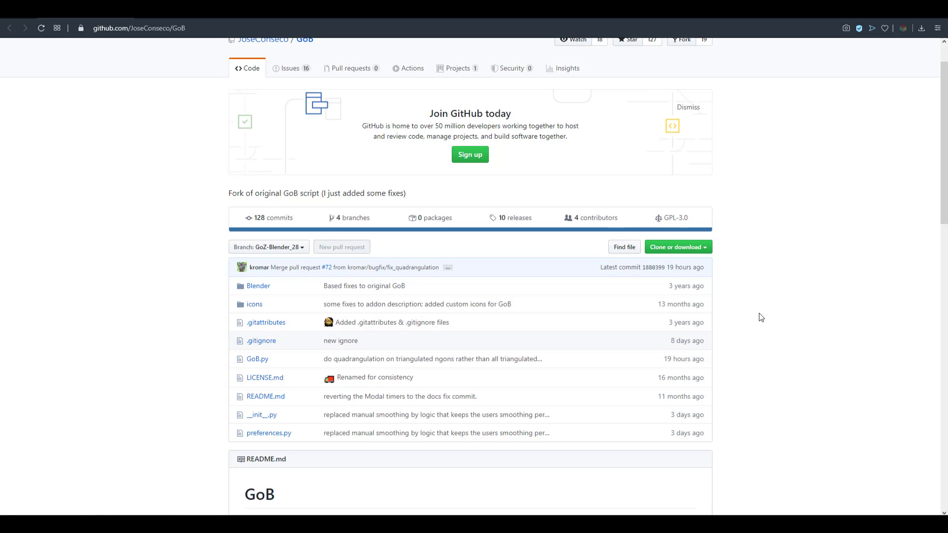
scroll(760, 317, down, 3)
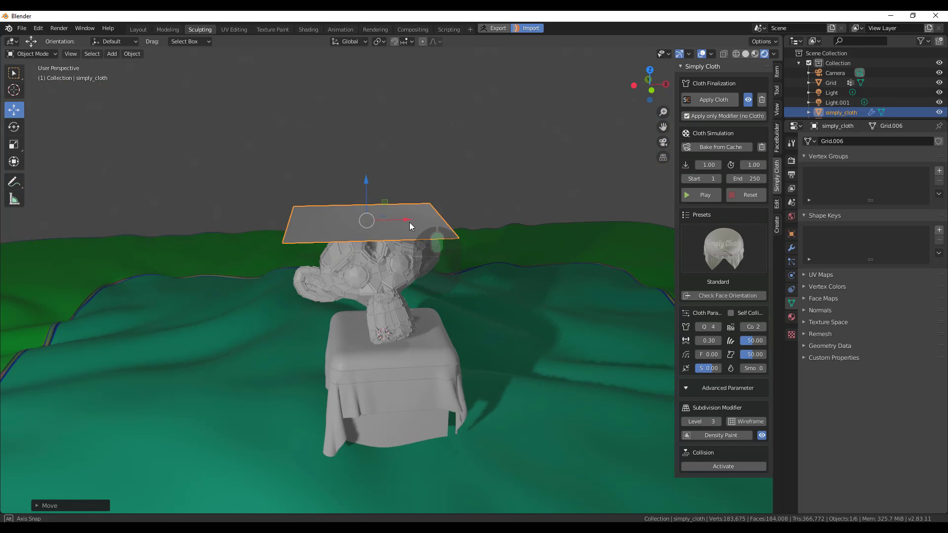
- In Blender, tilt the cloth plane above the monkey head and simulate it until it drapes over the head
key(r)
key(Escape)
click(708, 193)
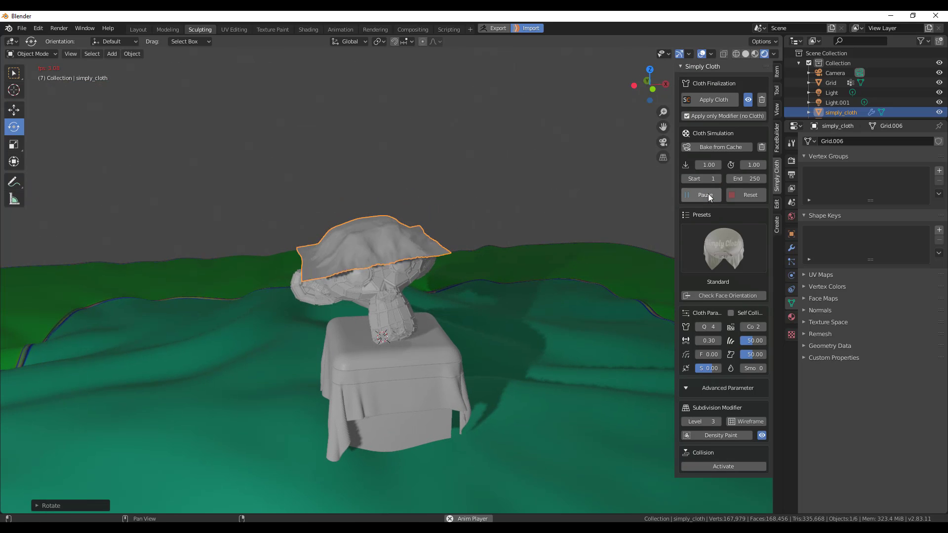
click(746, 196)
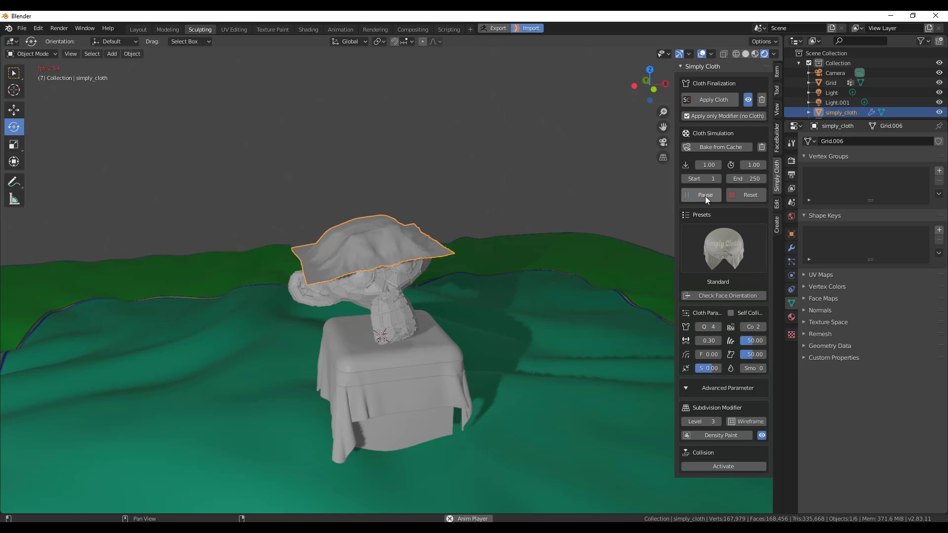
click(705, 197)
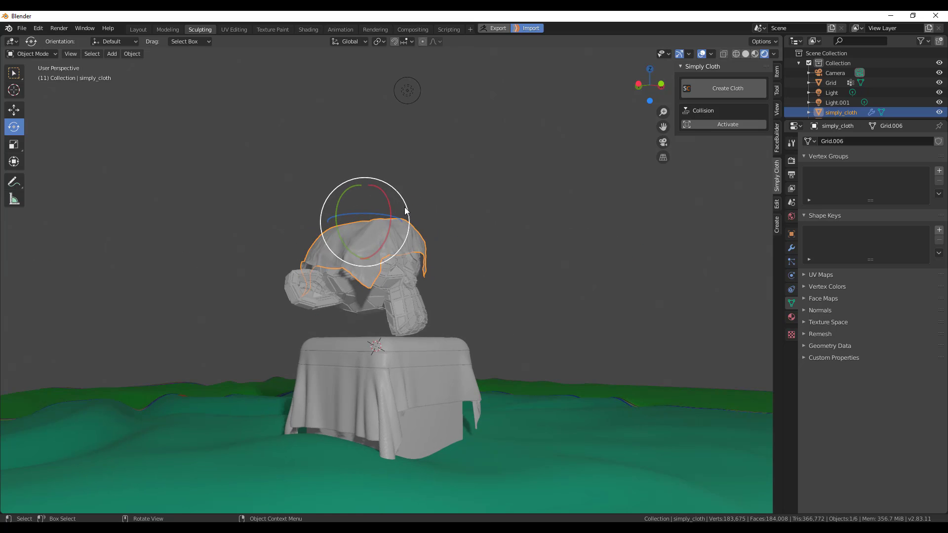
- Switch the draped head cloth to Sculpt Mode and set the Cloth brush radius to 94 px
scroll(409, 240, up, 6)
middle_drag(405, 211, 428, 293)
scroll(427, 294, down, 1)
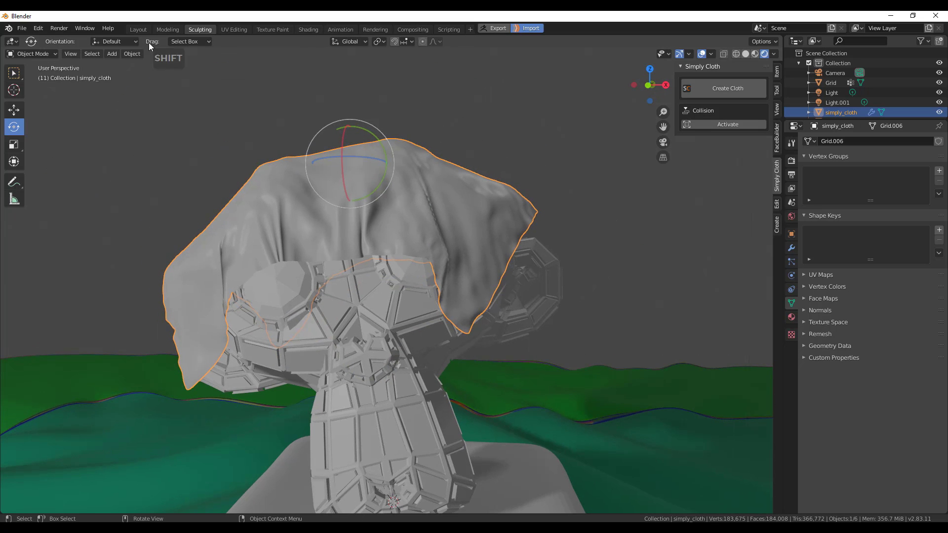
click(33, 54)
click(34, 87)
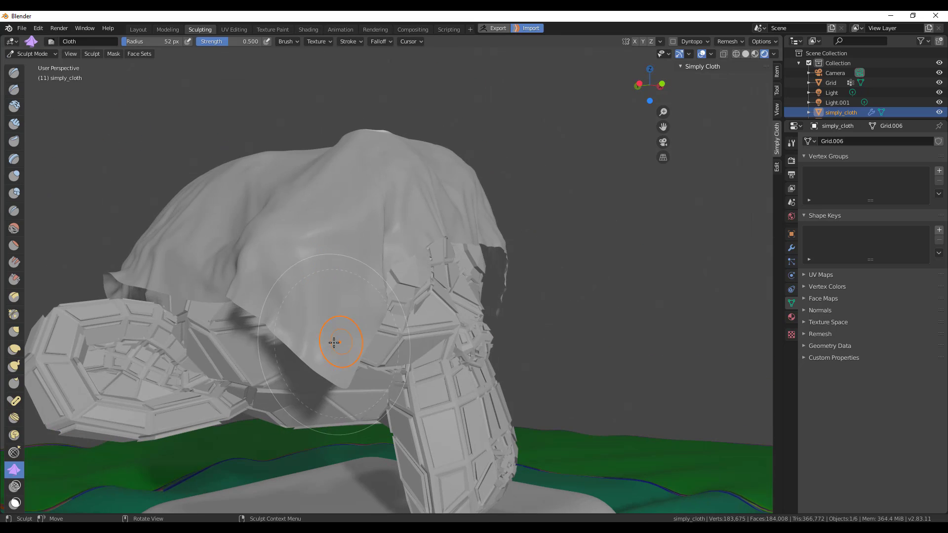
key(f)
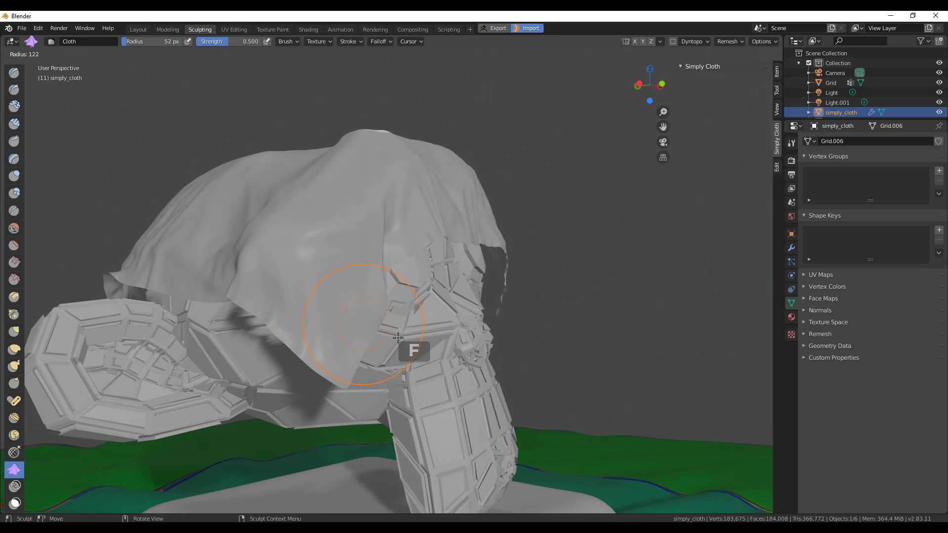
key(d)
key(f)
click(342, 310)
- Sculpt folds and wrinkles around the monkey head's draped cloth with the Cloth brush
drag(342, 311, 302, 215)
drag(450, 192, 440, 291)
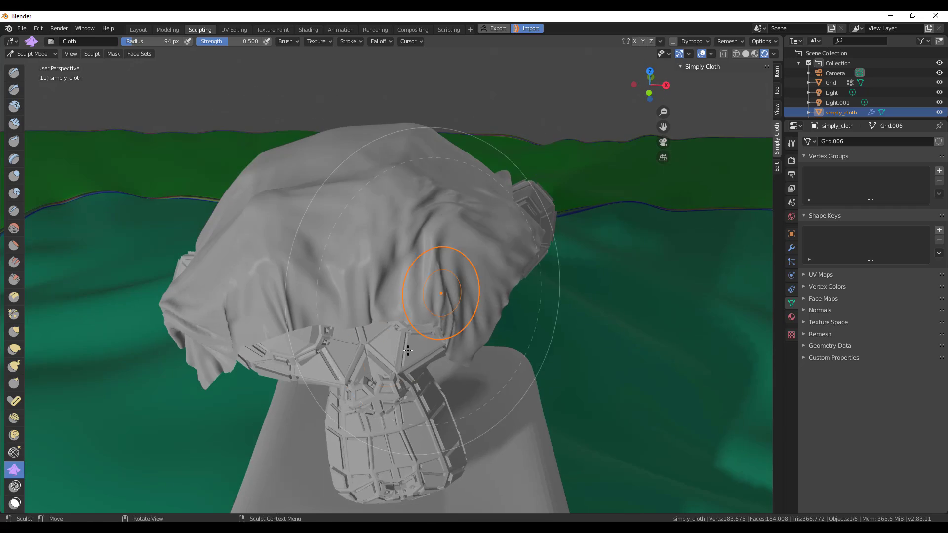
drag(397, 242, 355, 238)
drag(356, 238, 250, 183)
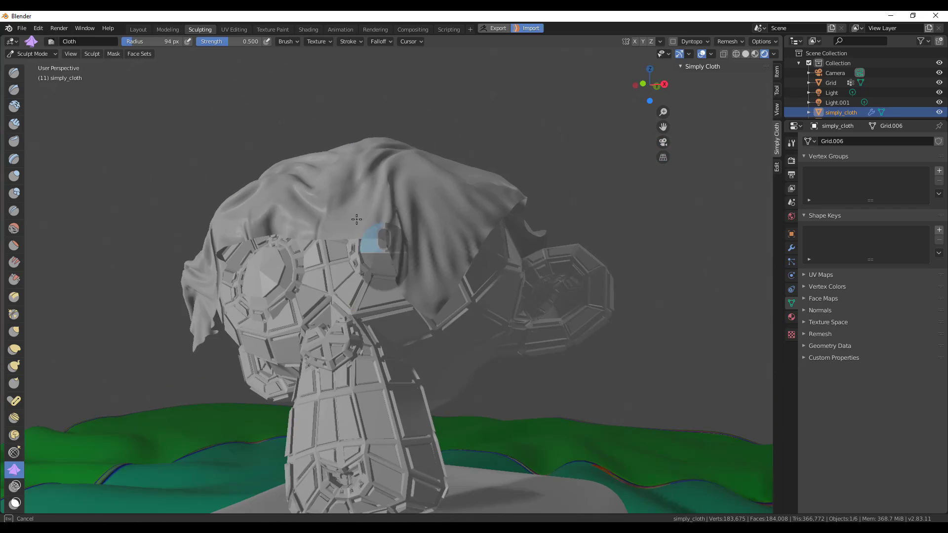
drag(356, 219, 392, 233)
middle_drag(392, 233, 328, 329)
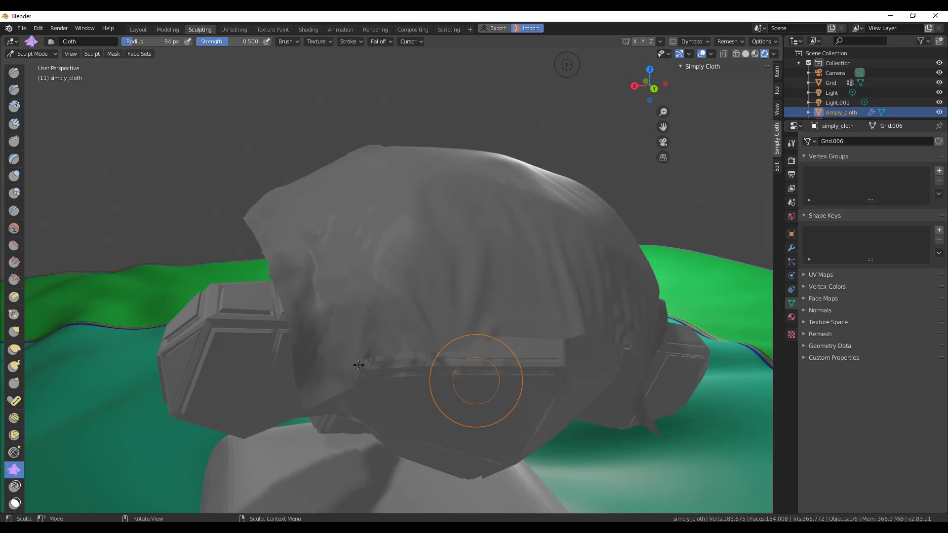
middle_drag(476, 381, 497, 328)
- Select the scene's Light, show the object properties and inspect the sculpted cloth folds up close
scroll(497, 328, down, 6)
click(831, 93)
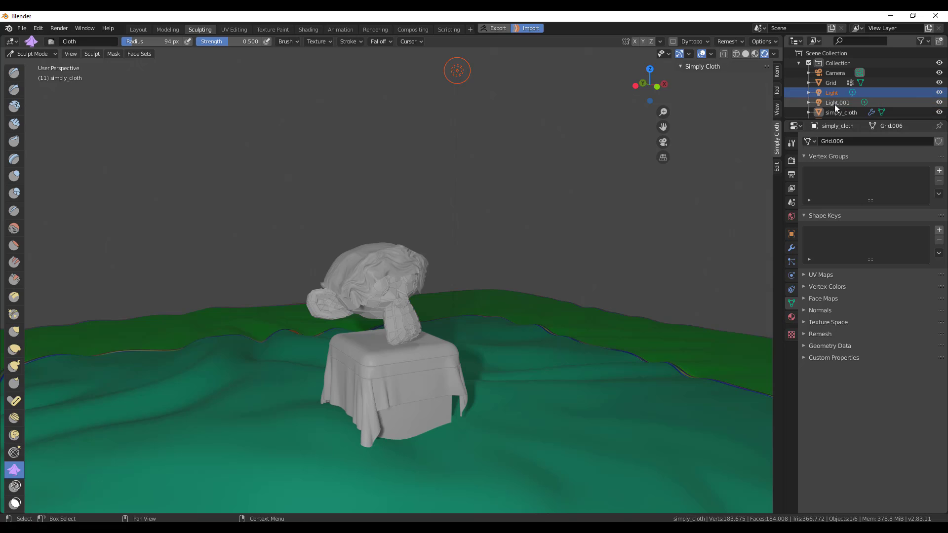
click(791, 290)
click(790, 232)
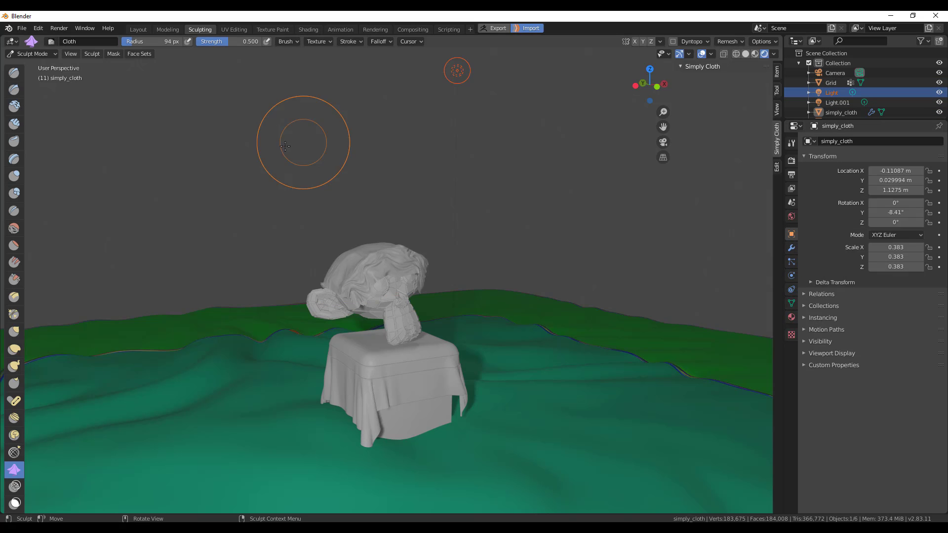
scroll(371, 282, up, 7)
middle_drag(276, 301, 288, 289)
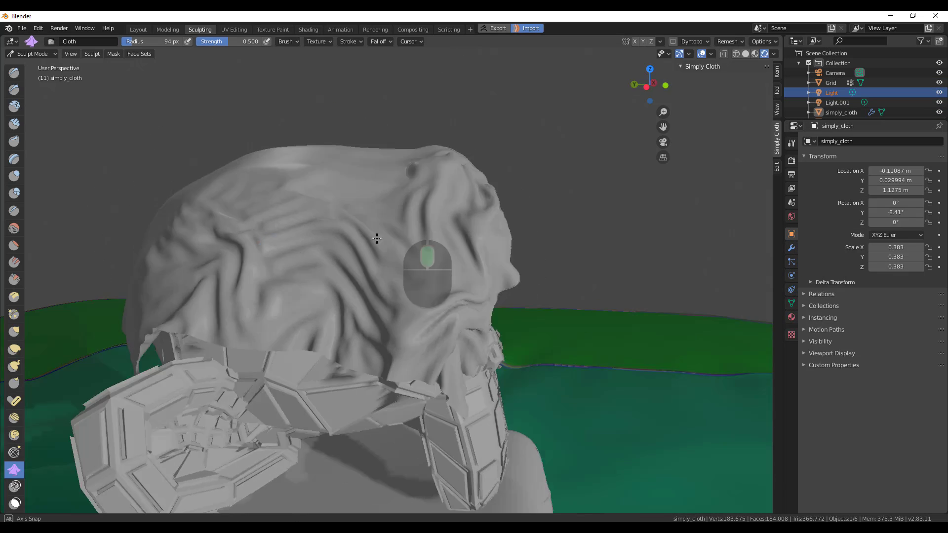